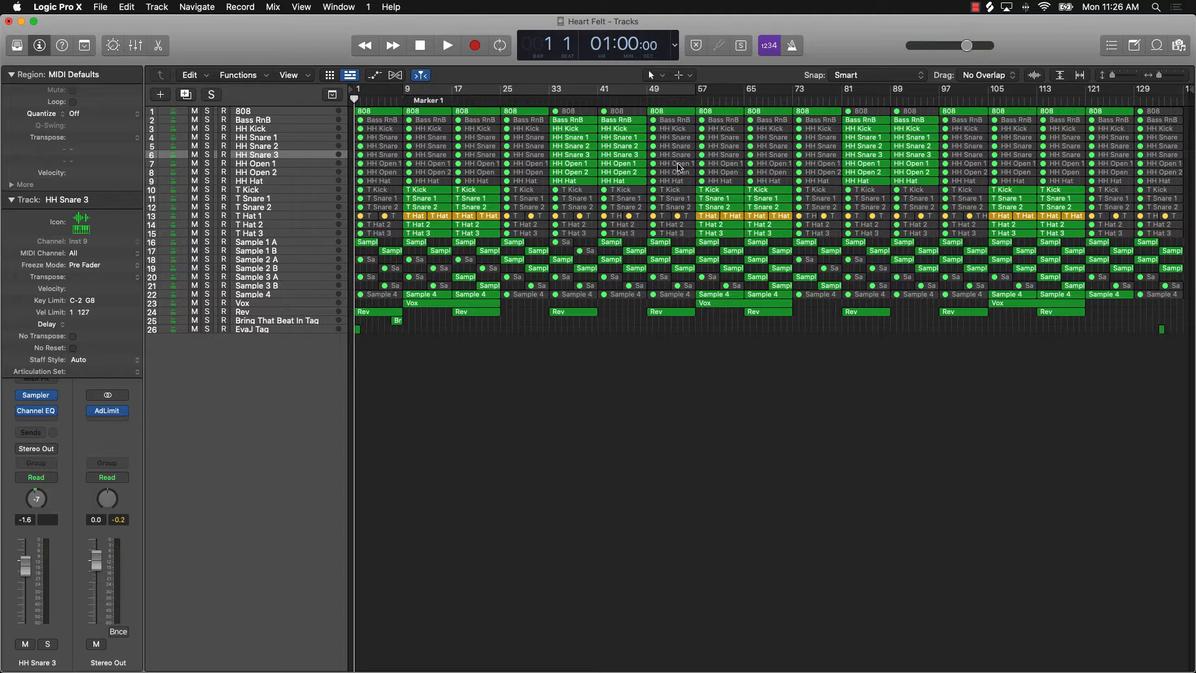
Play the arrangement from bar 1 to about bar 60 and stop playback
{"action": "key", "text": "space"}
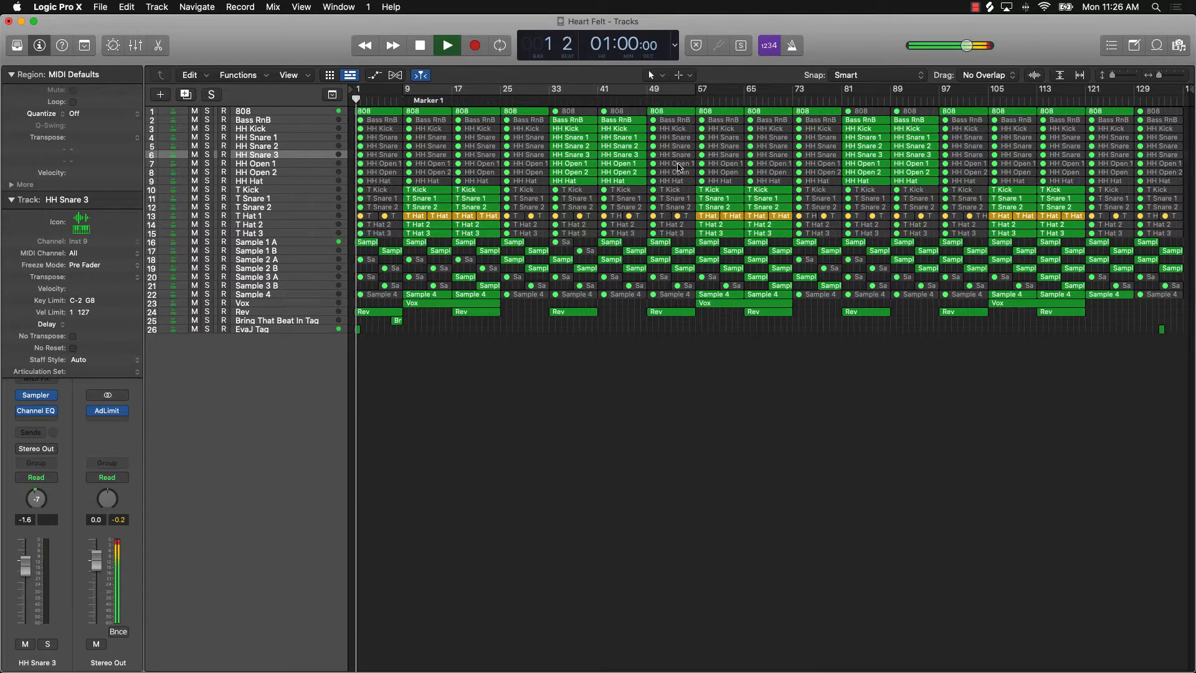
{"action": "key", "text": "XF86AudioRaiseVolume"}
{"action": "key", "text": "XF86AudioLowerVolume"}
{"action": "key", "text": "XF86AudioLowerVolume"}
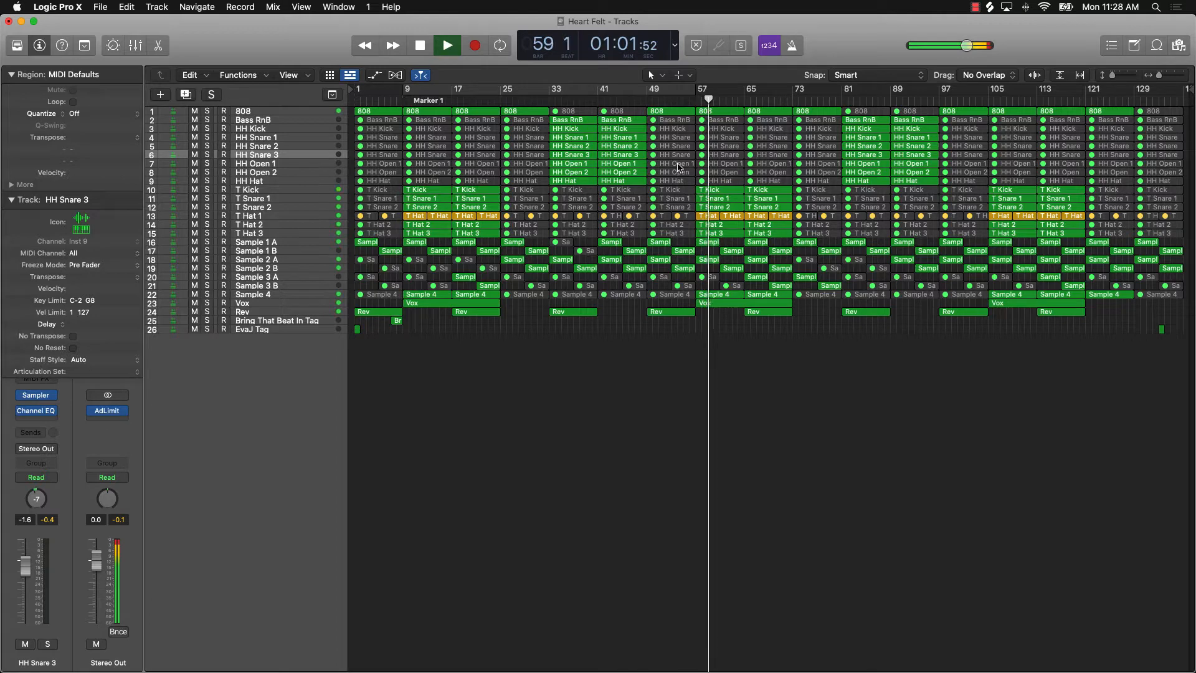
{"action": "key", "text": "space"}
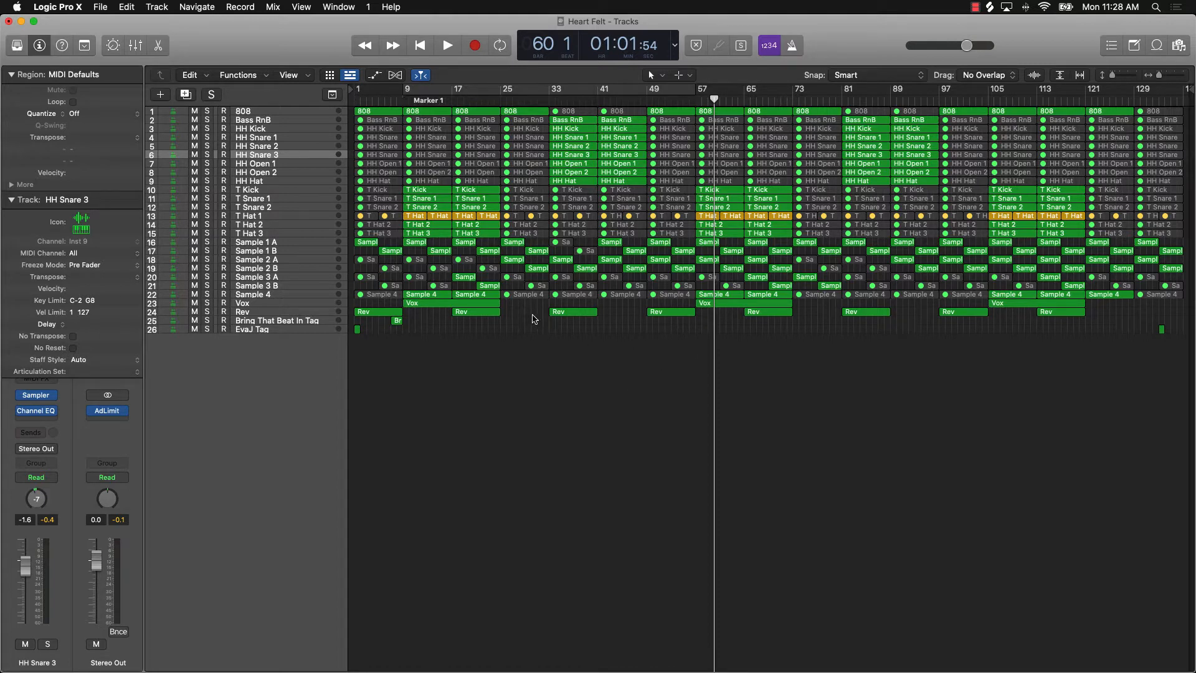
Return the playhead to bar 1 and look over the Sample 1 A, Sample 2 A and Sample 3 A tracks at a taller track height
{"action": "scroll", "coordinate": [449, 279], "scroll_direction": "up", "scroll_amount": 10}
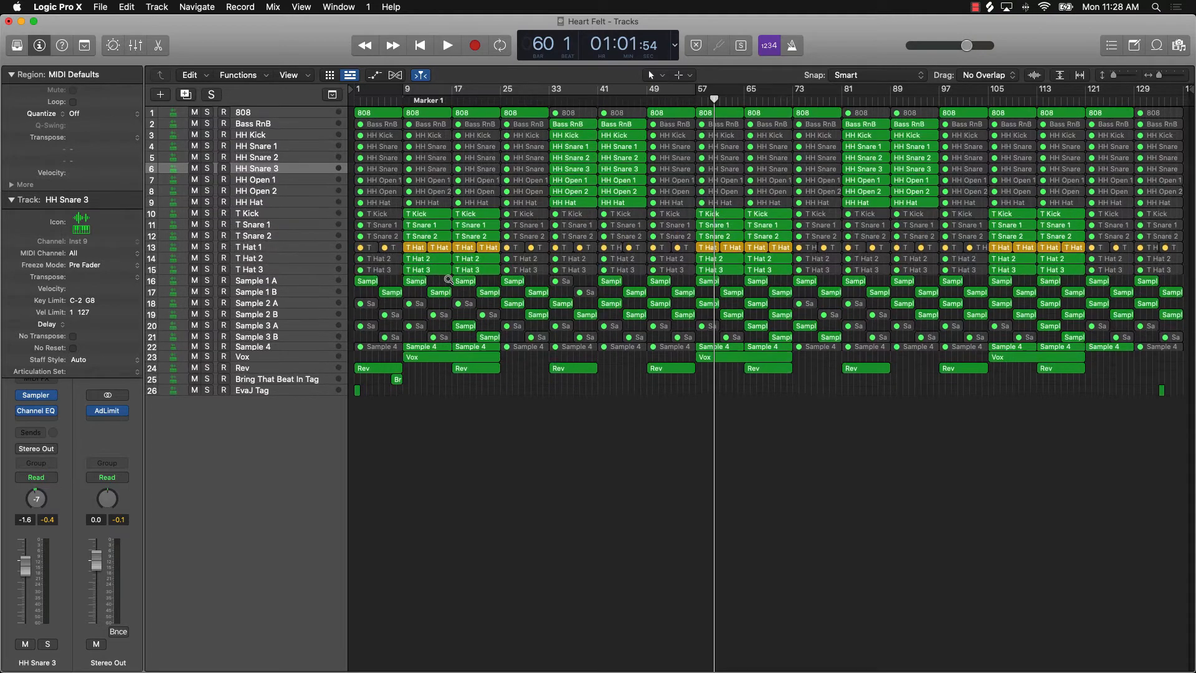
{"action": "key", "text": "Return"}
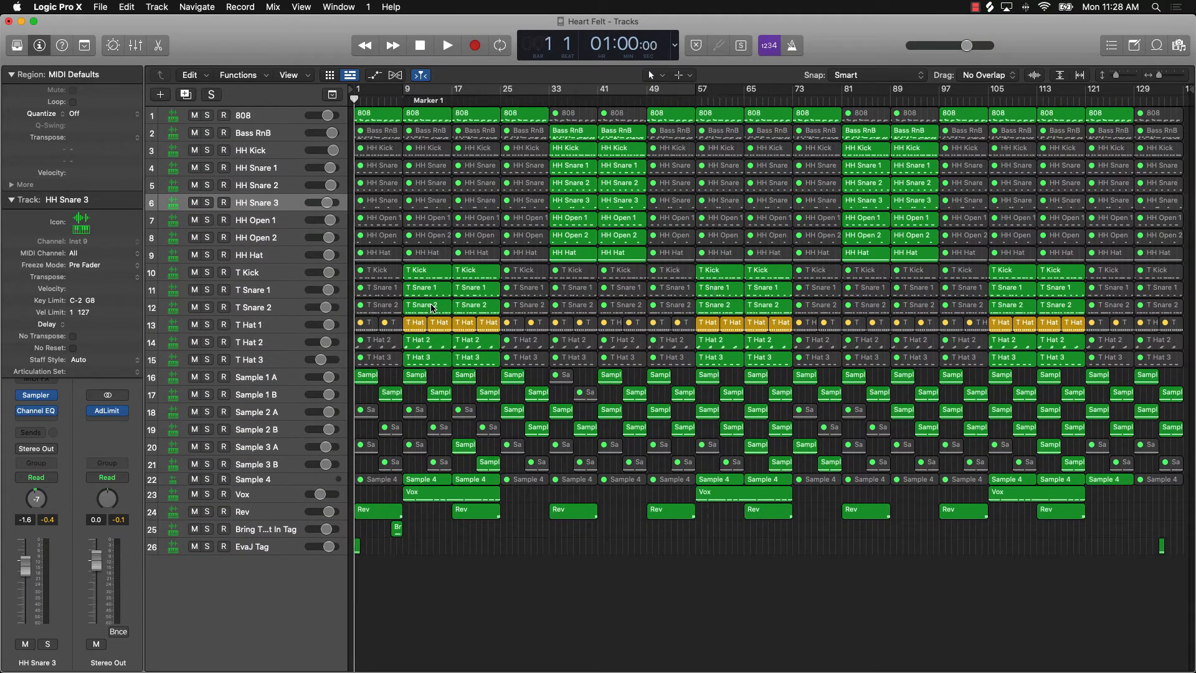
{"action": "left_click", "coordinate": [250, 382]}
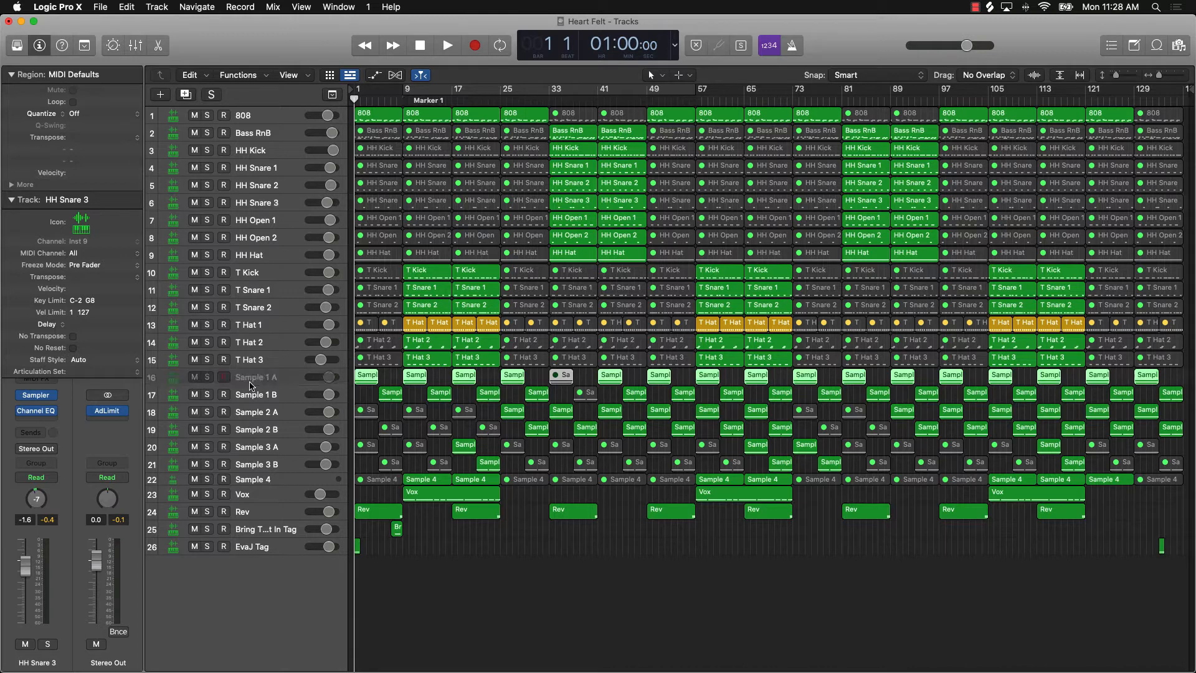
{"action": "left_click", "coordinate": [255, 416]}
{"action": "left_click", "coordinate": [255, 449]}
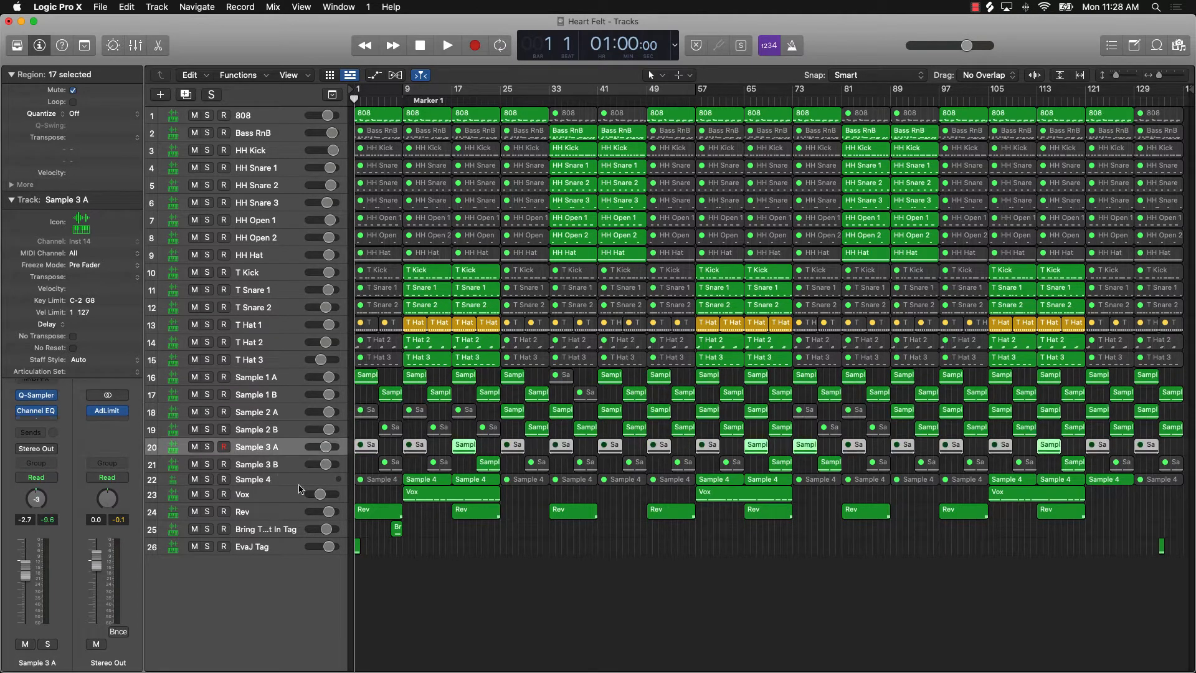
{"action": "left_click", "coordinate": [519, 562]}
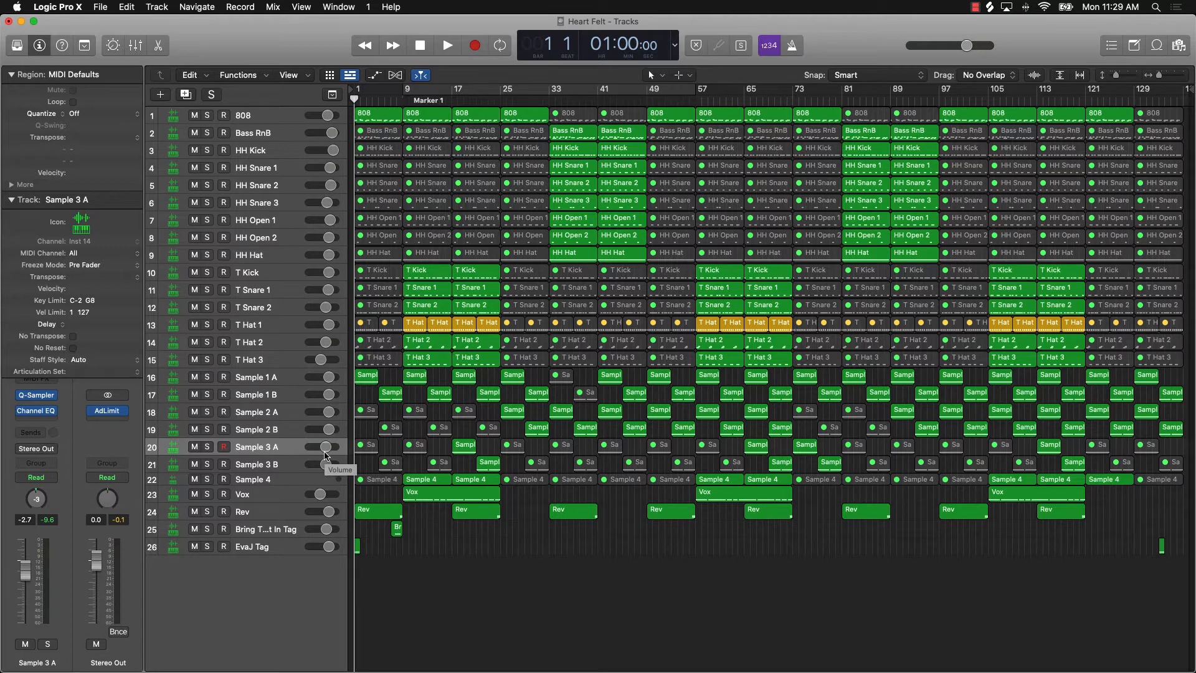
Duplicate the Sample 1 A track with its channel strip settings and show the Musical Typing keyboard for the copy
{"action": "left_click", "coordinate": [265, 381]}
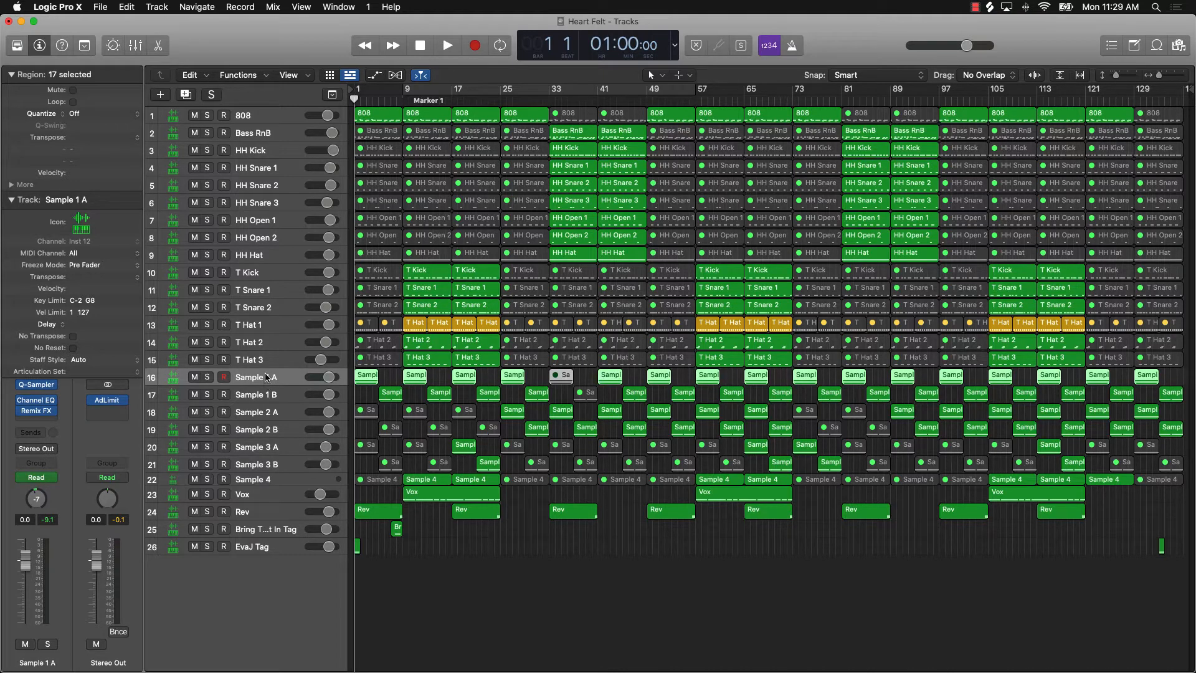
{"action": "key", "text": "super+d"}
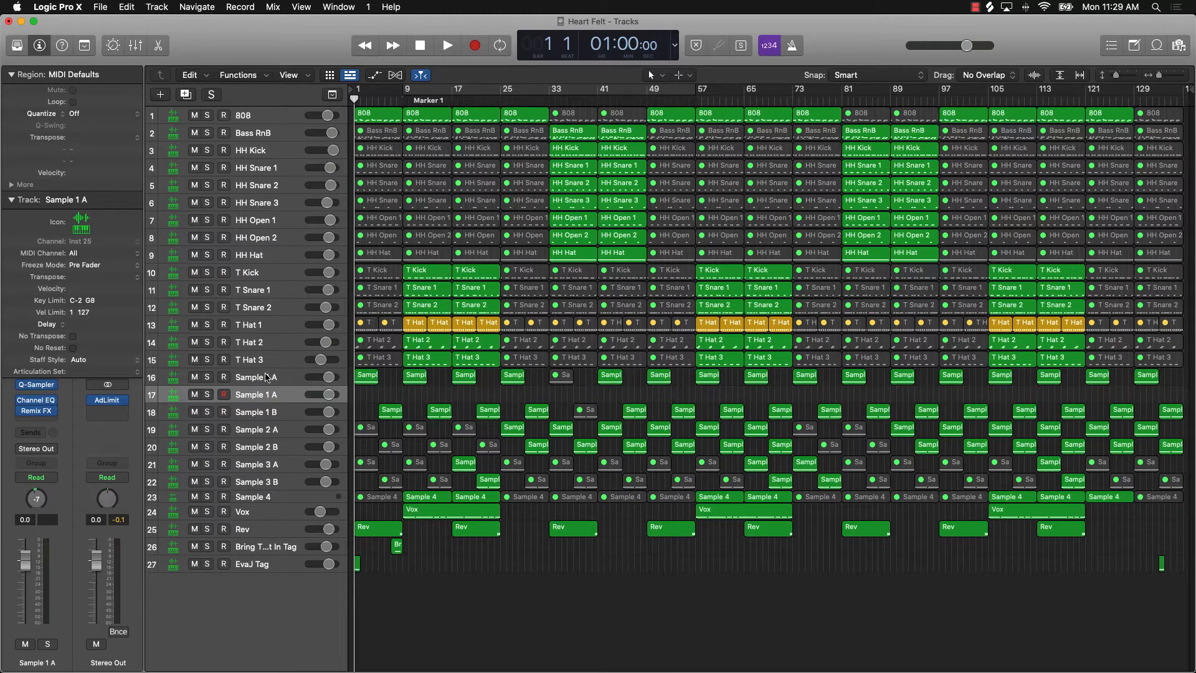
{"action": "key", "text": "super+k"}
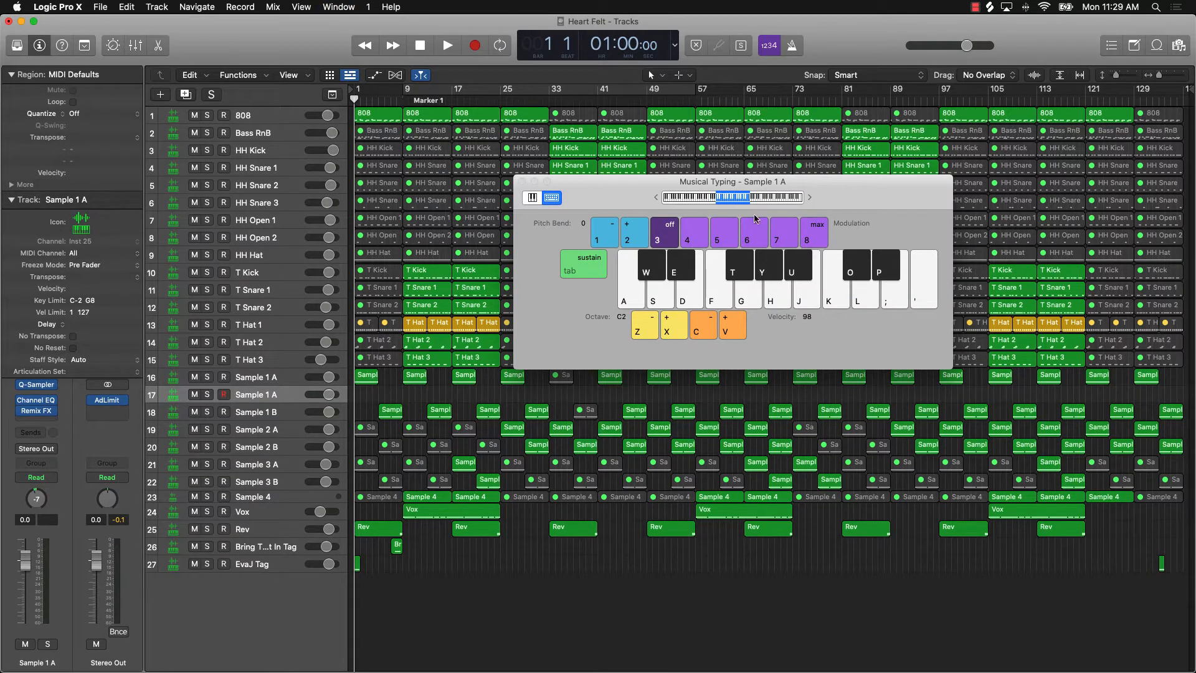
Audition the duplicated Sample 1 A track with notes on the Musical Typing keyboard, repositioning its window over the arrangement
{"action": "left_click_drag", "start_coordinate": [844, 191], "coordinate": [851, 442]}
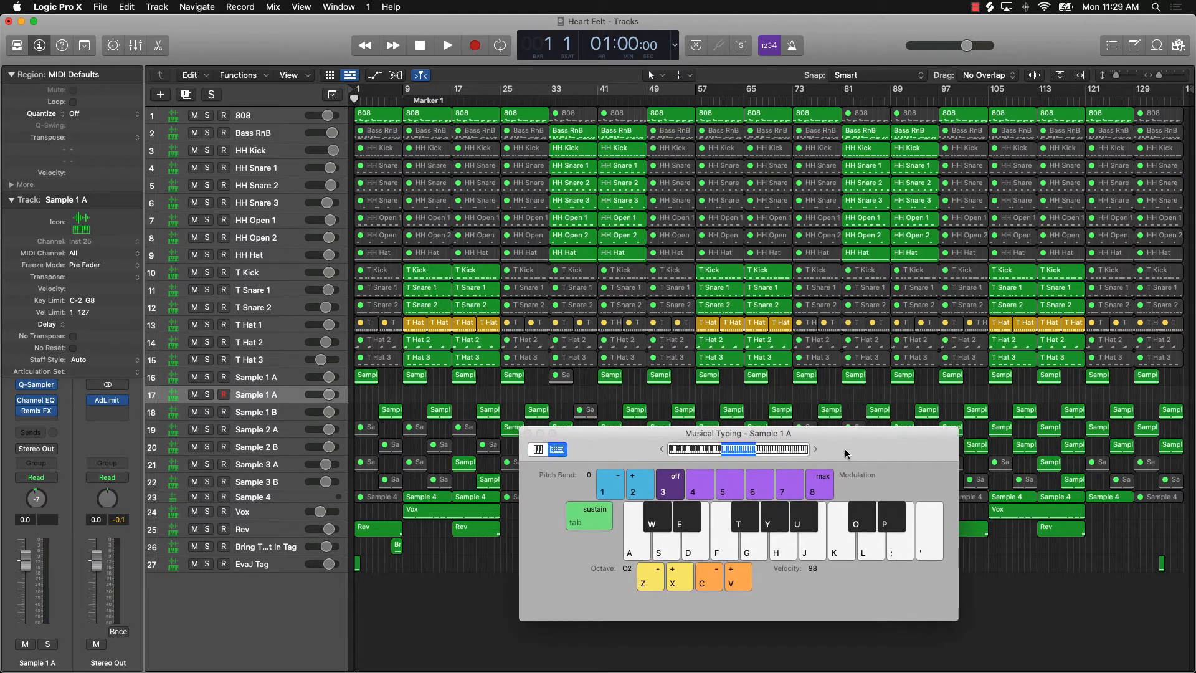
{"action": "left_click", "coordinate": [720, 552]}
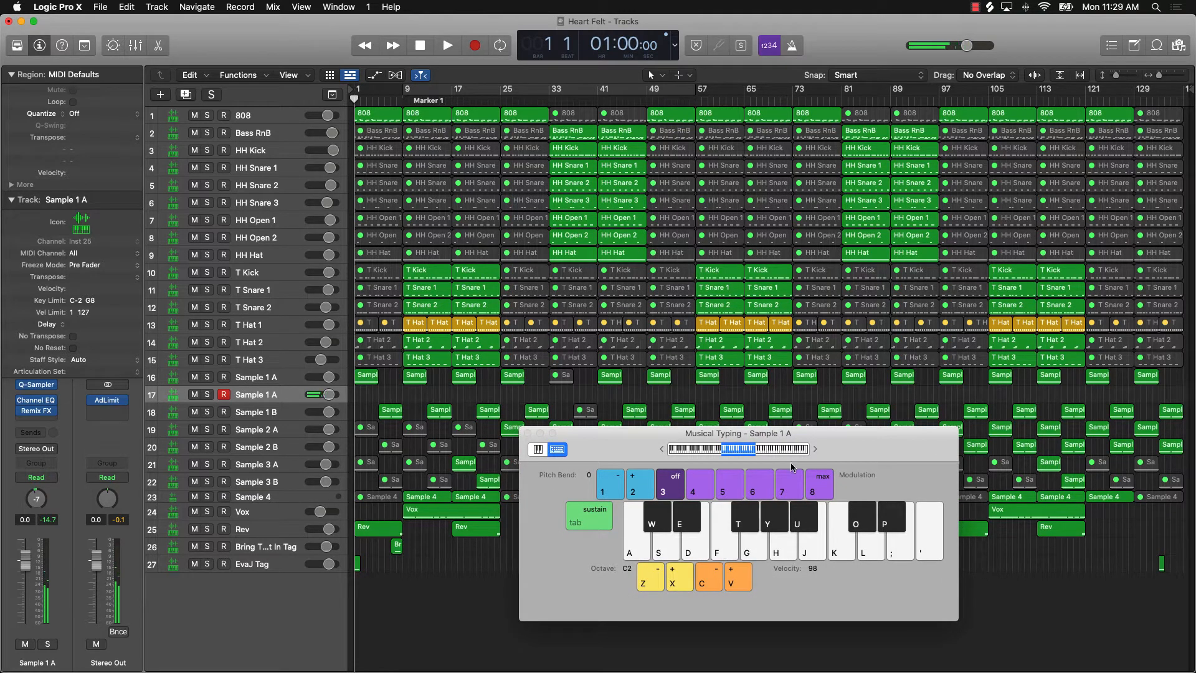
{"action": "left_click_drag", "start_coordinate": [845, 450], "coordinate": [787, 314]}
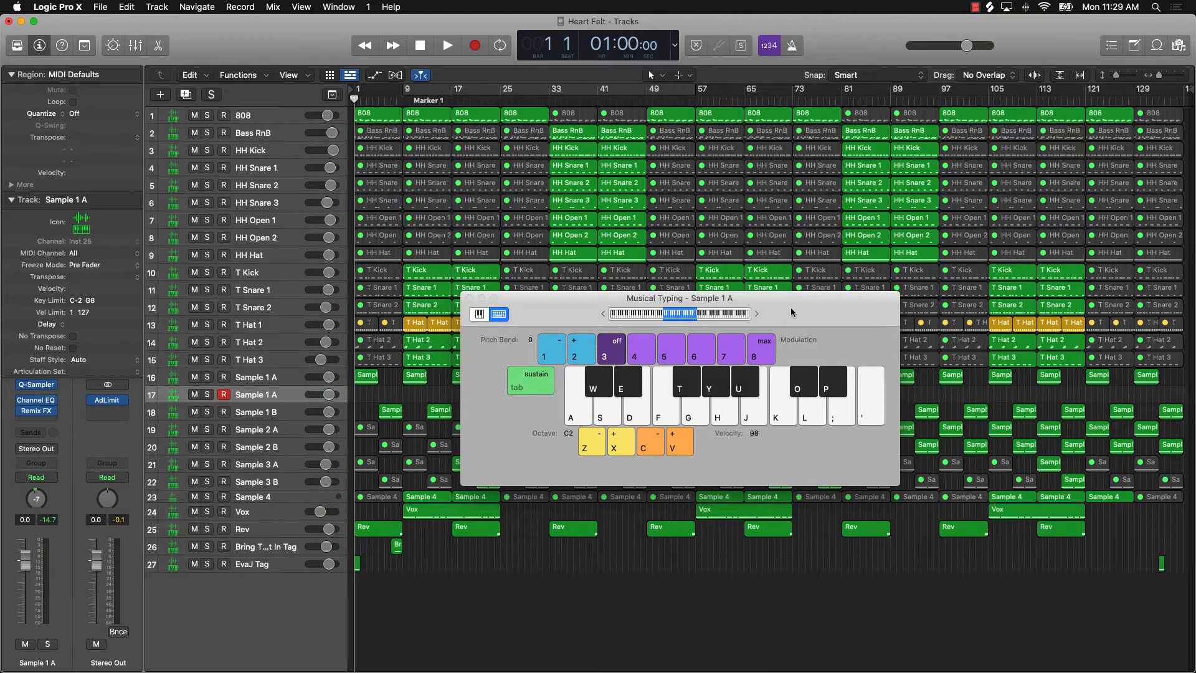
{"action": "left_click_drag", "start_coordinate": [792, 313], "coordinate": [840, 285]}
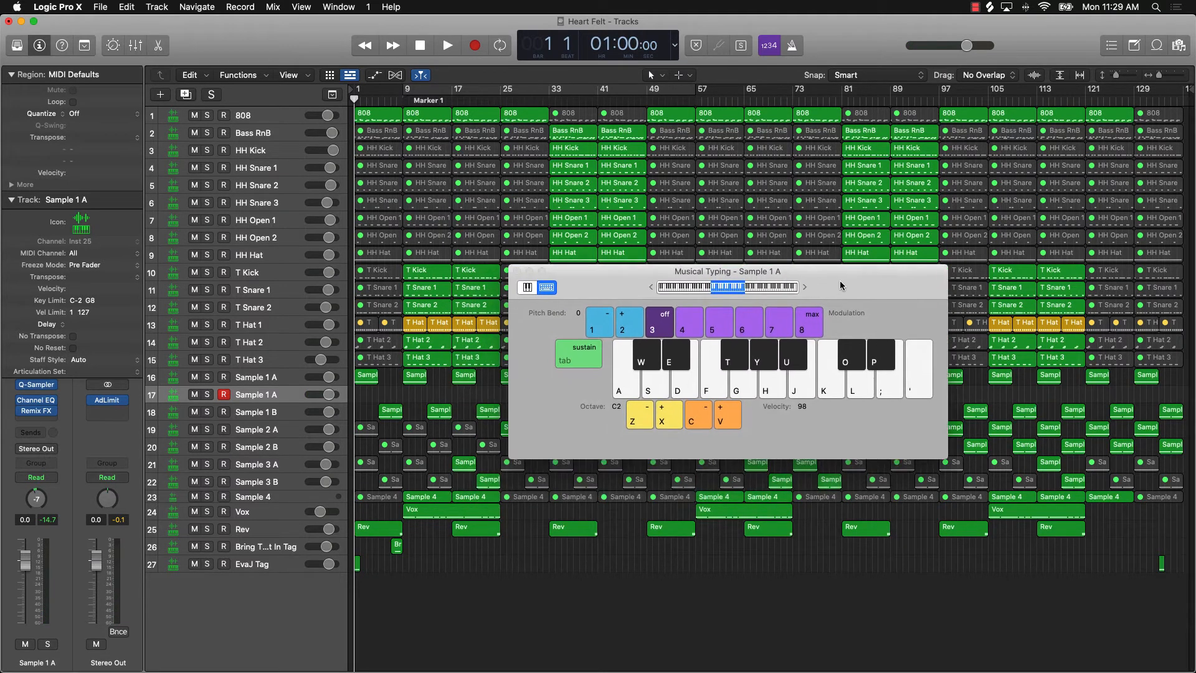
{"action": "left_click", "coordinate": [708, 392]}
Examine the note of the first Sample 1 A region in the Piano Roll, audition a note, and close the editor
{"action": "double_click", "coordinate": [366, 381]}
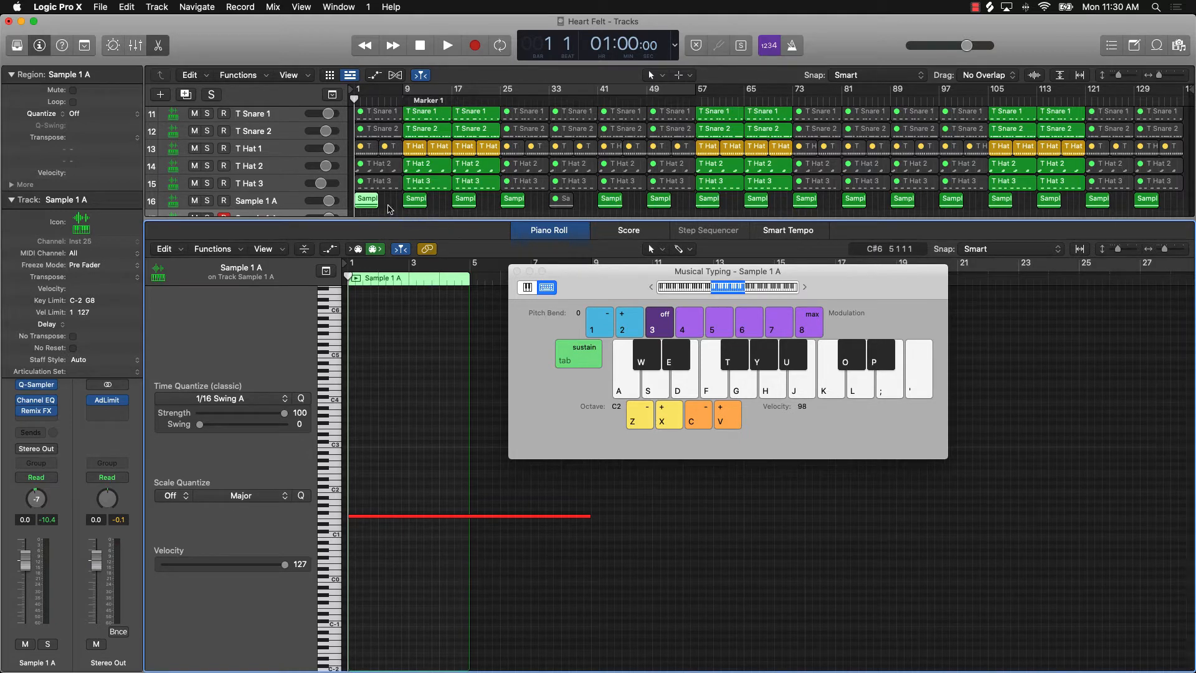
{"action": "key", "text": "a"}
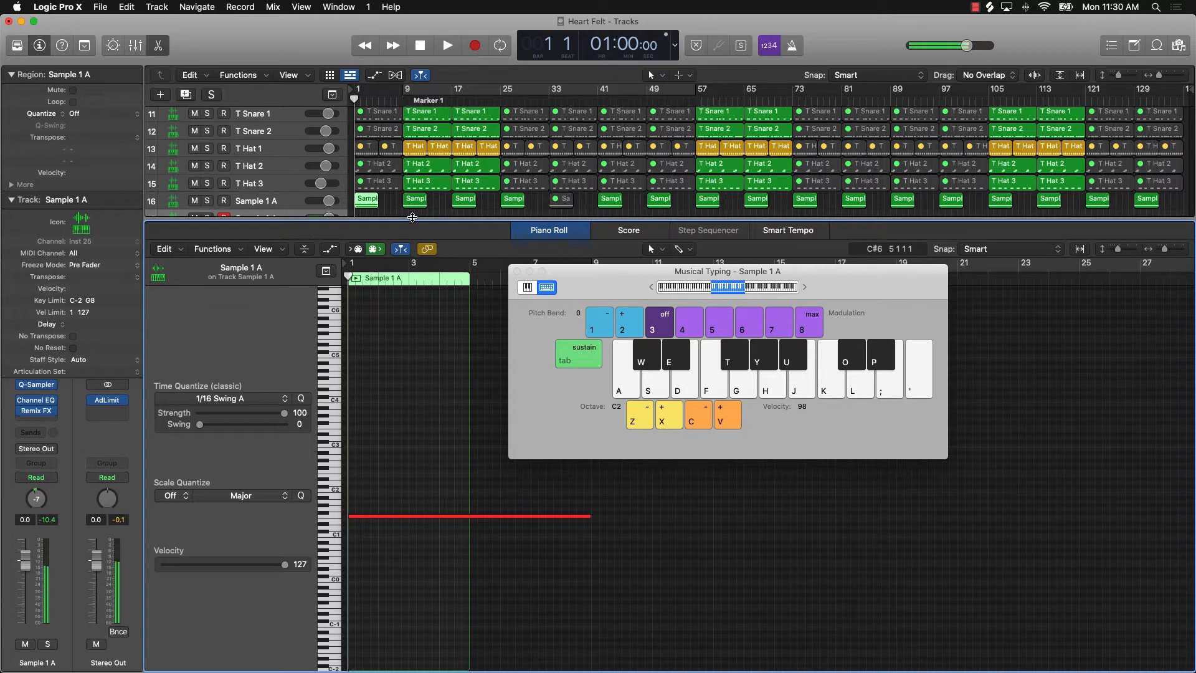
{"action": "left_click", "coordinate": [158, 45]}
Undo the deletion of the first Sample 1 A region and delete the duplicated Sample 1 A track
{"action": "key", "text": "Delete"}
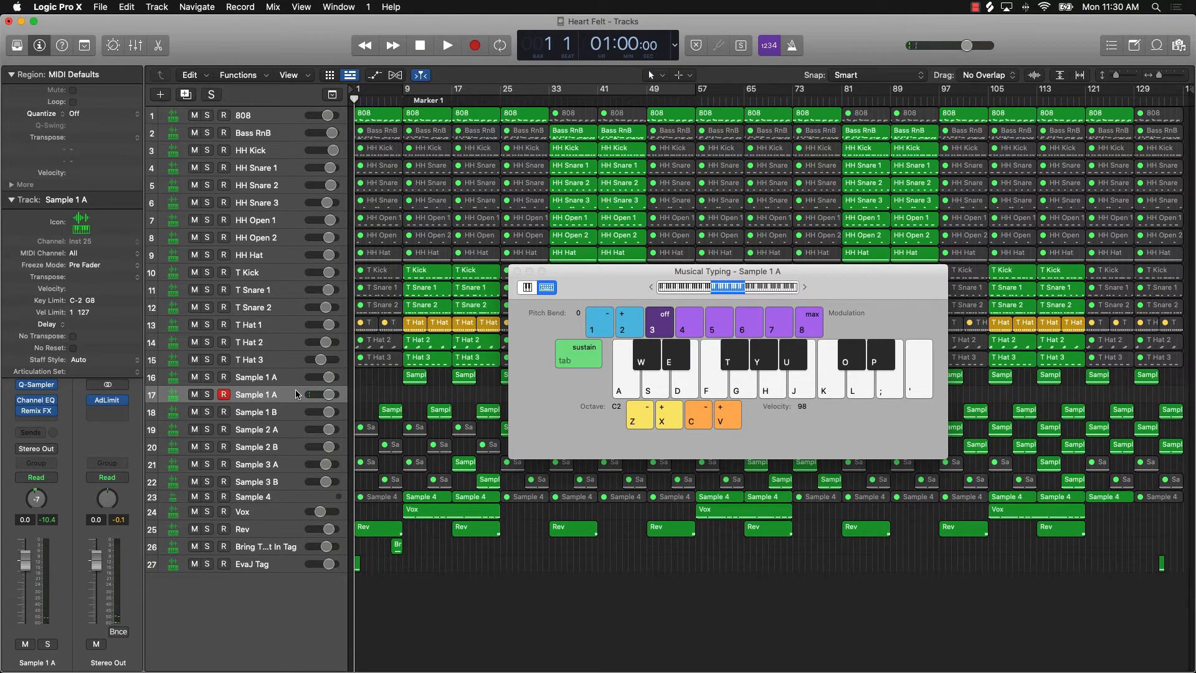
{"action": "key", "text": "super+z"}
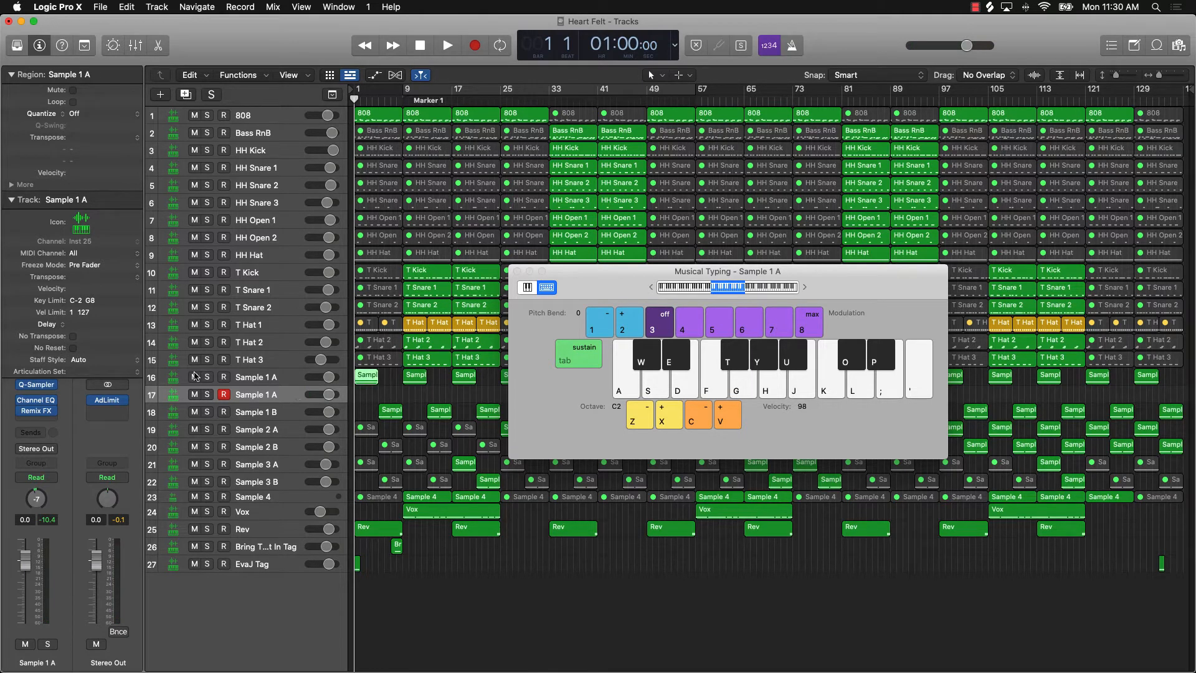
{"action": "left_click", "coordinate": [250, 399]}
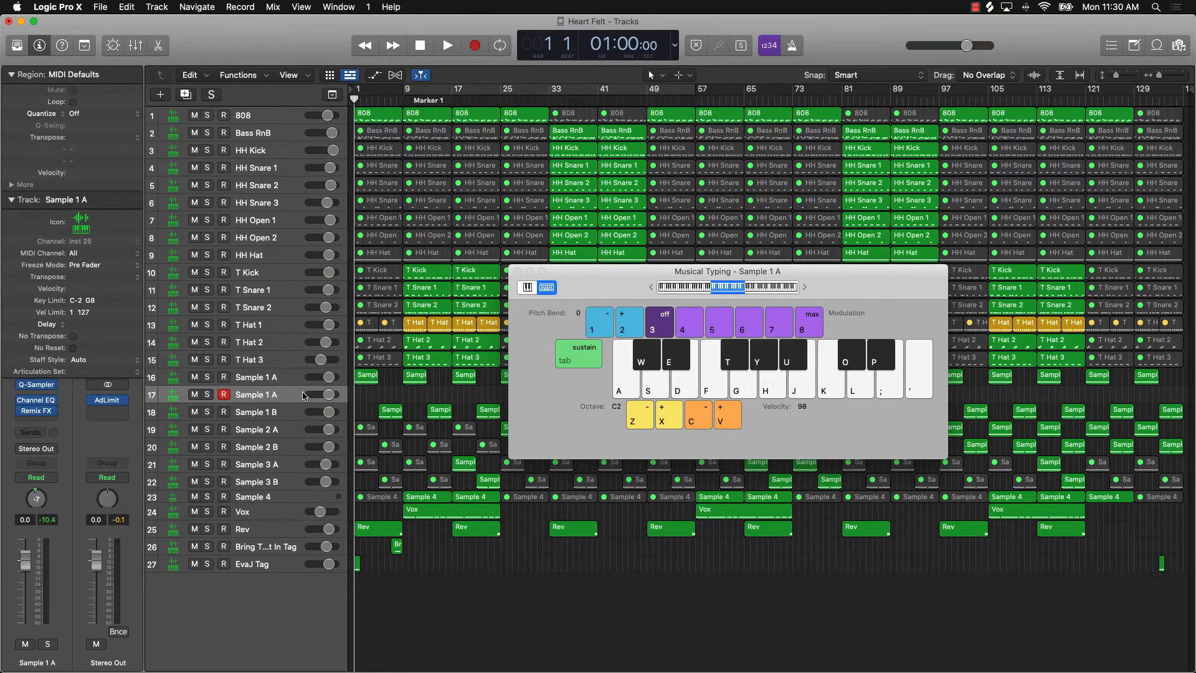
{"action": "key", "text": "super+BackSpace"}
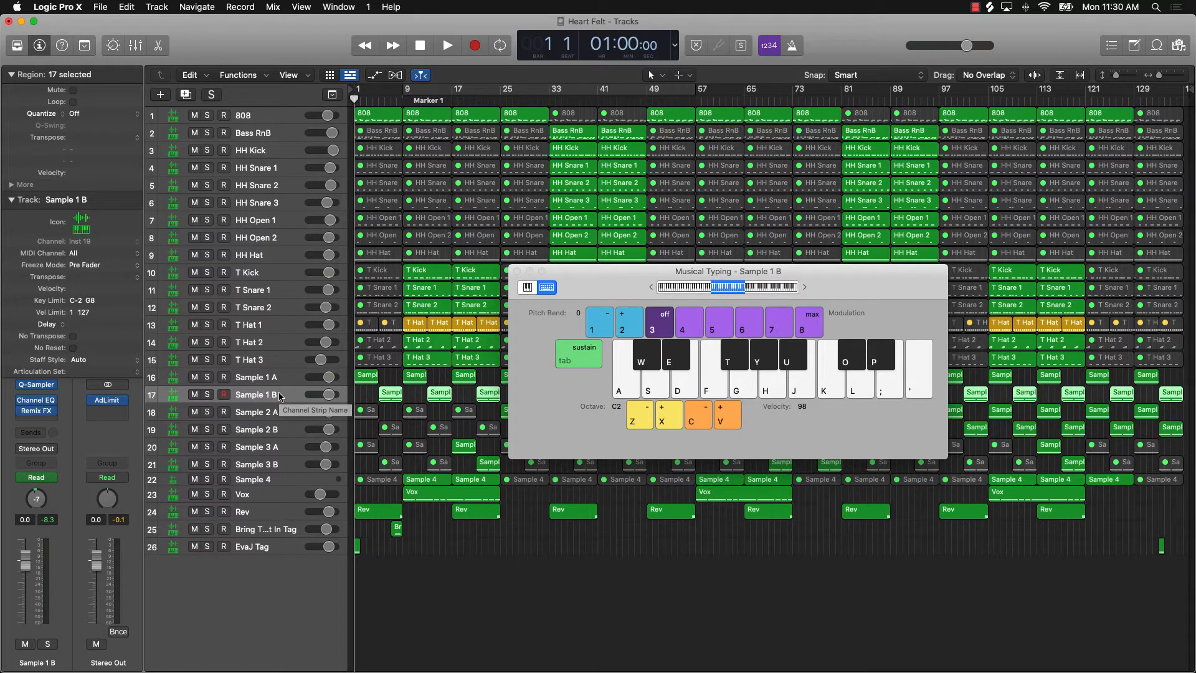
Inspect the Sample 1 B track's Quick Sampler, audition its sample with the F note in Musical Typing, and close both windows
{"action": "left_click", "coordinate": [40, 388]}
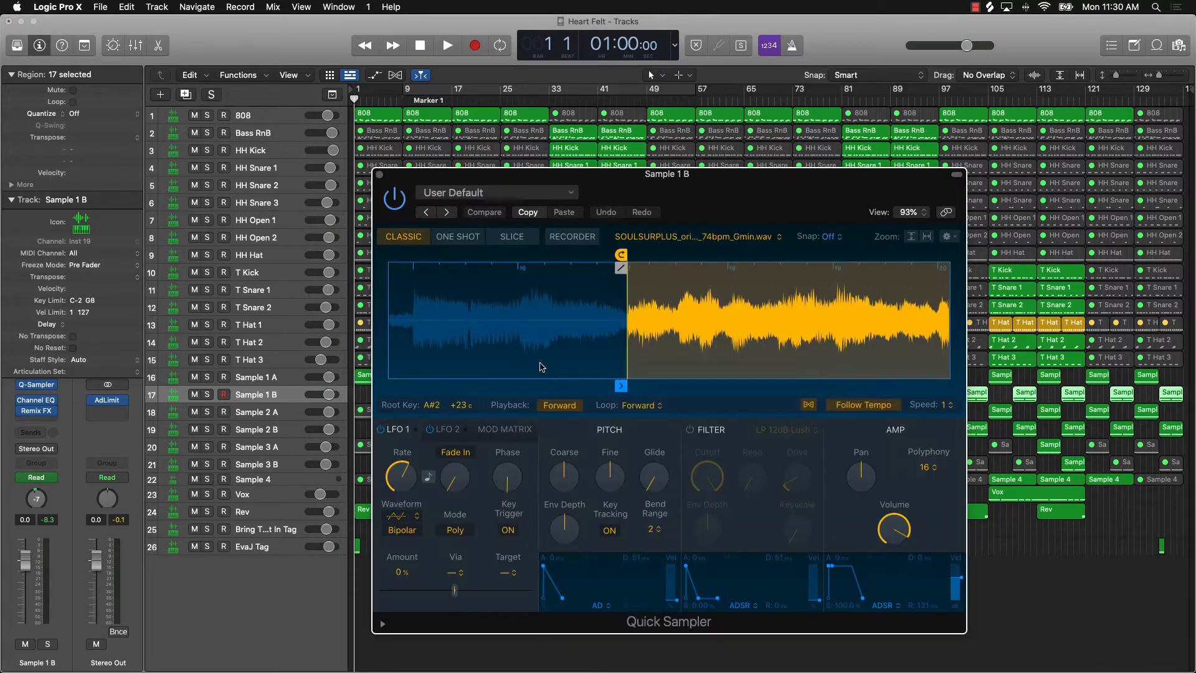
{"action": "left_click_drag", "start_coordinate": [732, 208], "coordinate": [633, 70]}
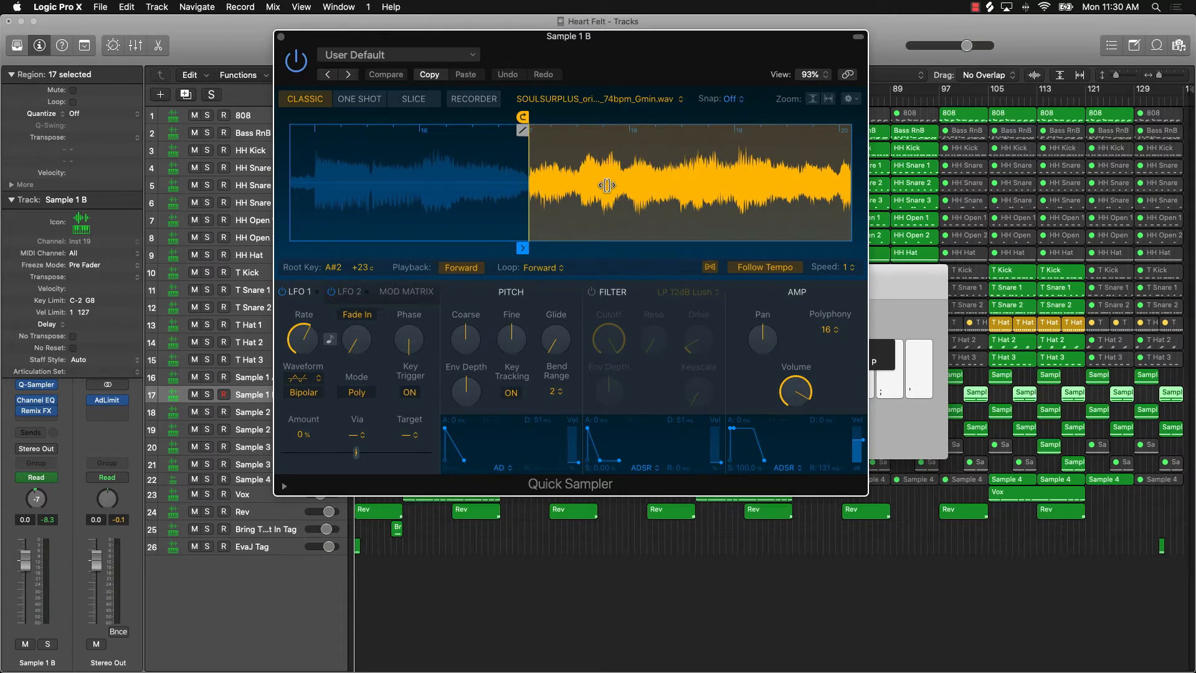
{"action": "key", "text": "super+k"}
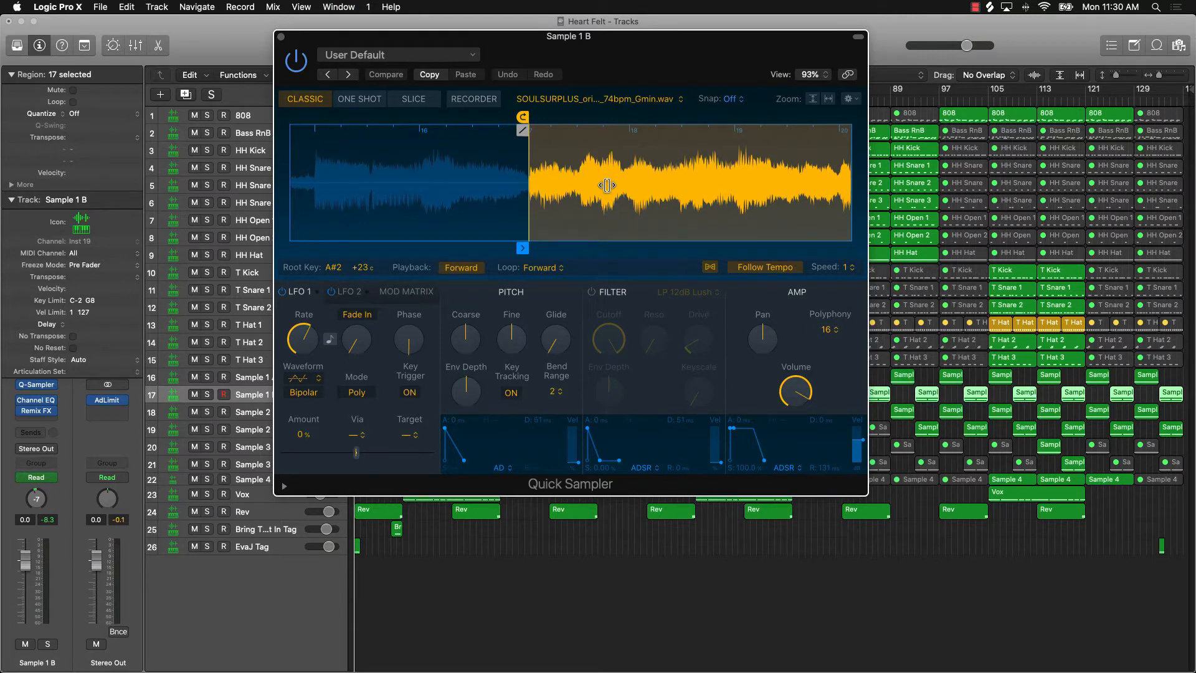
{"action": "key", "text": "super+k"}
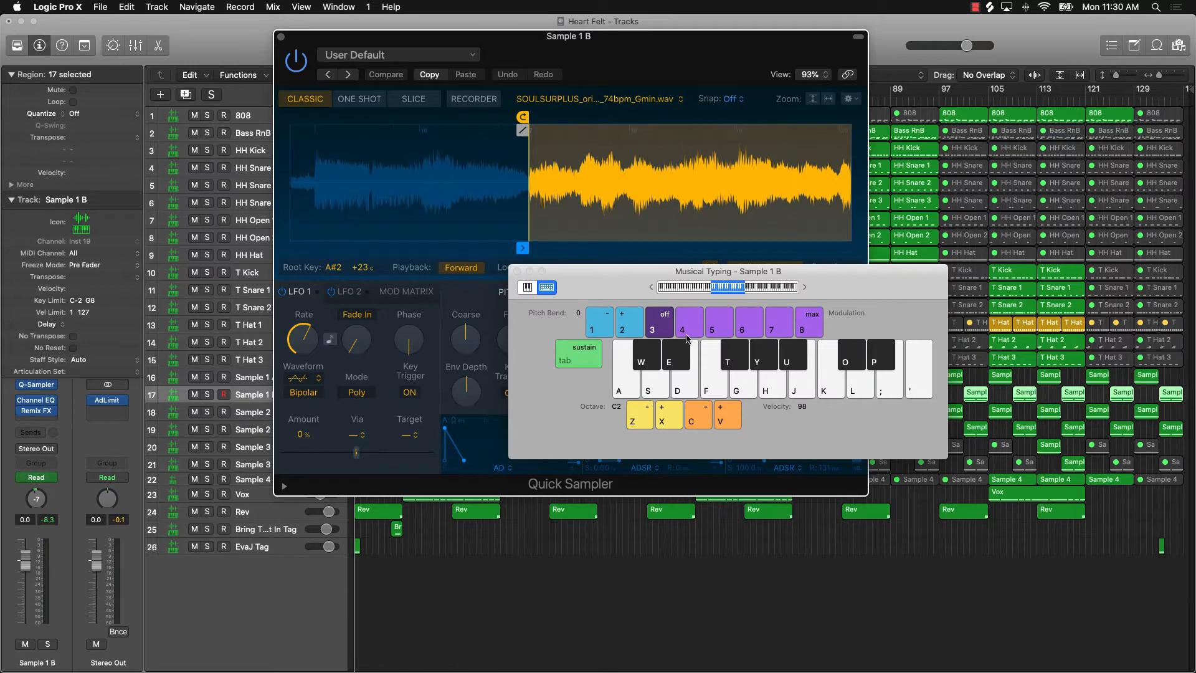
{"action": "left_click", "coordinate": [712, 377]}
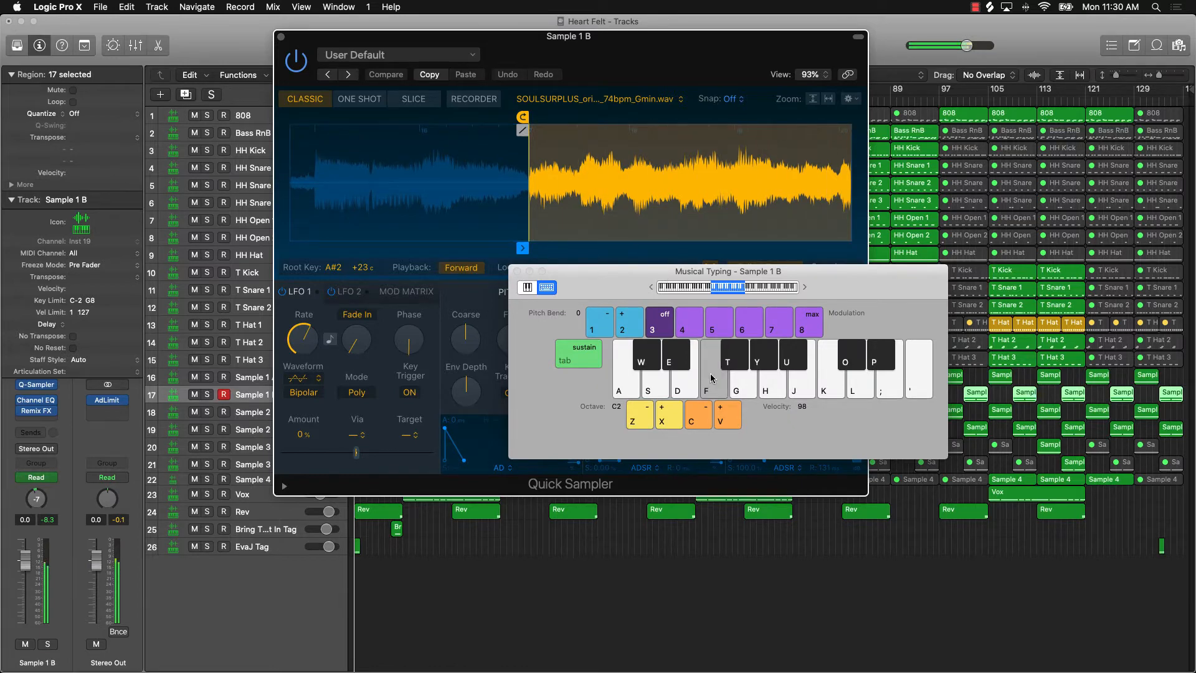
{"action": "left_click", "coordinate": [711, 377]}
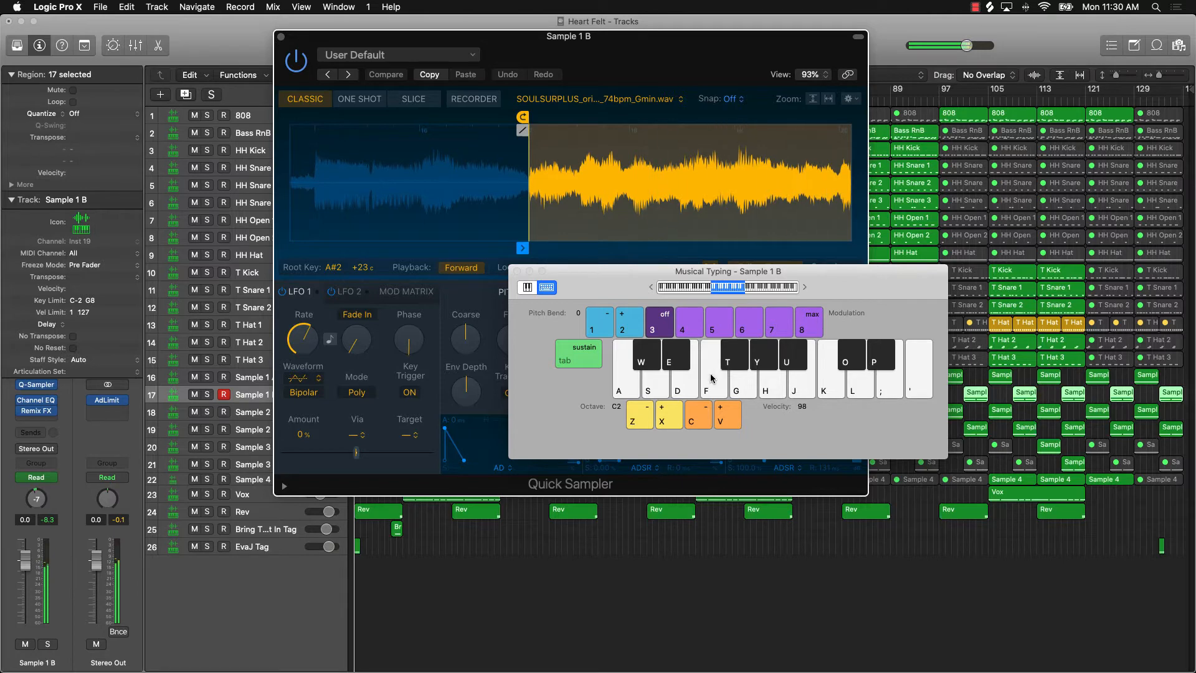
{"action": "left_click", "coordinate": [516, 271]}
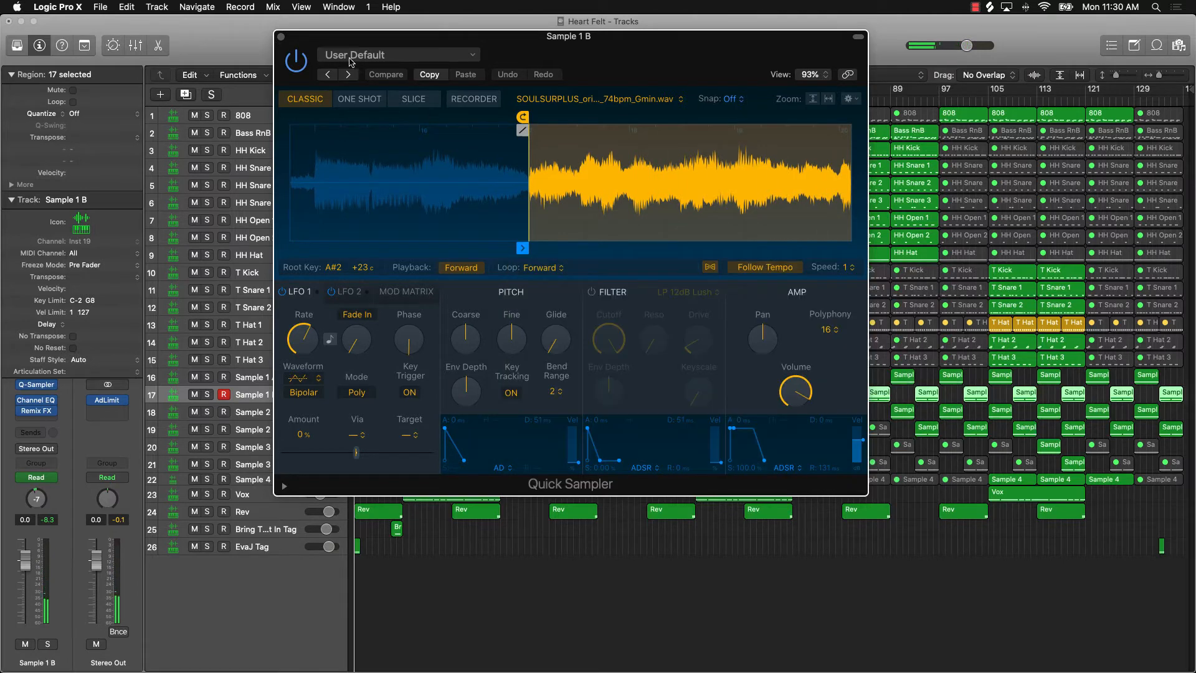
{"action": "left_click", "coordinate": [281, 37]}
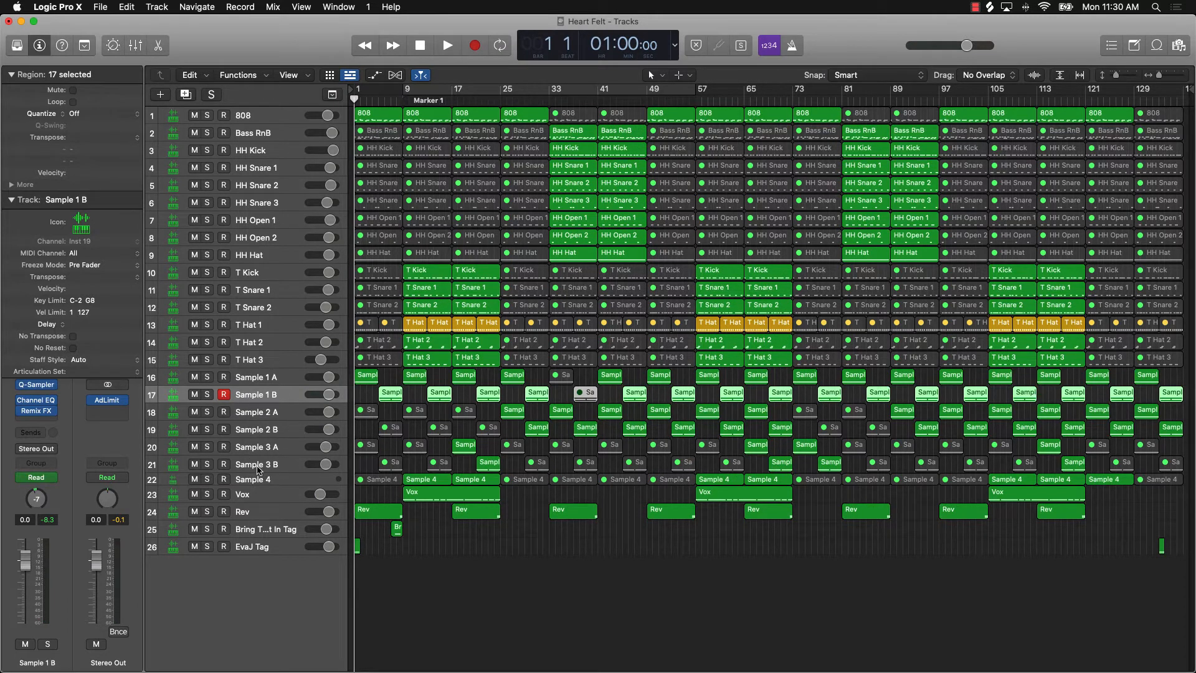
Solo the drum tracks from T Kick through T Hat 3 and set a cycle range from bar 9 to bar 25
{"action": "left_click", "coordinate": [391, 410]}
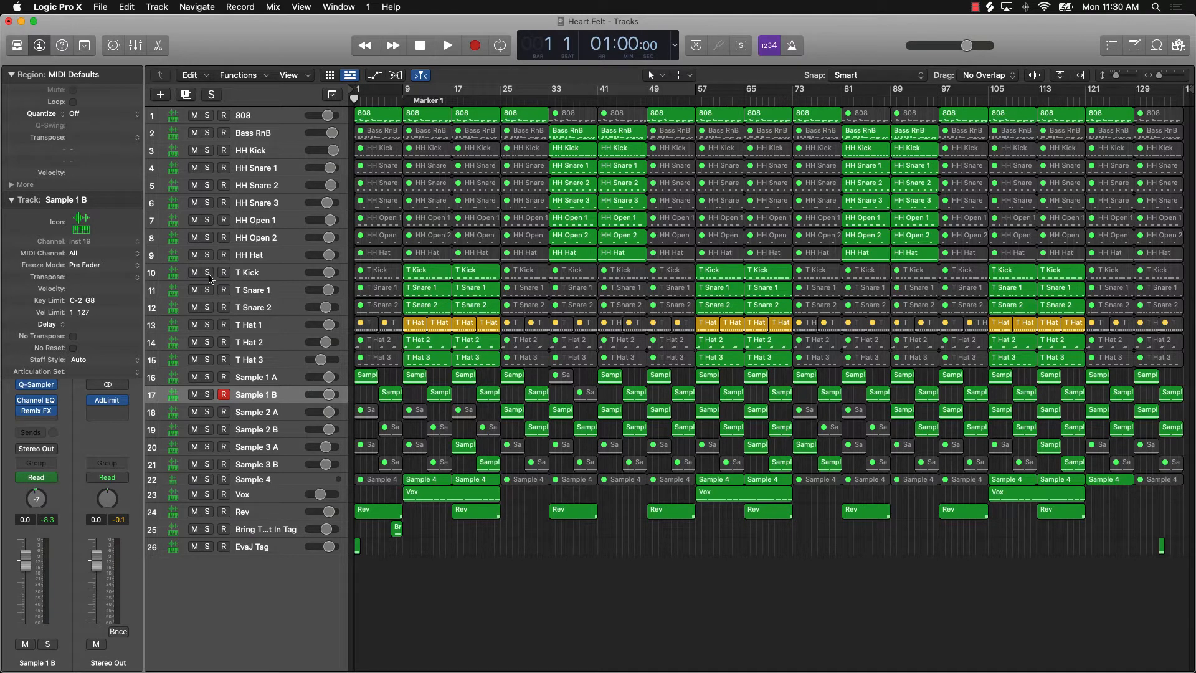
{"action": "left_click_drag", "start_coordinate": [209, 278], "coordinate": [210, 358]}
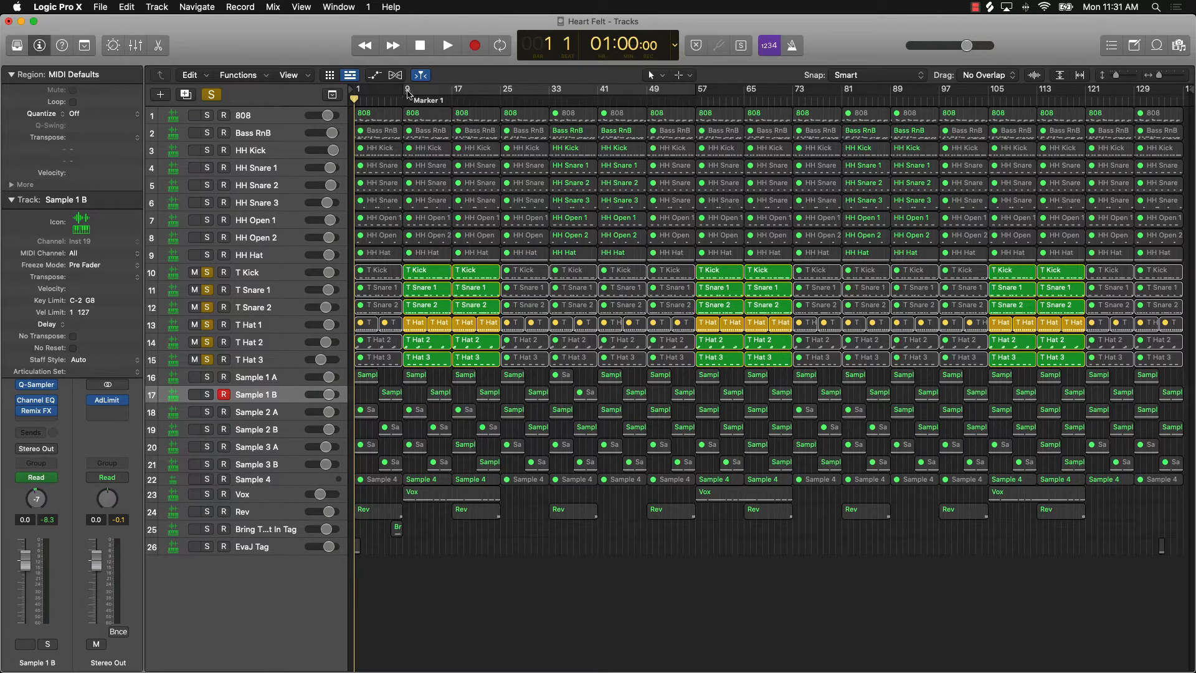
{"action": "left_click_drag", "start_coordinate": [405, 94], "coordinate": [501, 101]}
Play the soloed drum tracks from the start of the bar 9 to 25 cycle range and stop playback
{"action": "key", "text": "space"}
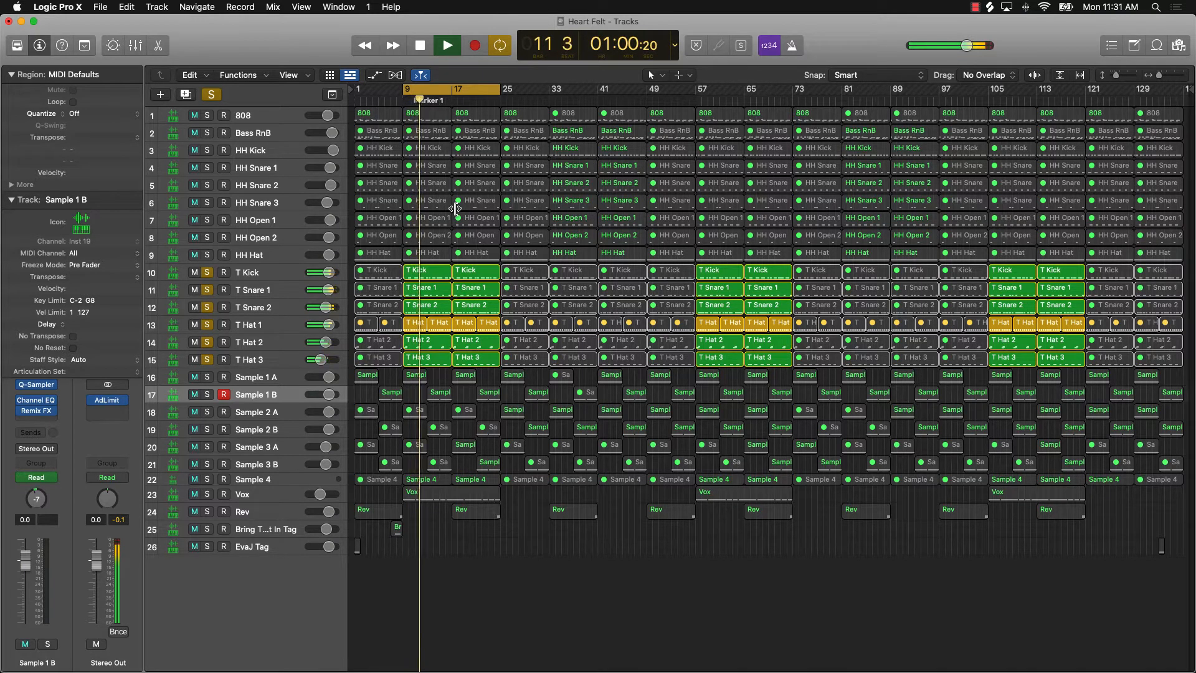
{"action": "key", "text": "space"}
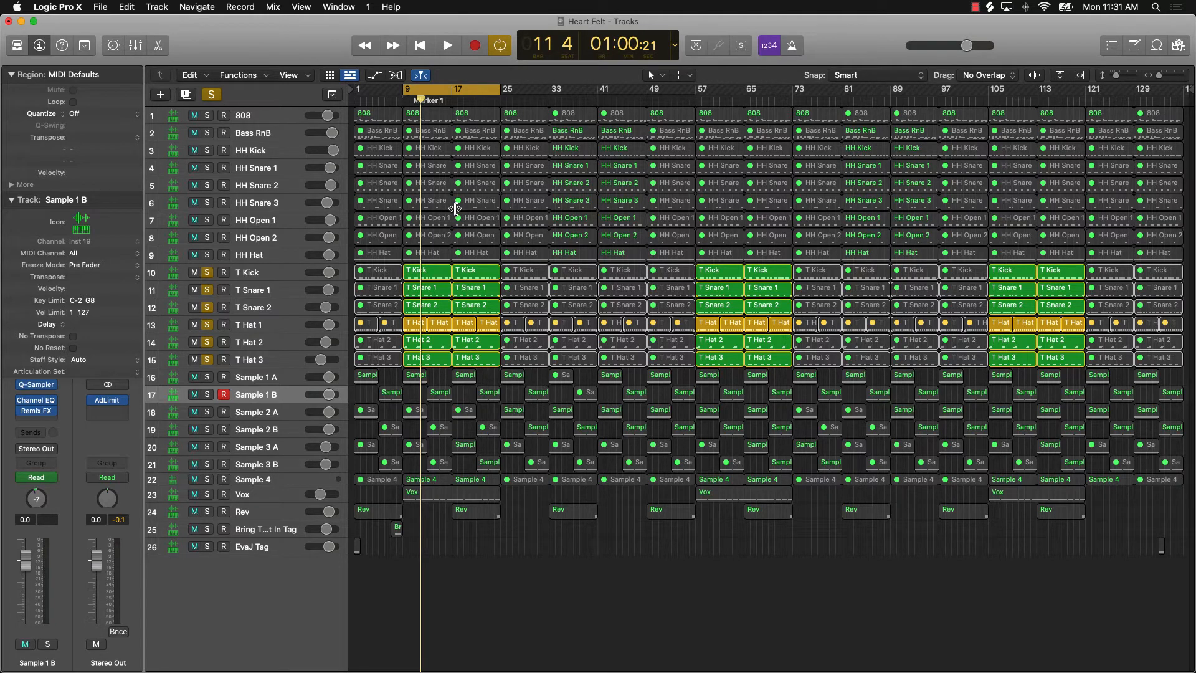
Open the T Hat 1 track in the Step Sequencer and examine its pattern length options and both pages of steps
{"action": "scroll", "coordinate": [427, 350], "scroll_direction": "up", "scroll_amount": 10}
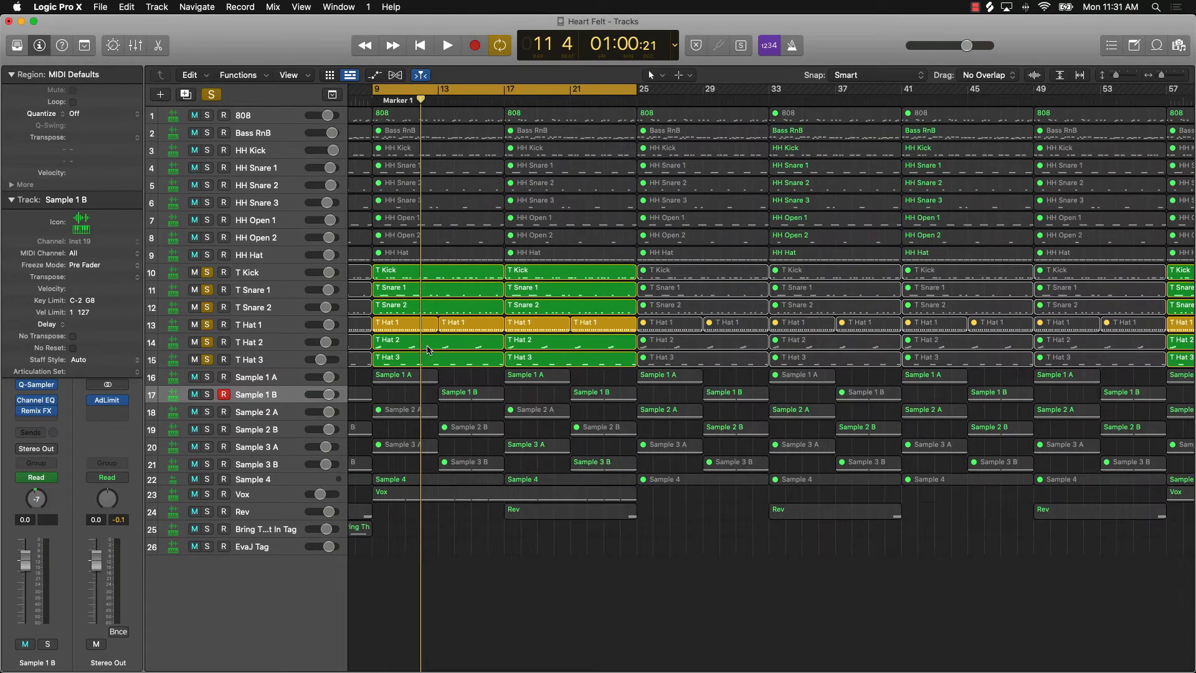
{"action": "scroll", "coordinate": [427, 350], "scroll_direction": "left", "scroll_amount": 6}
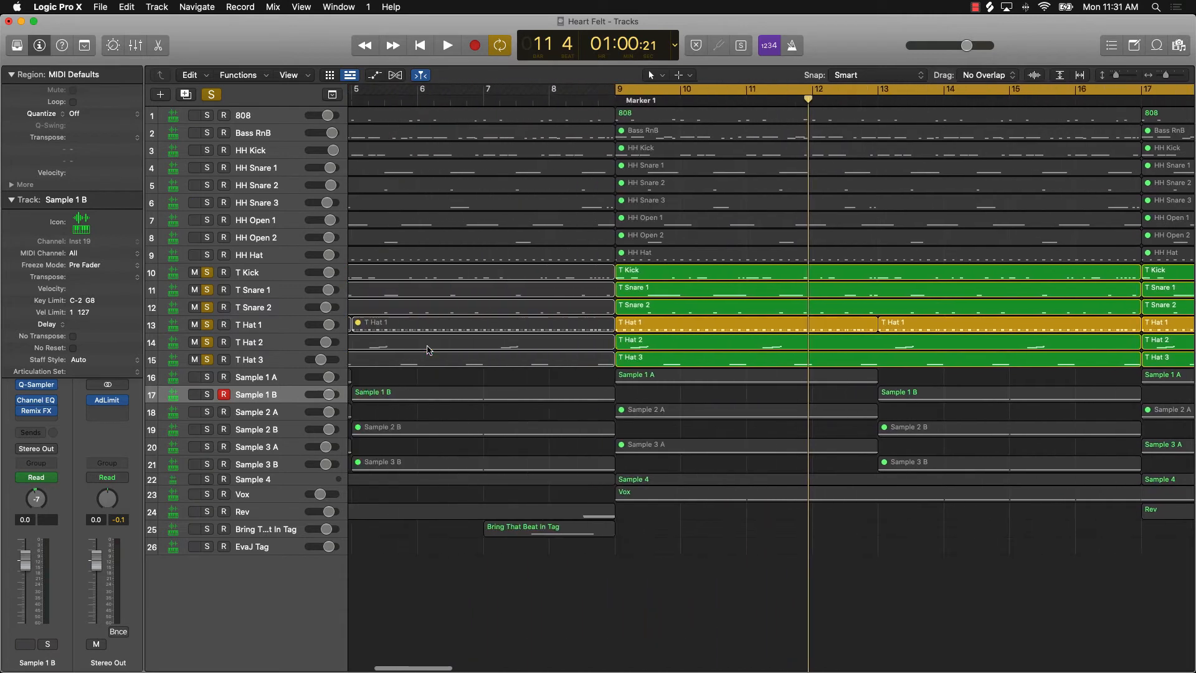
{"action": "left_click", "coordinate": [255, 329]}
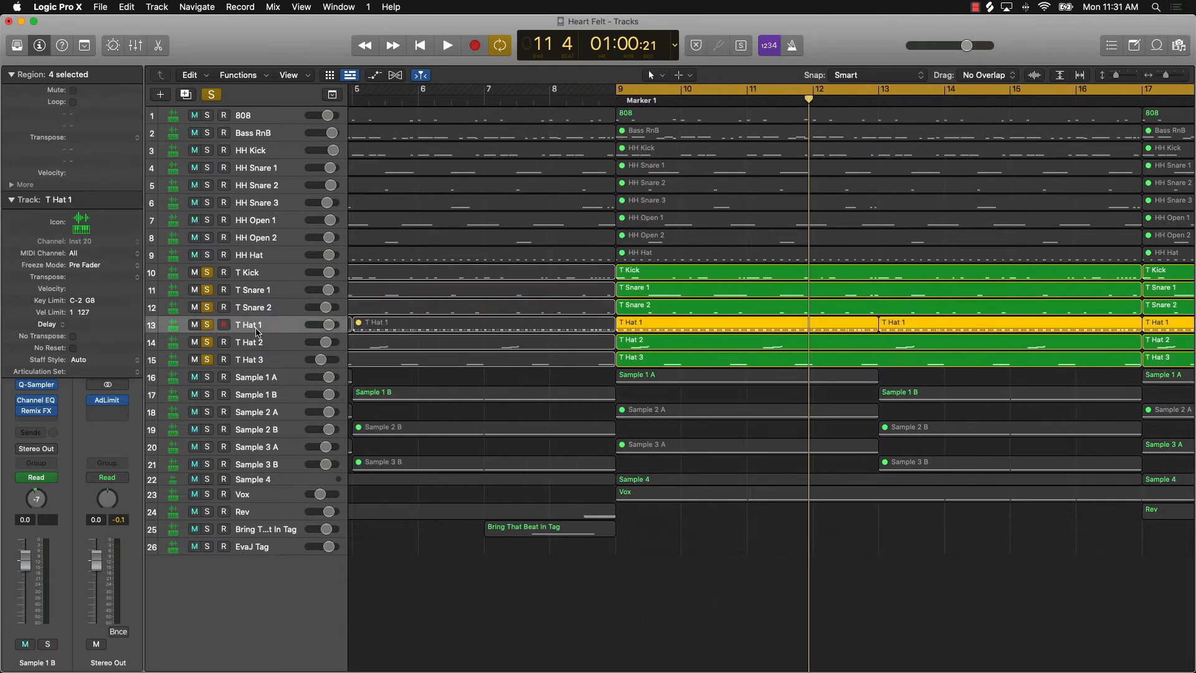
{"action": "key", "text": "e"}
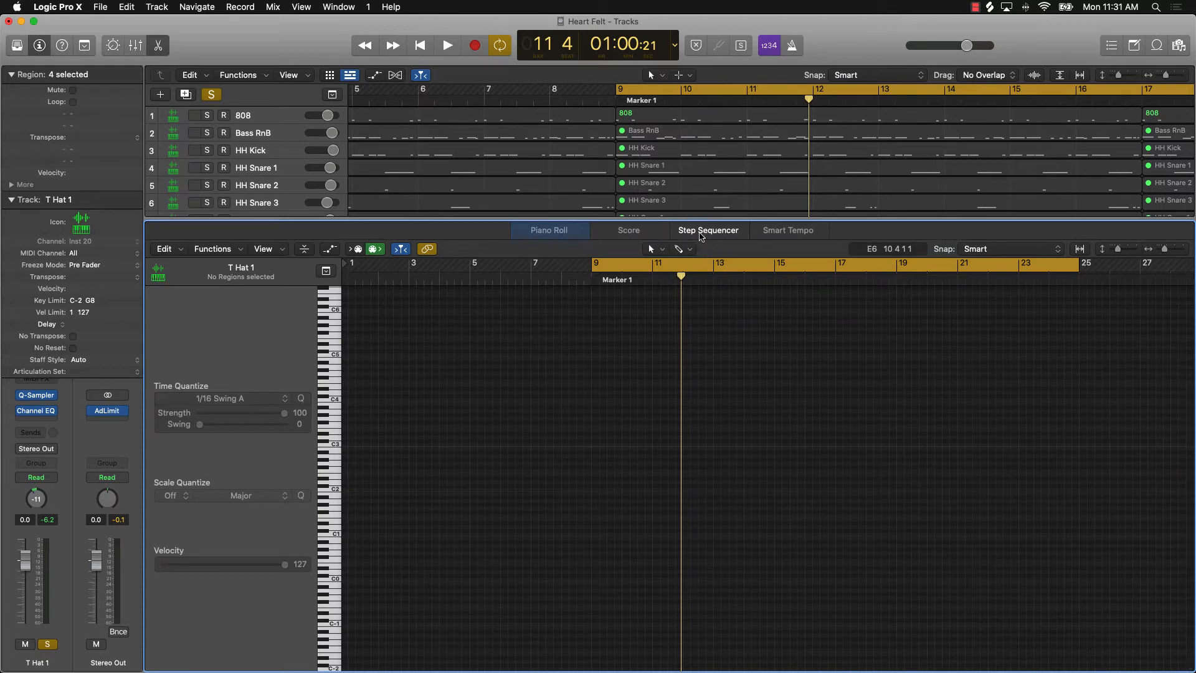
{"action": "left_click", "coordinate": [701, 233]}
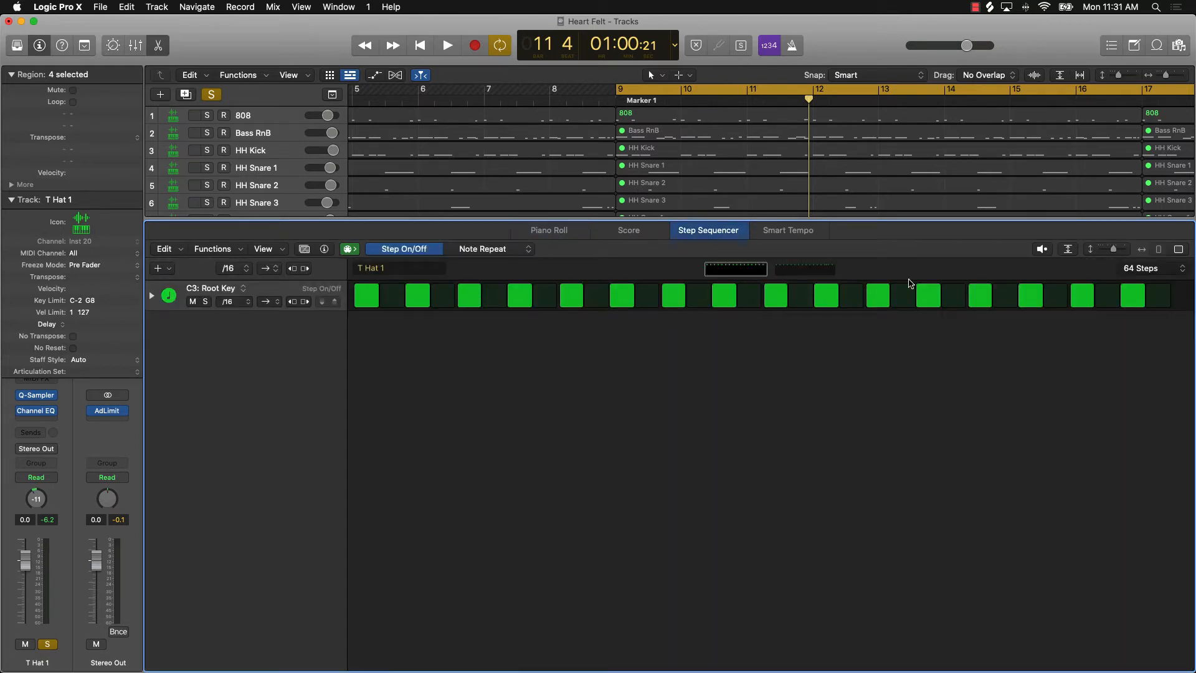
{"action": "left_click", "coordinate": [1153, 275]}
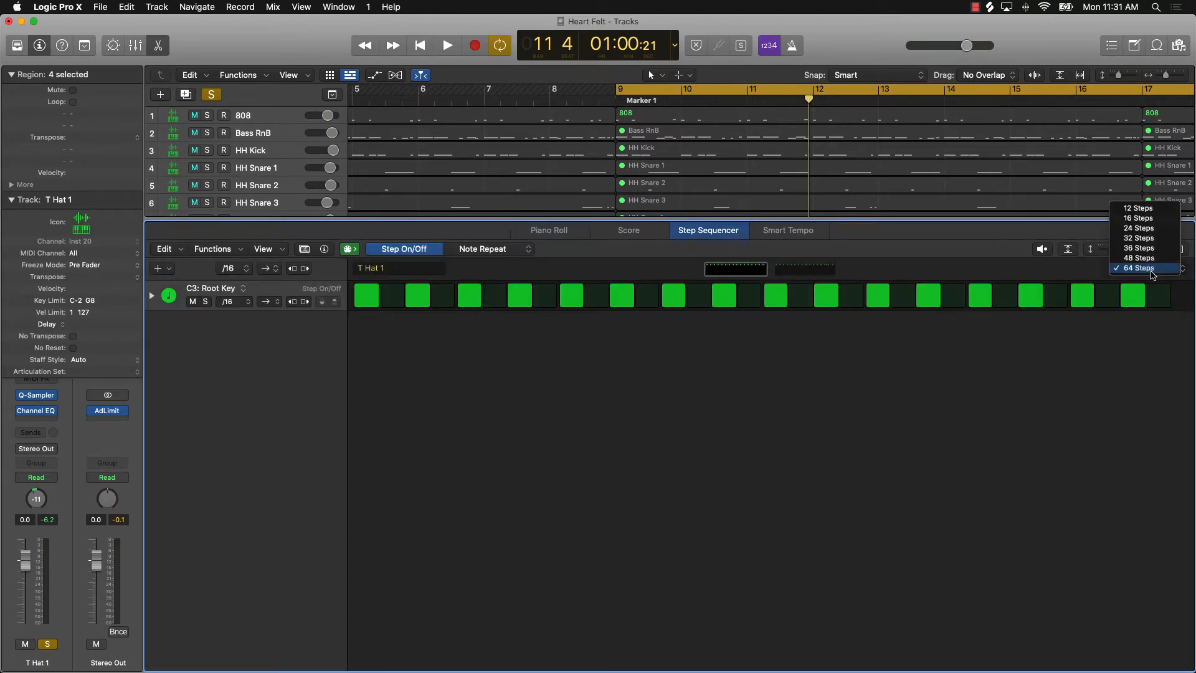
{"action": "left_click", "coordinate": [990, 277]}
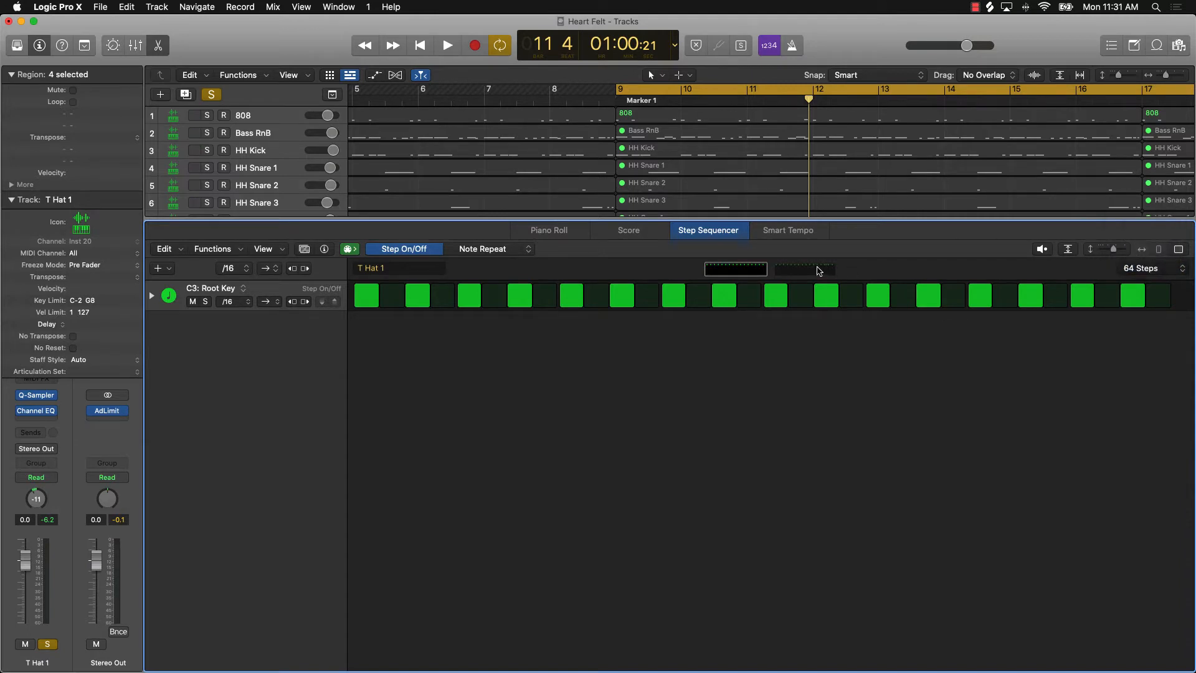
{"action": "left_click", "coordinate": [809, 269]}
{"action": "left_click", "coordinate": [737, 269]}
{"action": "left_click", "coordinate": [803, 269]}
Examine the Note Repeat values on both pages of the T Hat 1 region at bar 13, and those of the region at bar 9
{"action": "scroll", "coordinate": [757, 123], "scroll_direction": "down", "scroll_amount": 5}
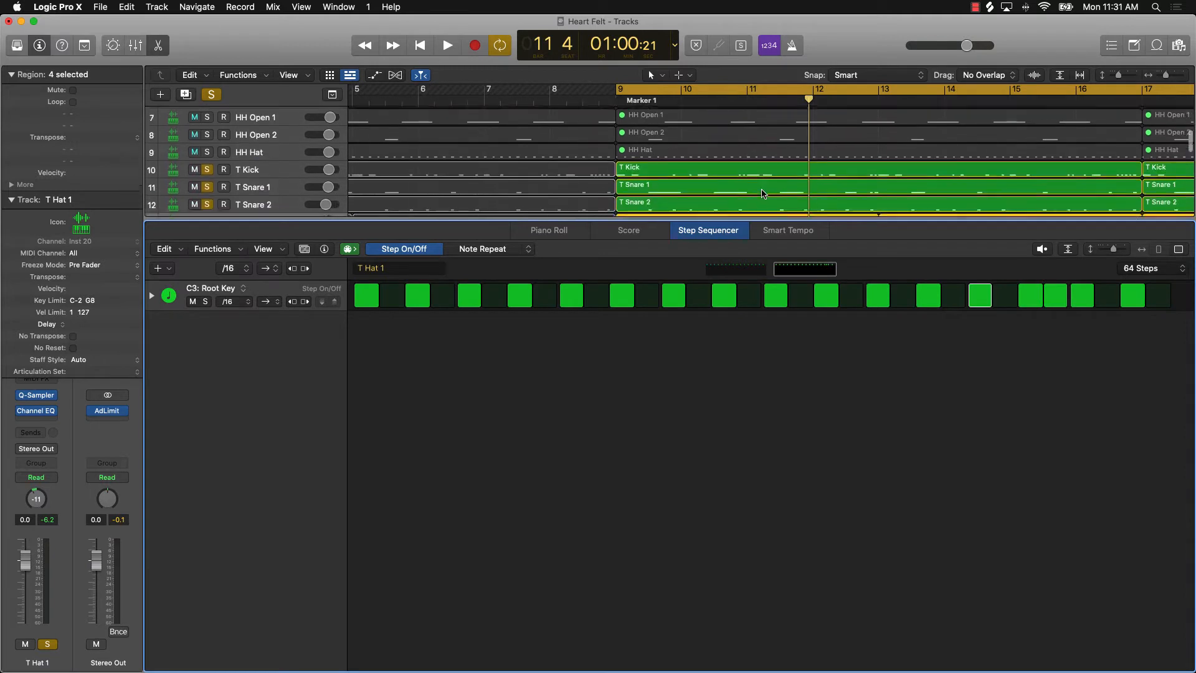
{"action": "scroll", "coordinate": [684, 192], "scroll_direction": "left", "scroll_amount": 3}
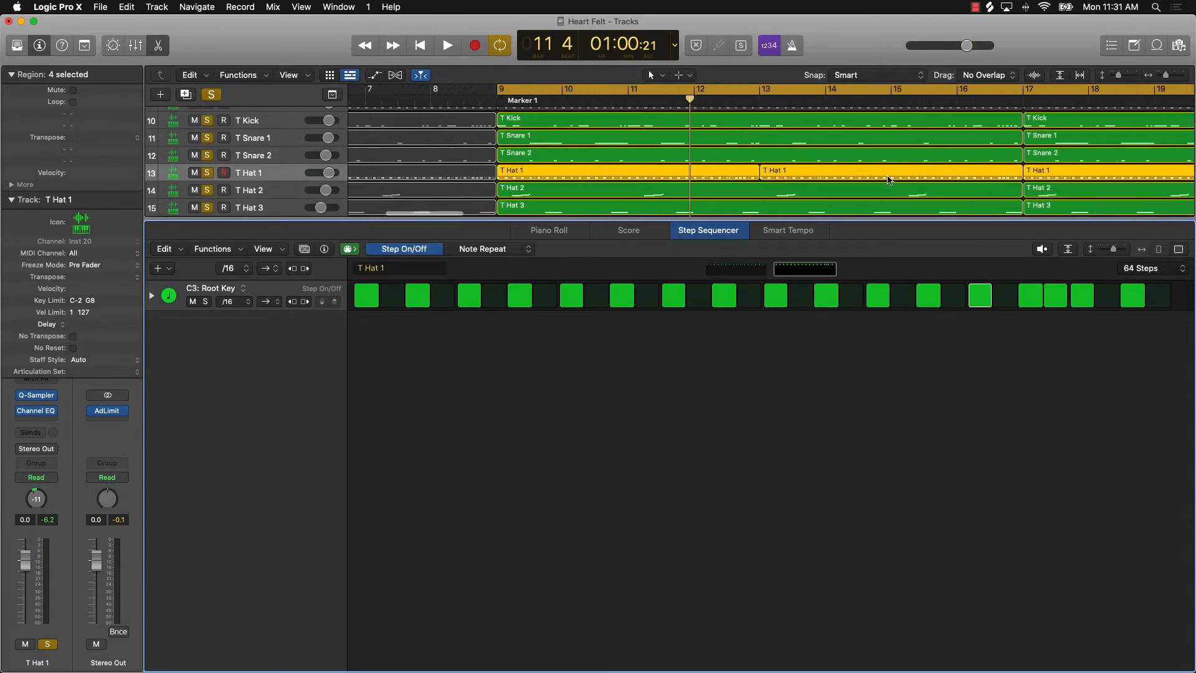
{"action": "left_click", "coordinate": [807, 188]}
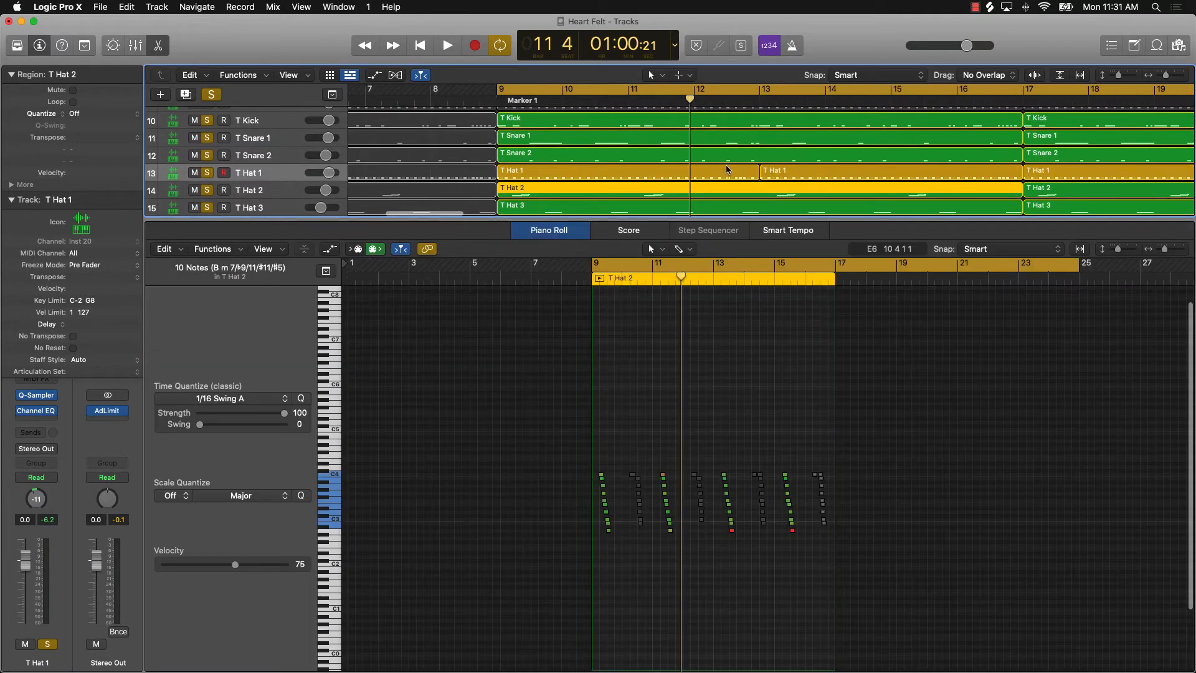
{"action": "left_click", "coordinate": [786, 175]}
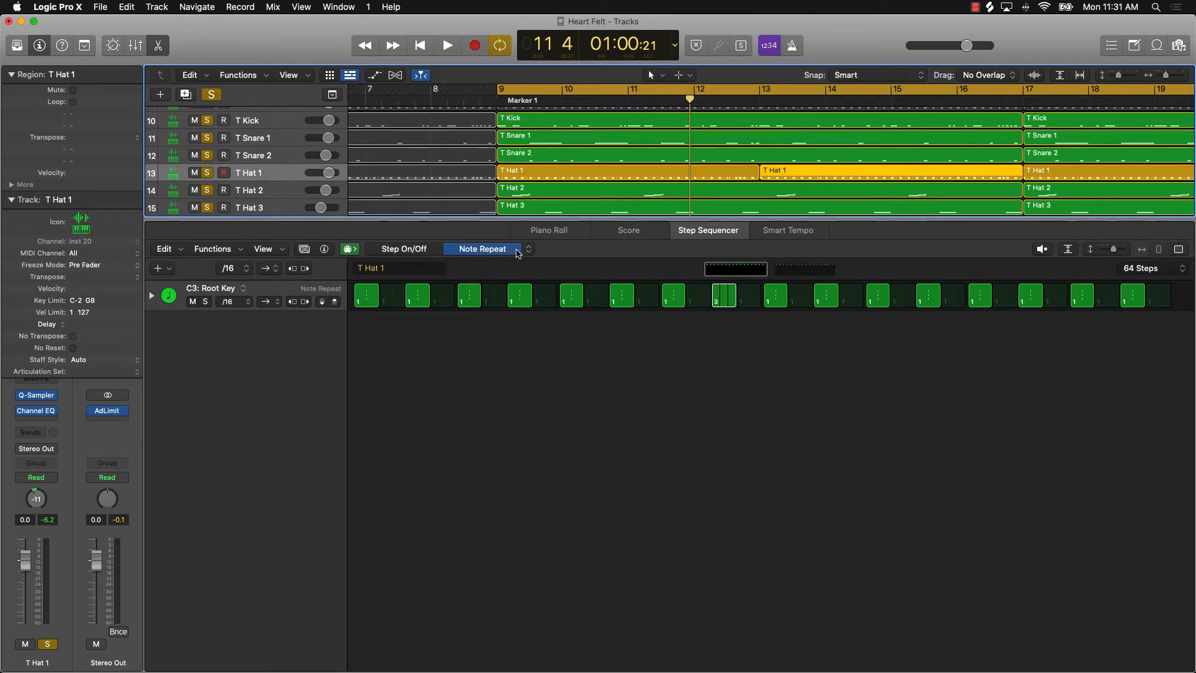
{"action": "left_click", "coordinate": [809, 270]}
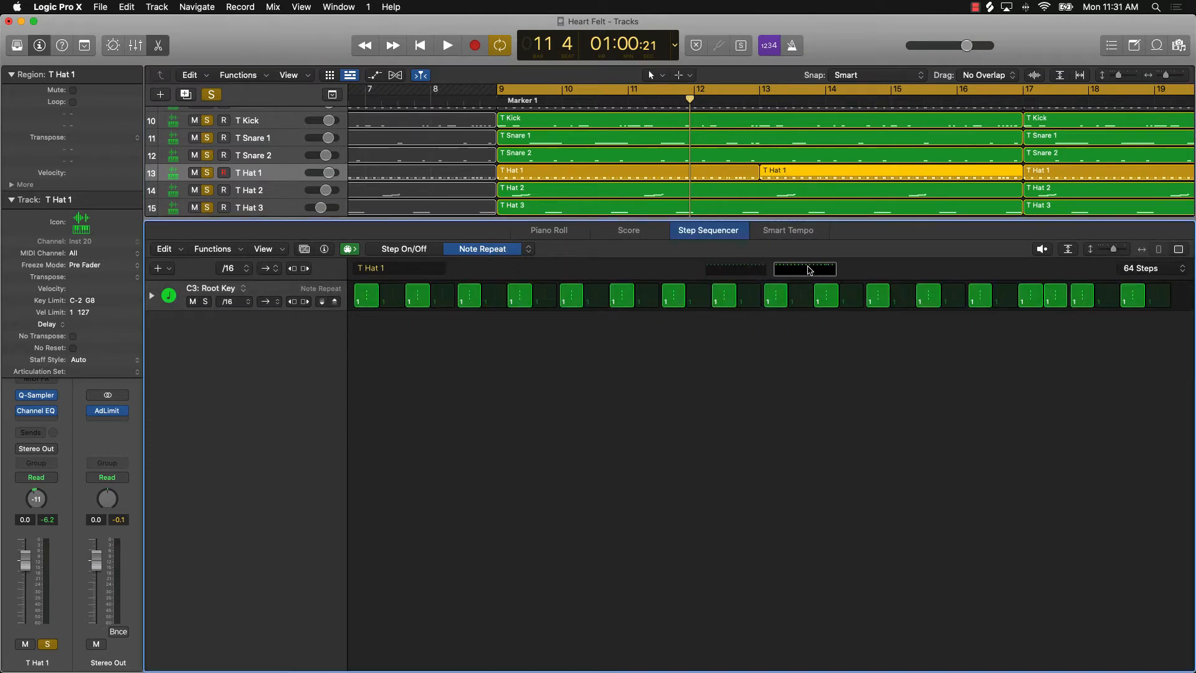
{"action": "left_click", "coordinate": [740, 269]}
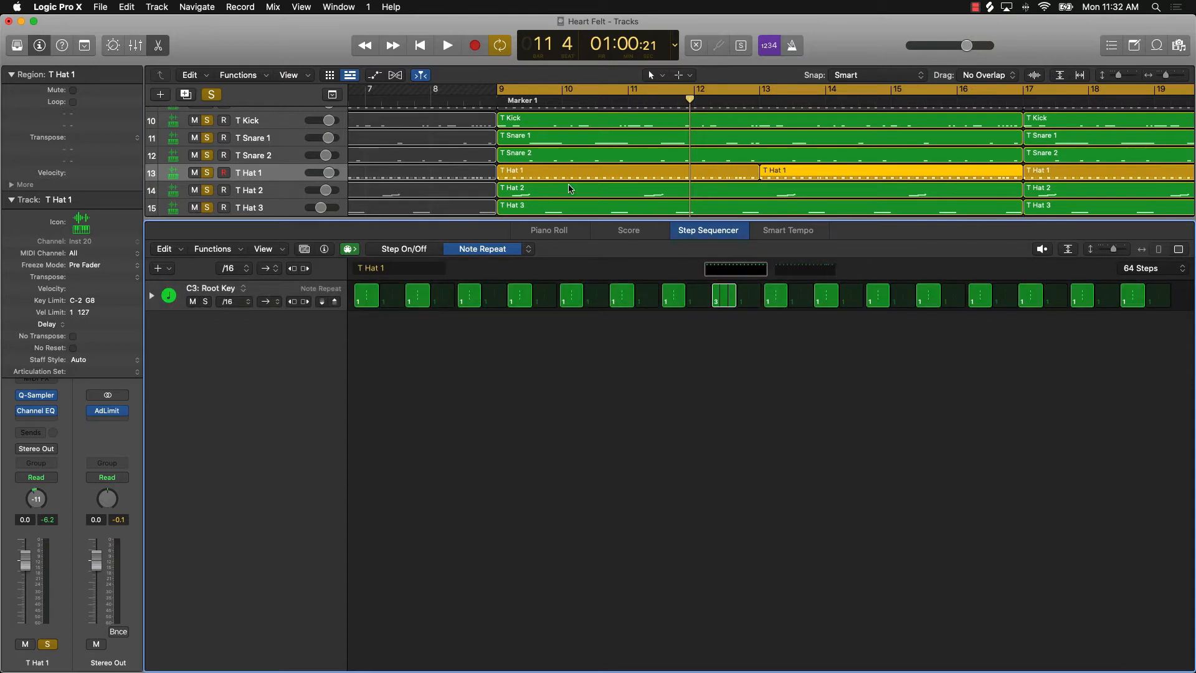
{"action": "scroll", "coordinate": [576, 187], "scroll_direction": "down", "scroll_amount": 3}
{"action": "scroll", "coordinate": [576, 187], "scroll_direction": "up", "scroll_amount": 2}
{"action": "left_click", "coordinate": [607, 158]}
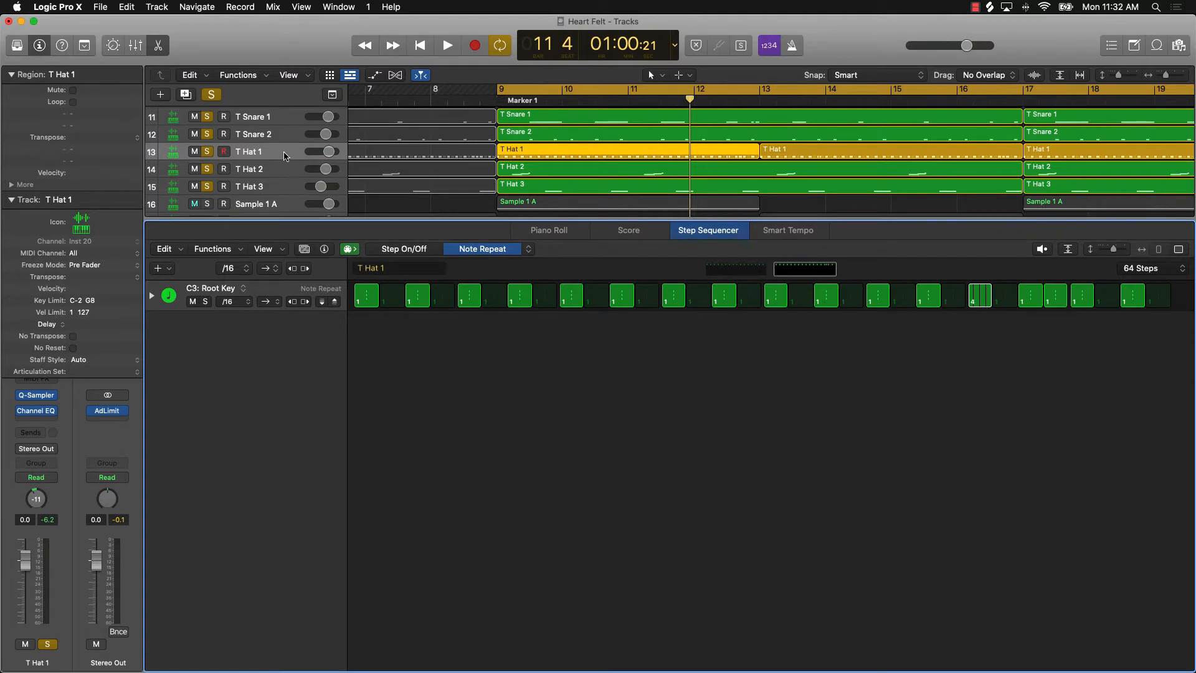
Unsolo T Hat 2 and T Hat 3 and play T Hat 1 with the kick and snares from bar 9
{"action": "left_click", "coordinate": [457, 121]}
{"action": "key", "text": "Return"}
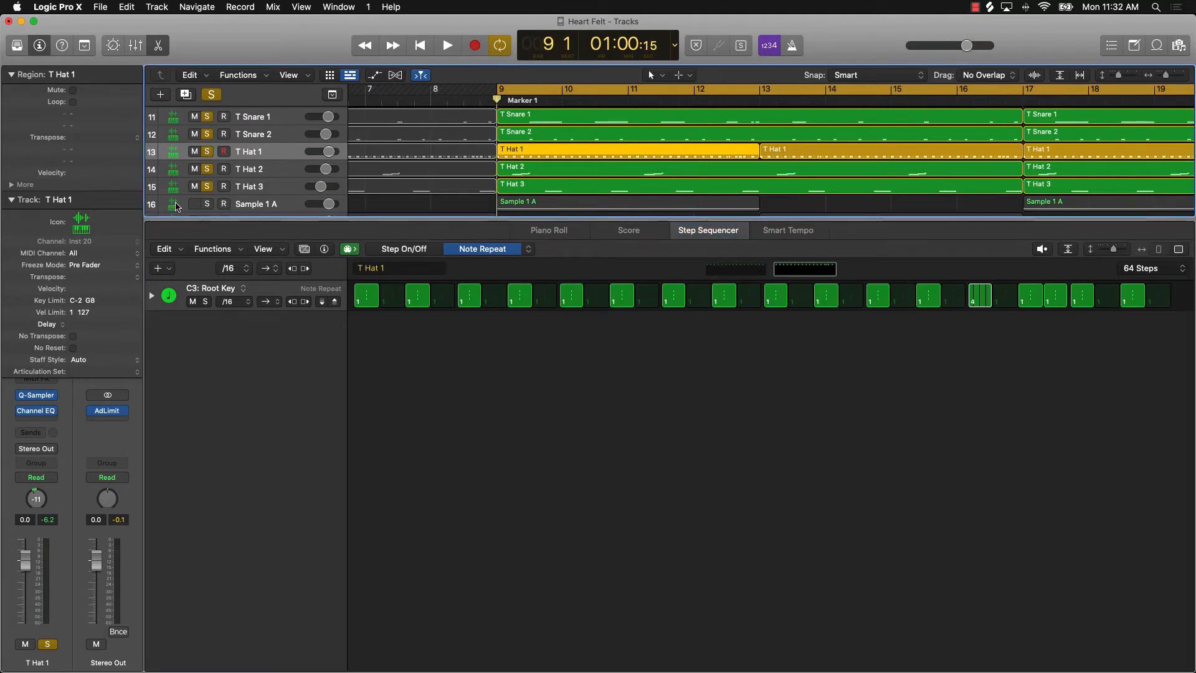
{"action": "left_click_drag", "start_coordinate": [212, 174], "coordinate": [212, 189]}
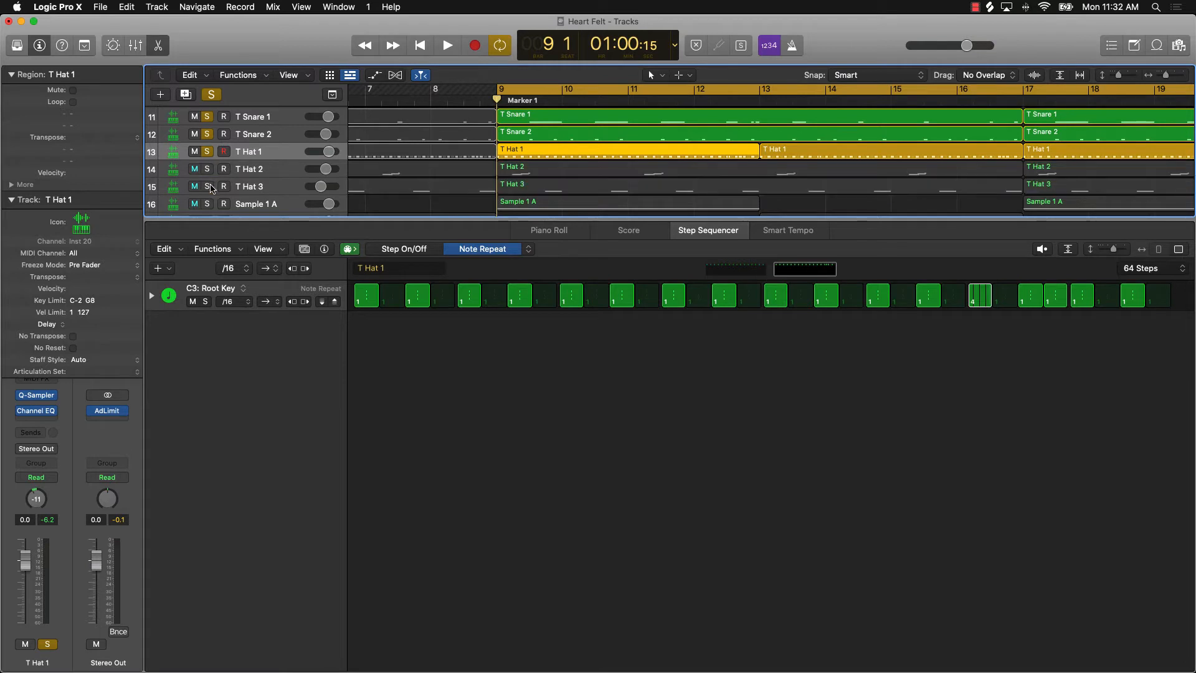
{"action": "key", "text": "space"}
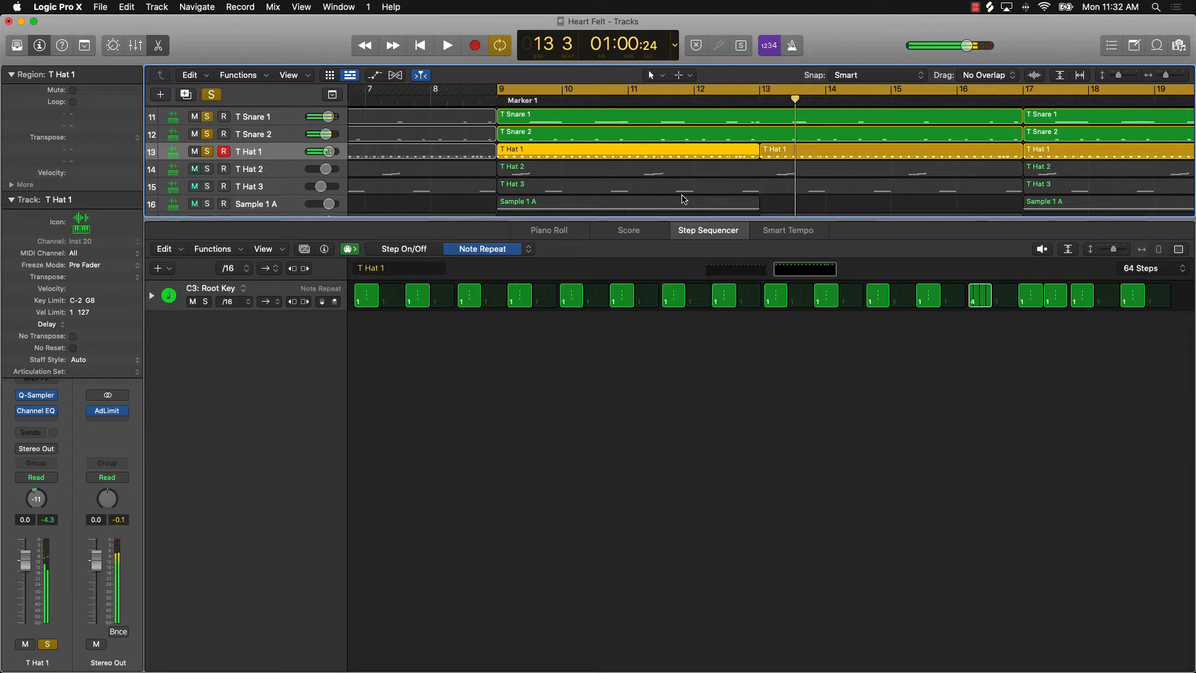
Unsolo and mute T Hat 1, solo T Hat 2, and play its regions from just before bar 9
{"action": "left_click", "coordinate": [207, 151]}
{"action": "left_click", "coordinate": [194, 152]}
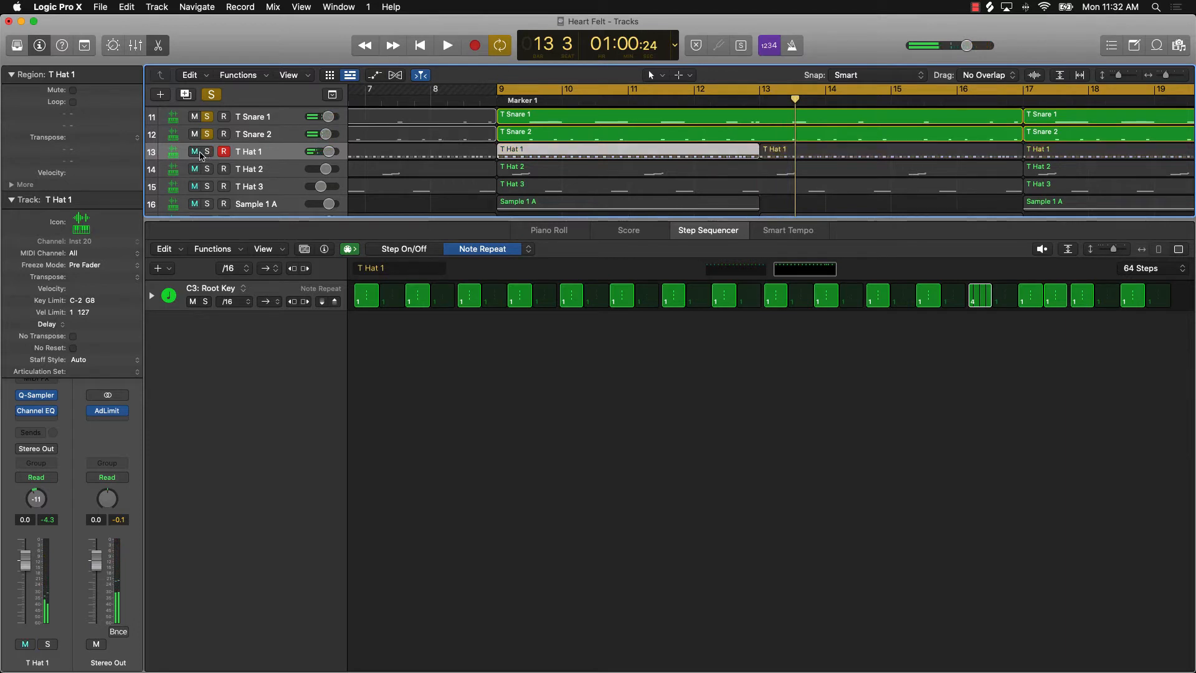
{"action": "left_click", "coordinate": [206, 169]}
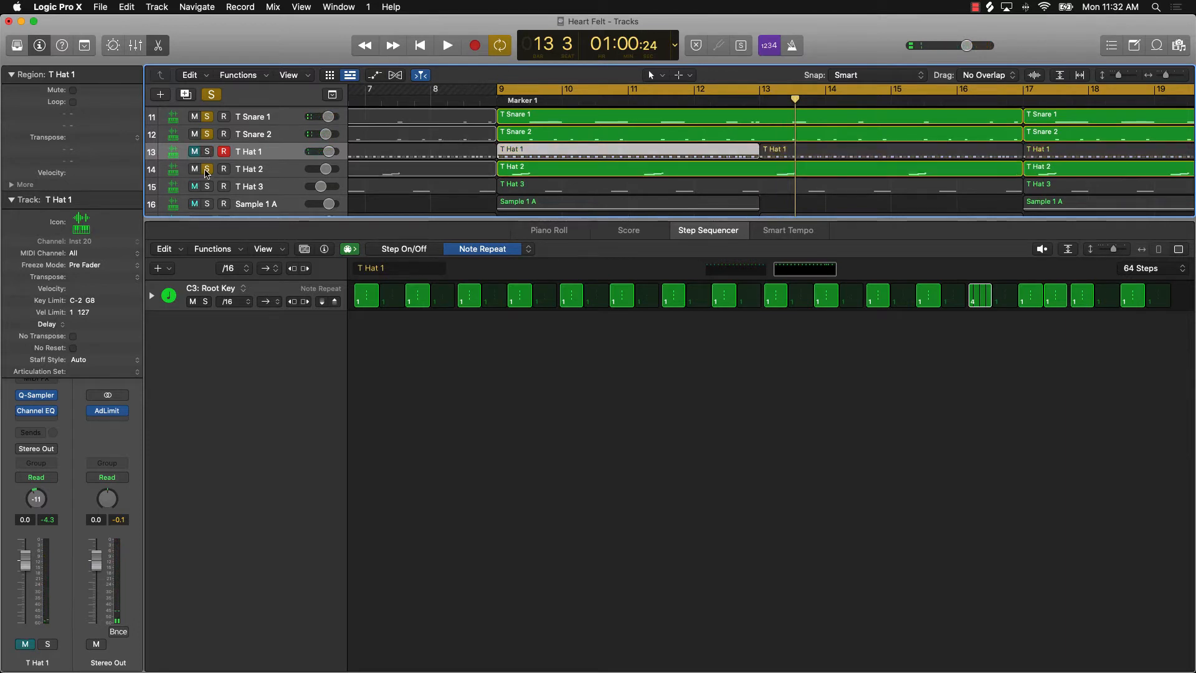
{"action": "left_click", "coordinate": [247, 170]}
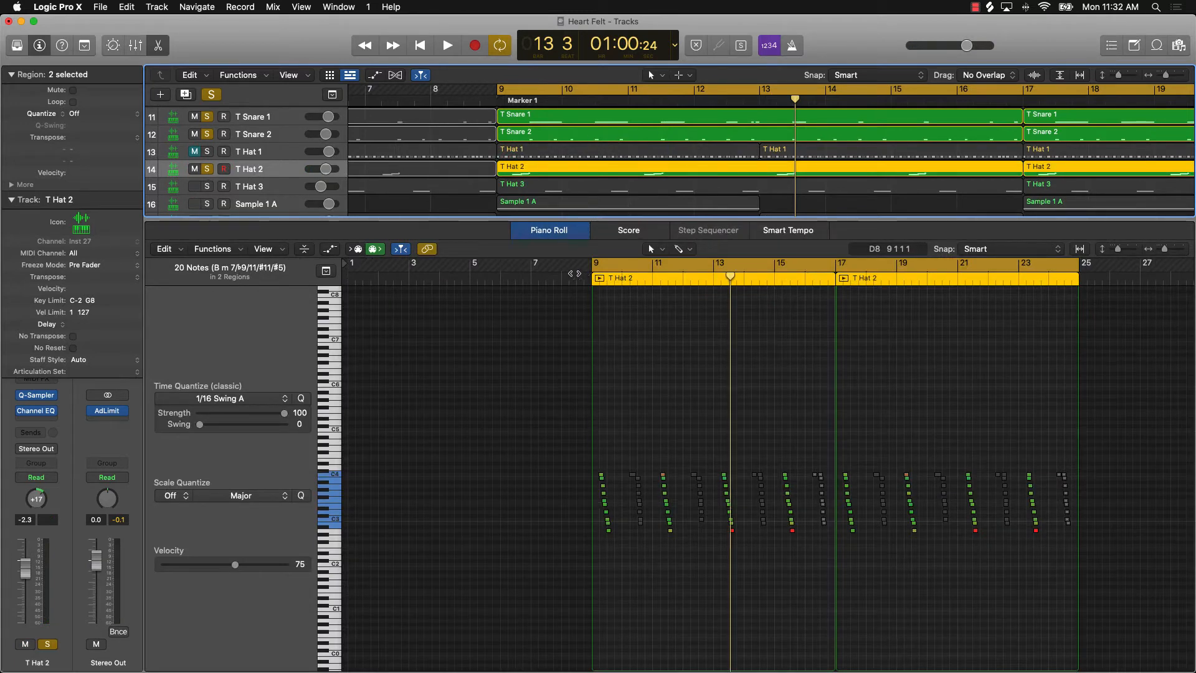
{"action": "left_click", "coordinate": [582, 277]}
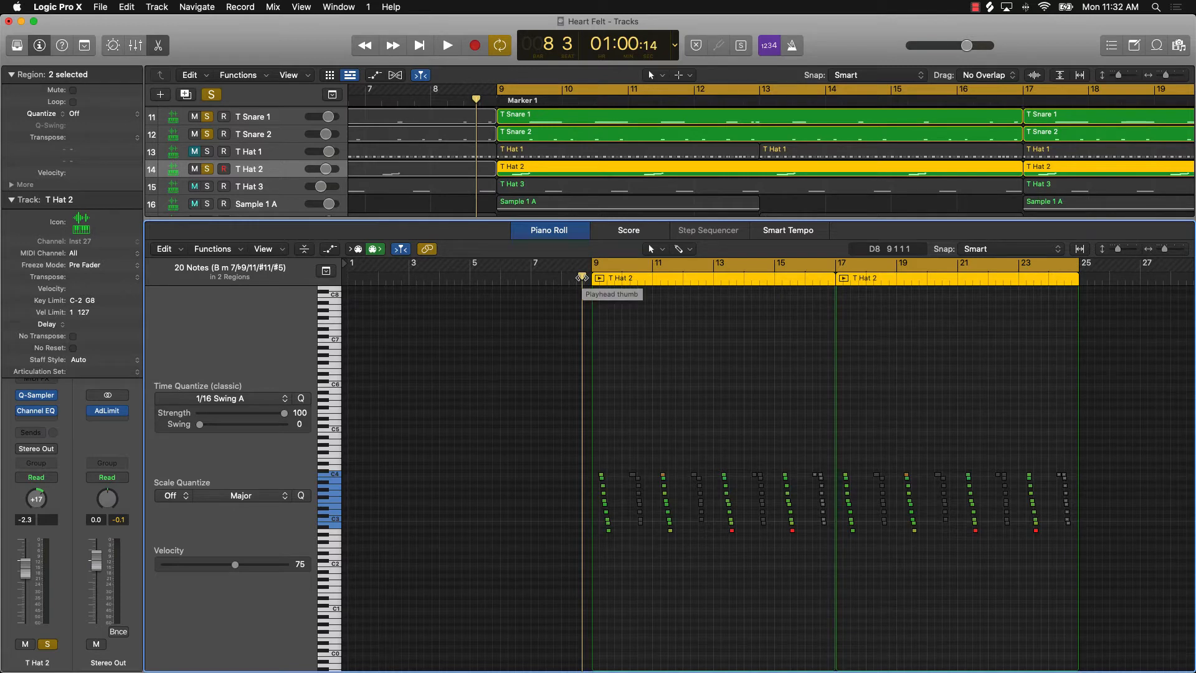
{"action": "key", "text": "space"}
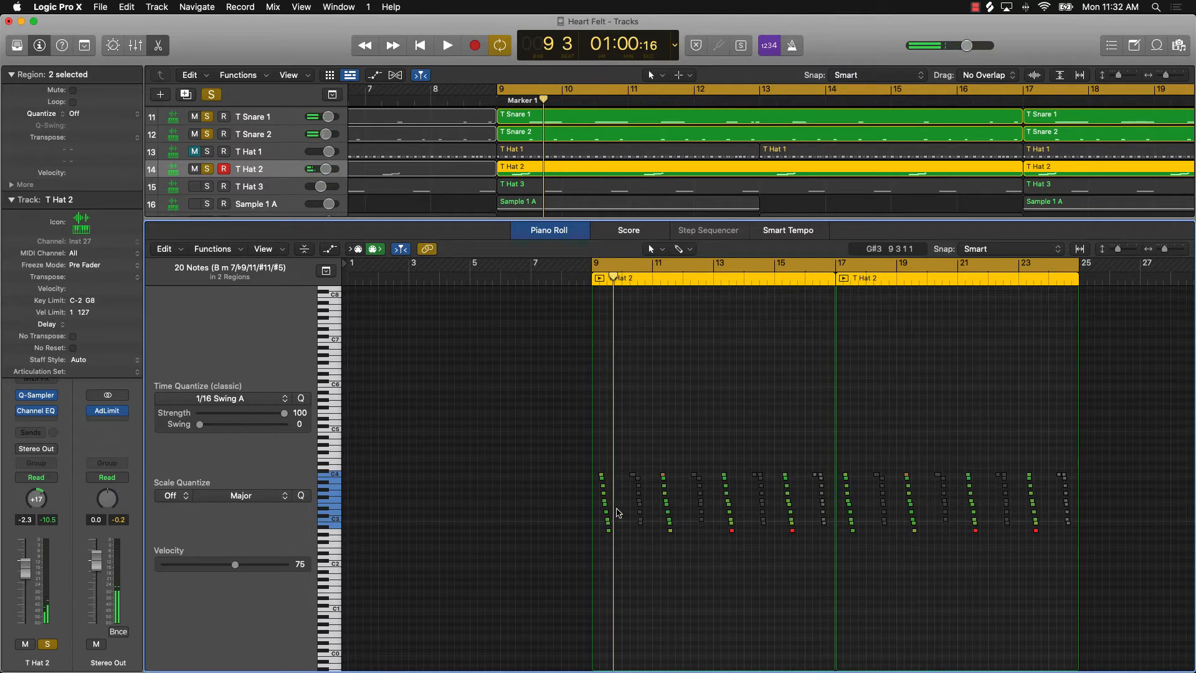
Examine the first T Hat 2 note run in the Piano Roll, audition descending notes in Musical Typing, and close both
{"action": "scroll", "coordinate": [649, 521], "scroll_direction": "up", "scroll_amount": 10}
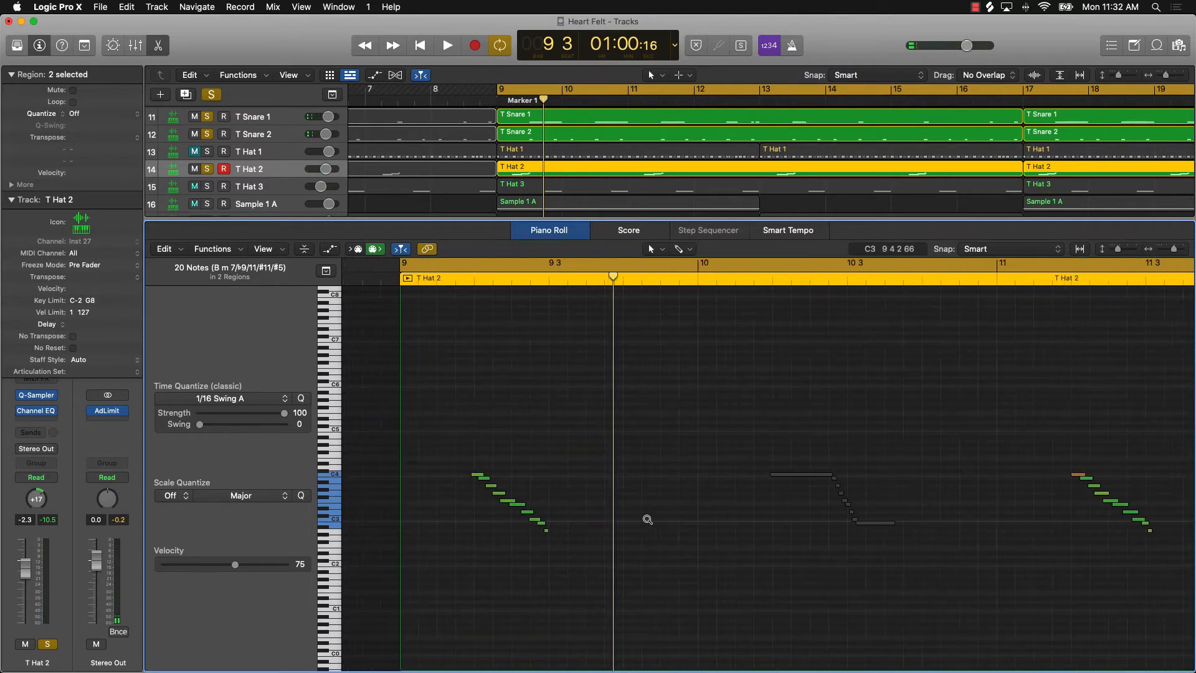
{"action": "scroll", "coordinate": [448, 481], "scroll_direction": "left", "scroll_amount": 3}
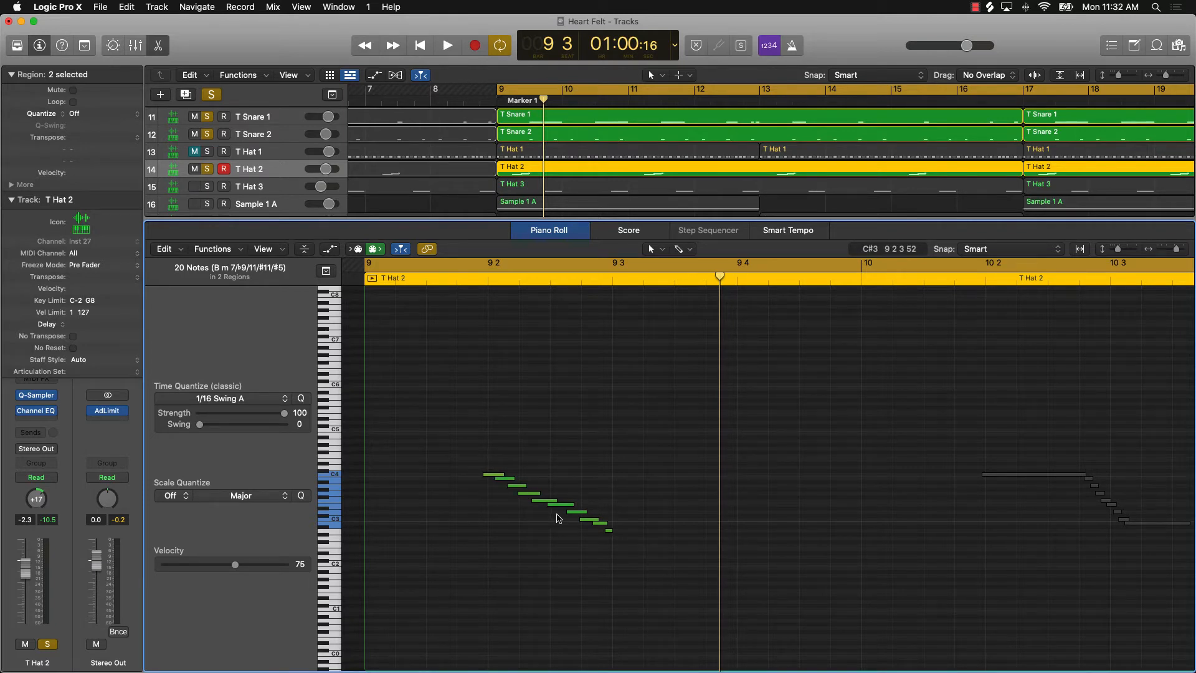
{"action": "key", "text": "super+k"}
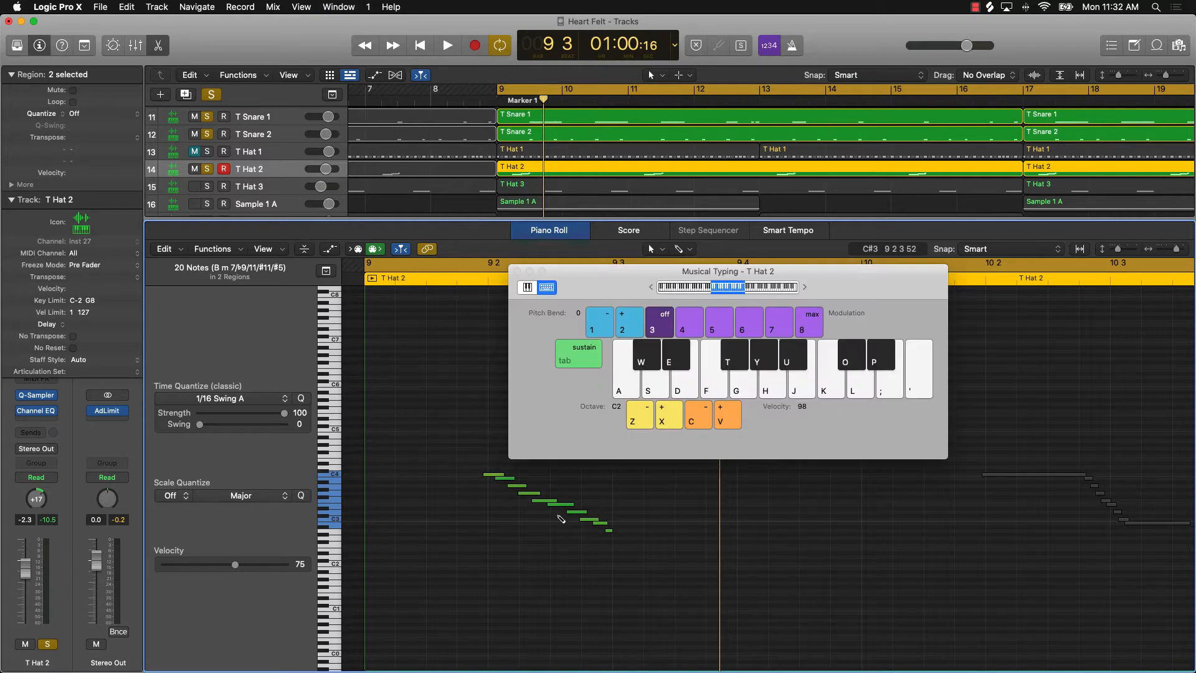
{"action": "left_click_drag", "start_coordinate": [910, 384], "coordinate": [650, 377]}
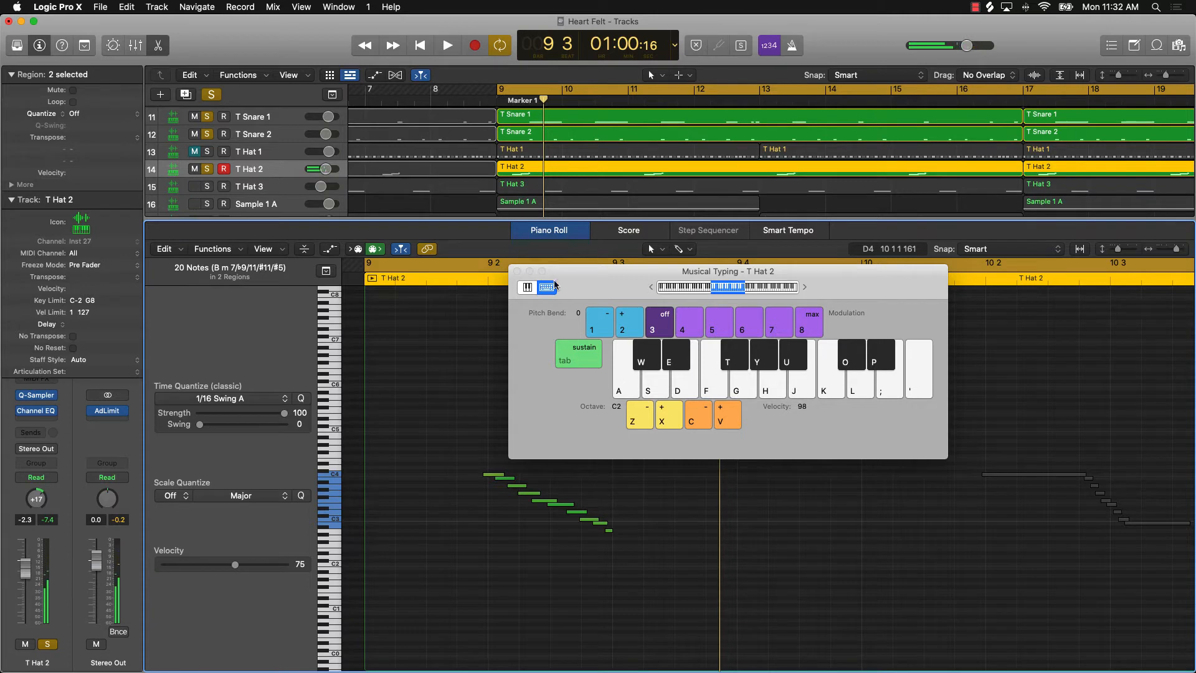
{"action": "left_click", "coordinate": [516, 271]}
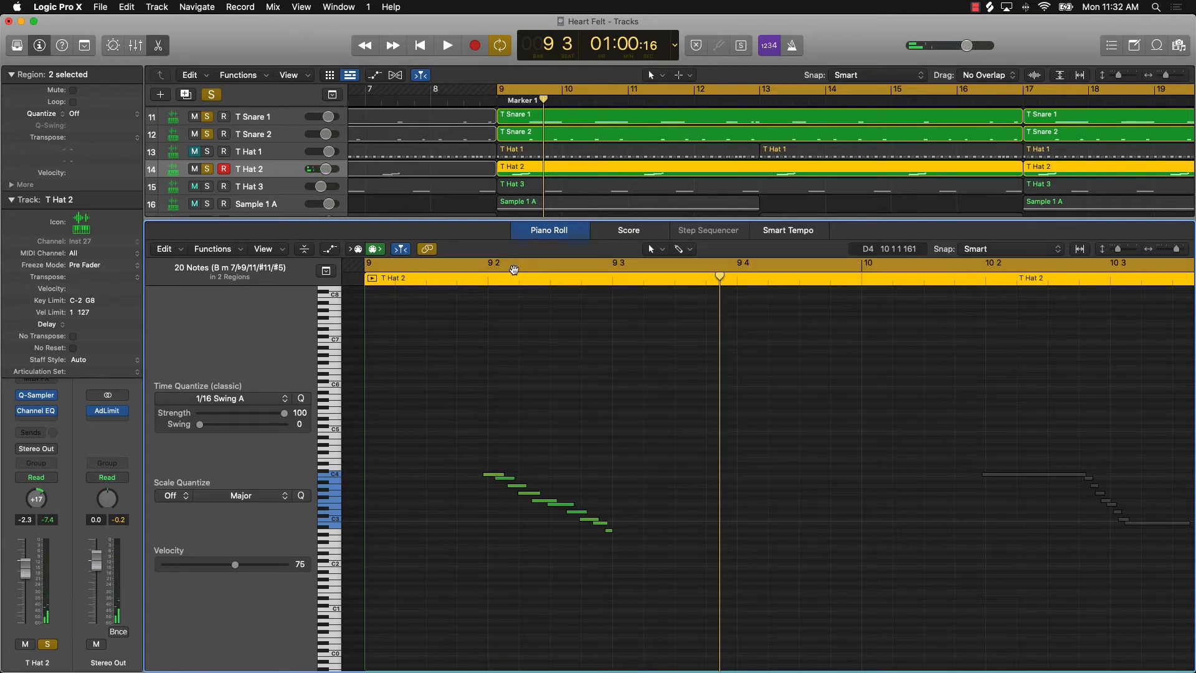
{"action": "key", "text": "a"}
{"action": "key", "text": "a"}
{"action": "key", "text": "p"}
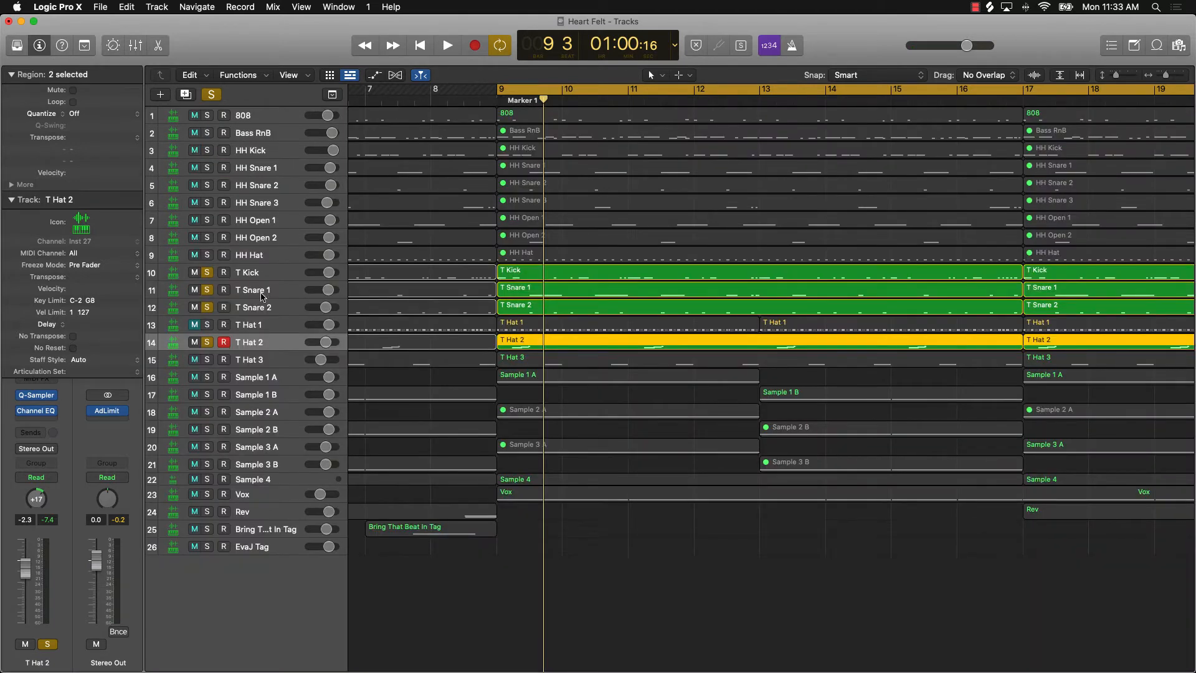
Solo the T Hat 1 and T Hat 3 tracks again
{"action": "left_click", "coordinate": [208, 324]}
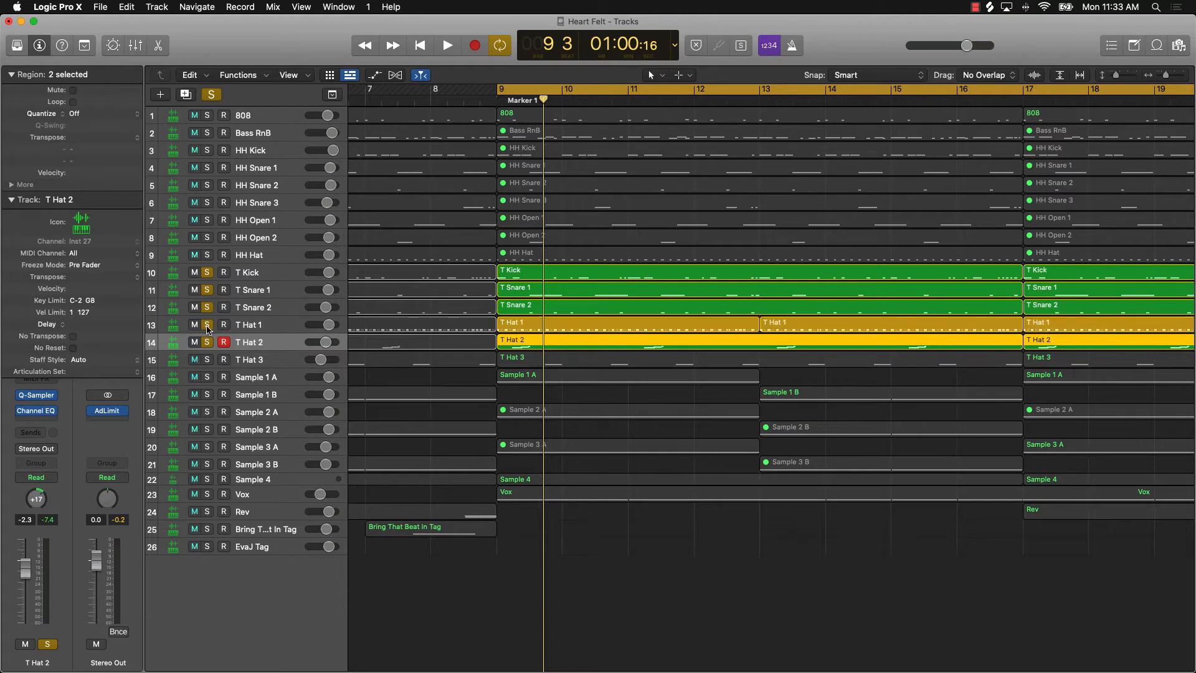
{"action": "left_click", "coordinate": [208, 360]}
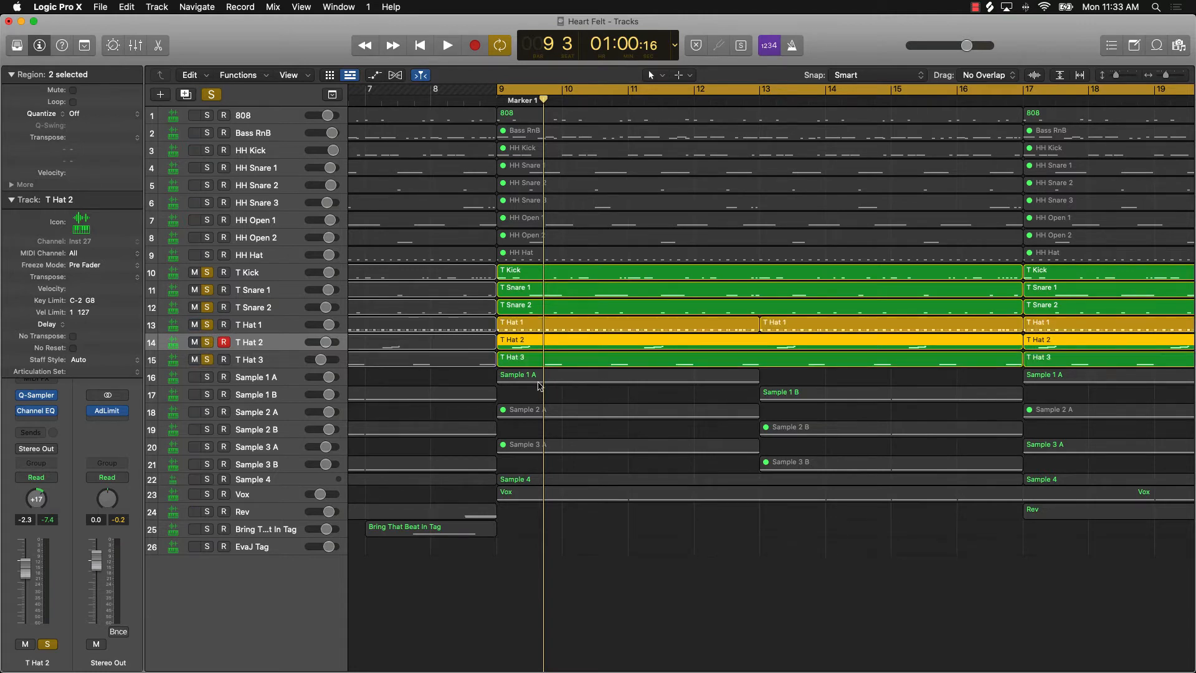
Examine the notes of the T Hat 3 track's regions in the Piano Roll and close the editor
{"action": "left_click", "coordinate": [252, 363]}
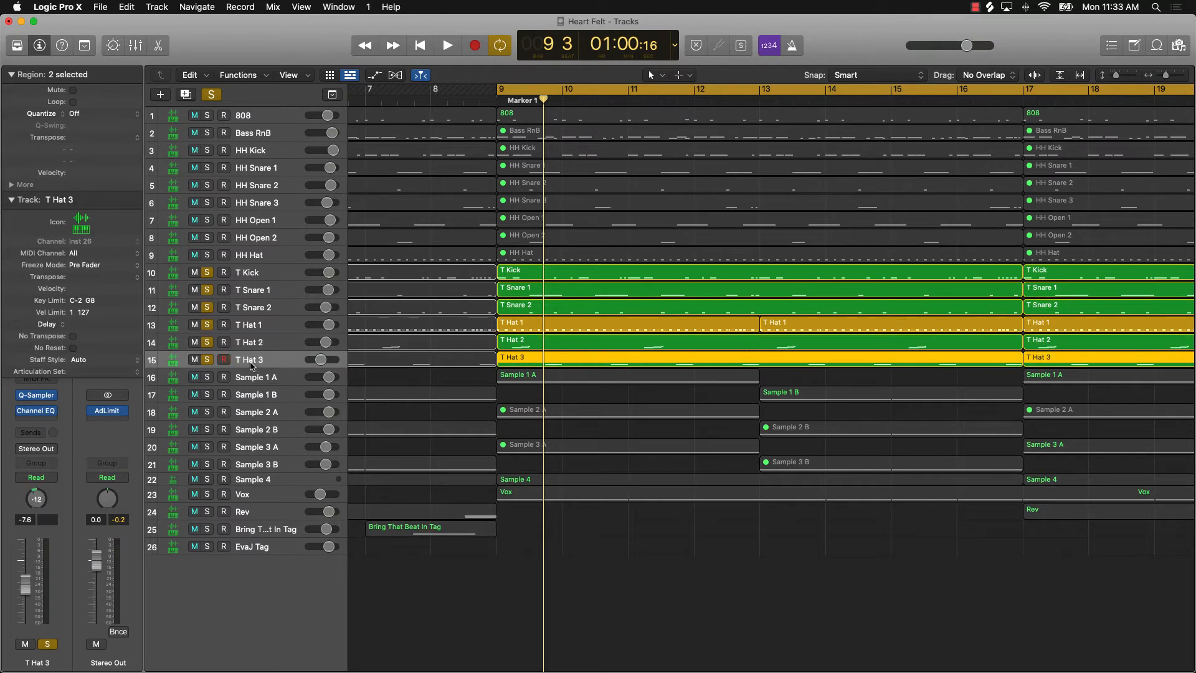
{"action": "key", "text": "p"}
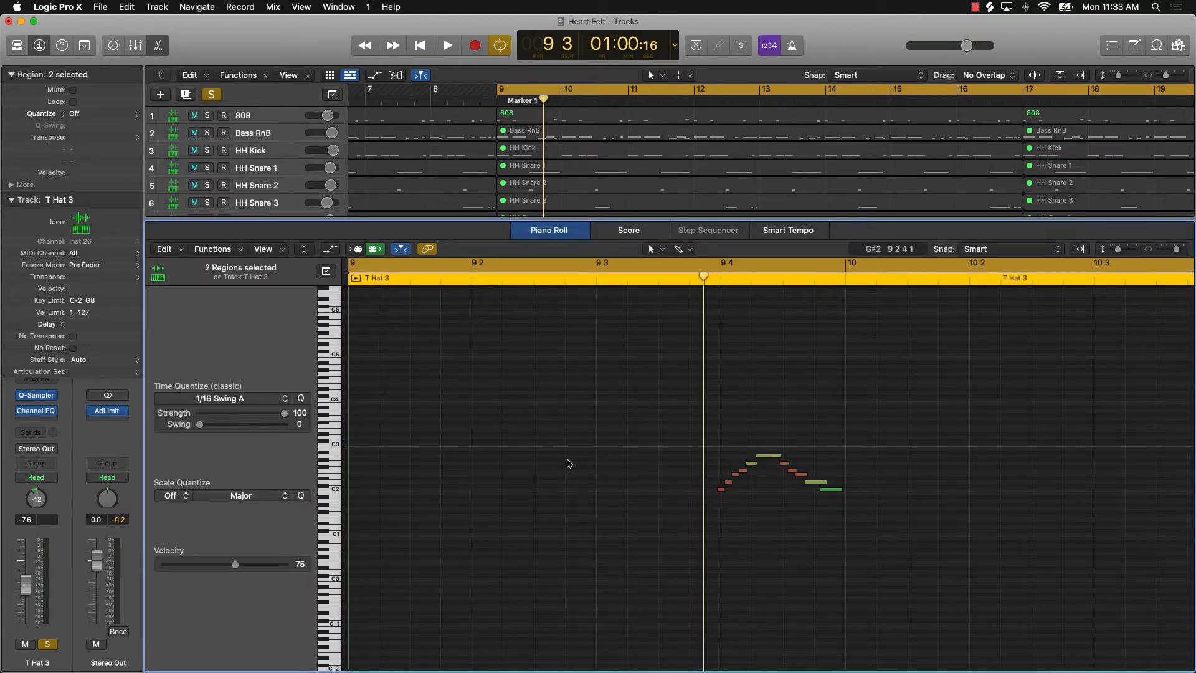
{"action": "key", "text": "p"}
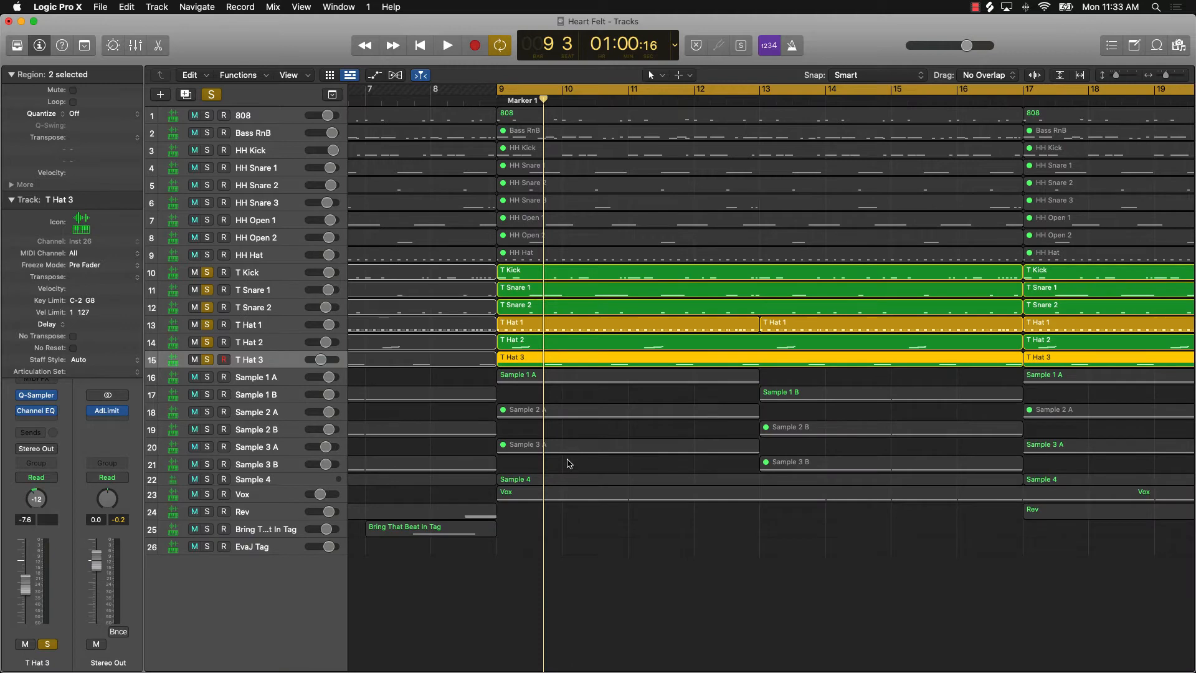
Play the soloed trap drum tracks from bar 9 and clear their solos along with the T Hat 1 mute
{"action": "key", "text": "space"}
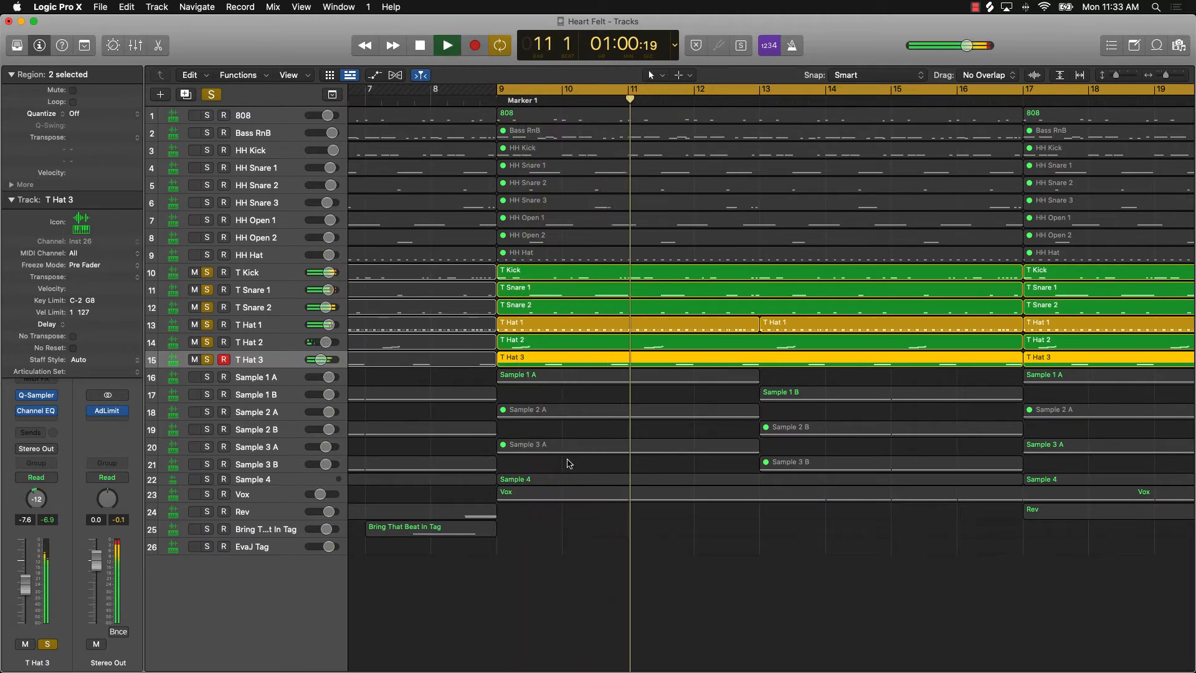
{"action": "key", "text": "space"}
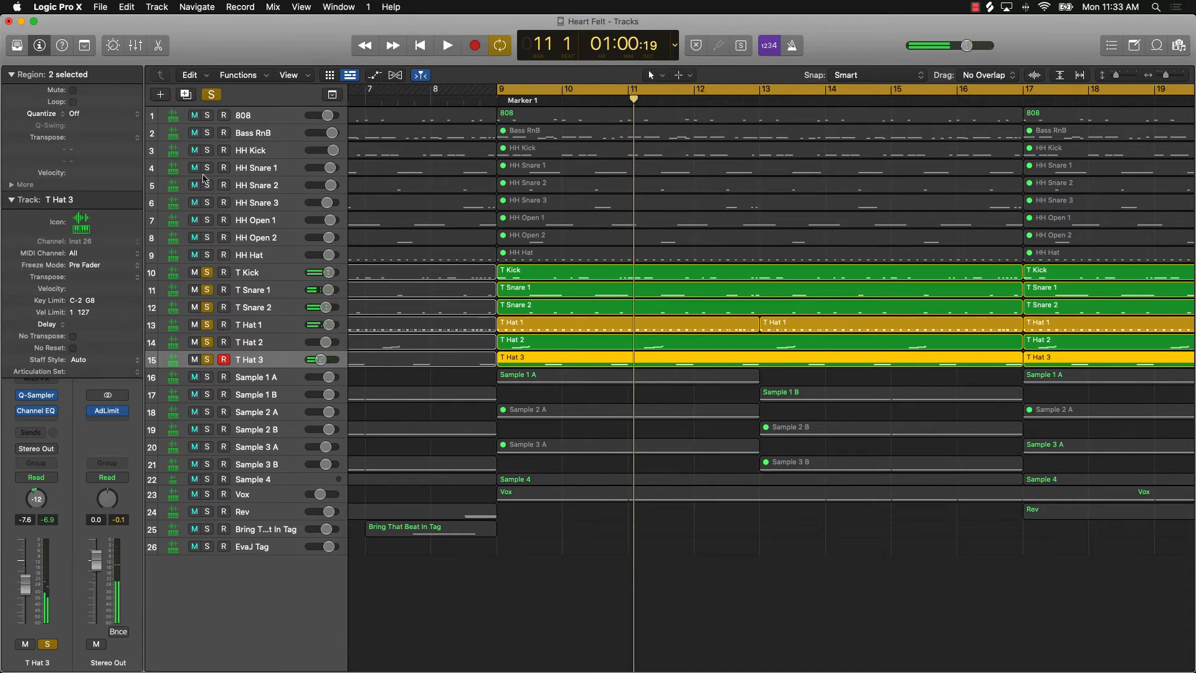
{"action": "left_click_drag", "start_coordinate": [206, 277], "coordinate": [206, 360]}
{"action": "left_click", "coordinate": [195, 325]}
Set the cycle range to bars 33 to 41 and solo the HH Kick through HH Open 2 tracks
{"action": "scroll", "coordinate": [685, 193], "scroll_direction": "right", "scroll_amount": 15}
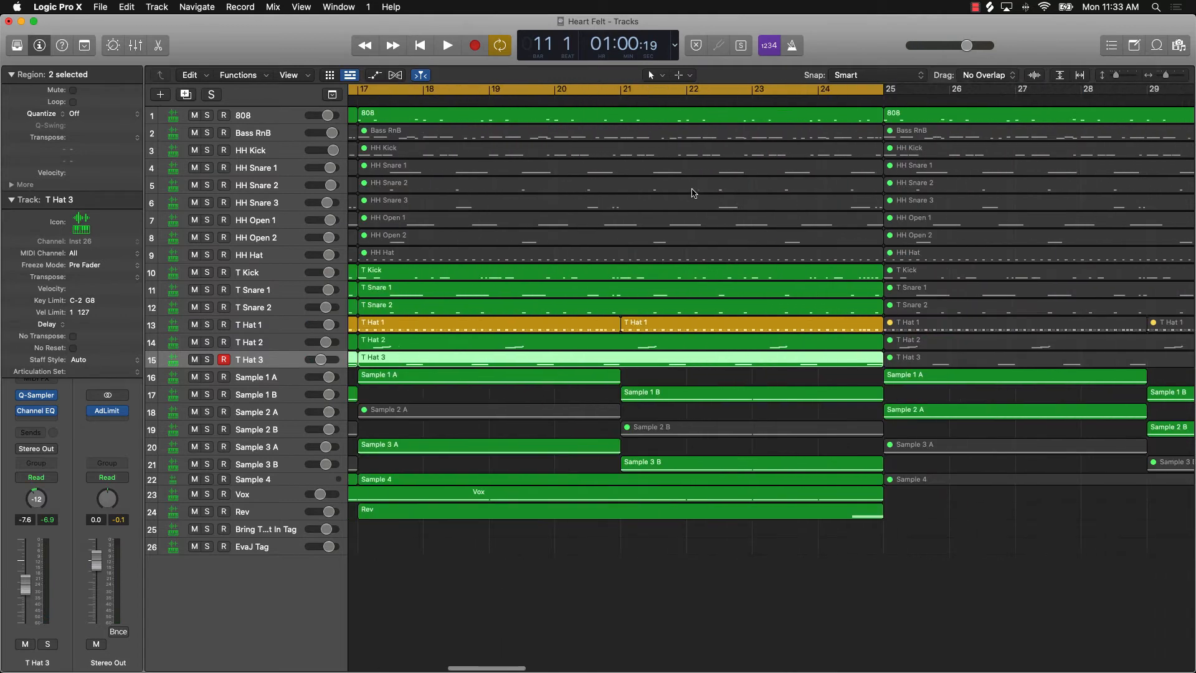
{"action": "scroll", "coordinate": [690, 191], "scroll_direction": "right", "scroll_amount": 5}
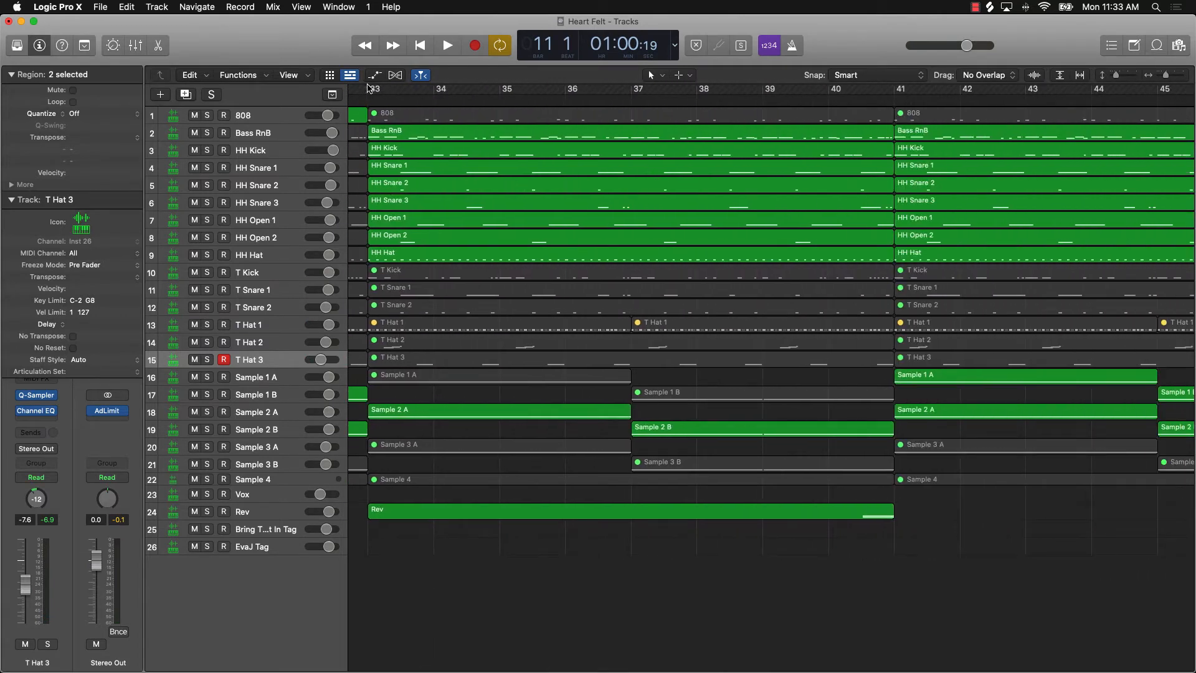
{"action": "left_click_drag", "start_coordinate": [369, 92], "coordinate": [886, 114]}
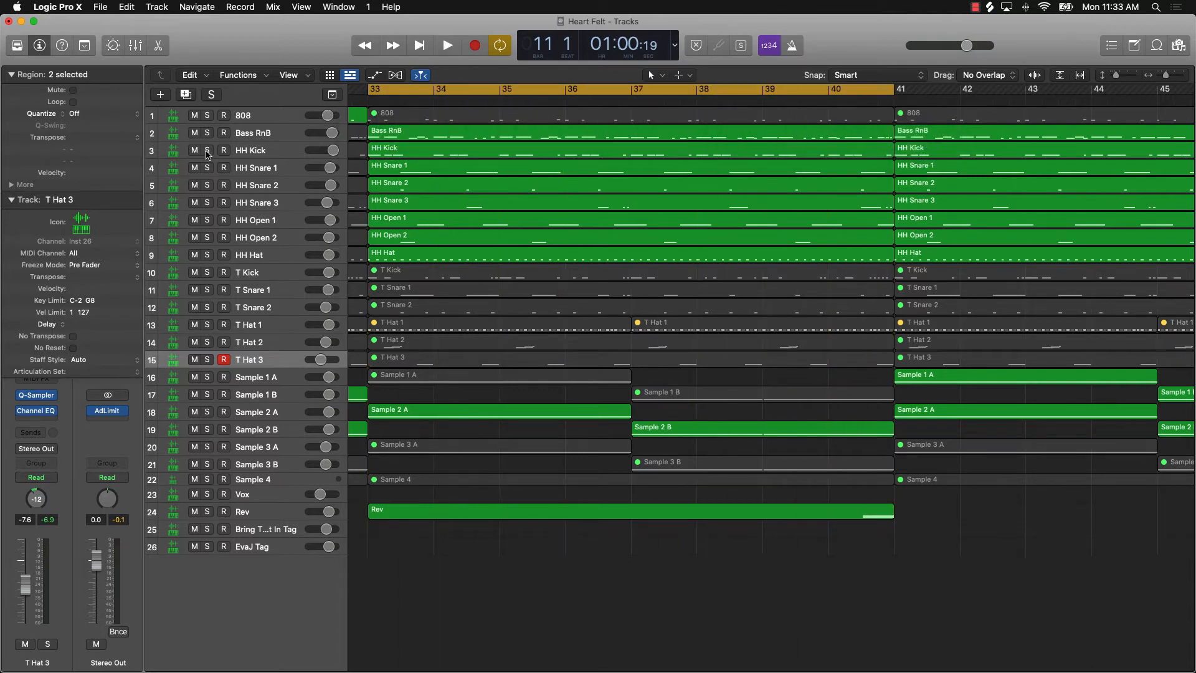
{"action": "left_click_drag", "start_coordinate": [207, 152], "coordinate": [213, 237]}
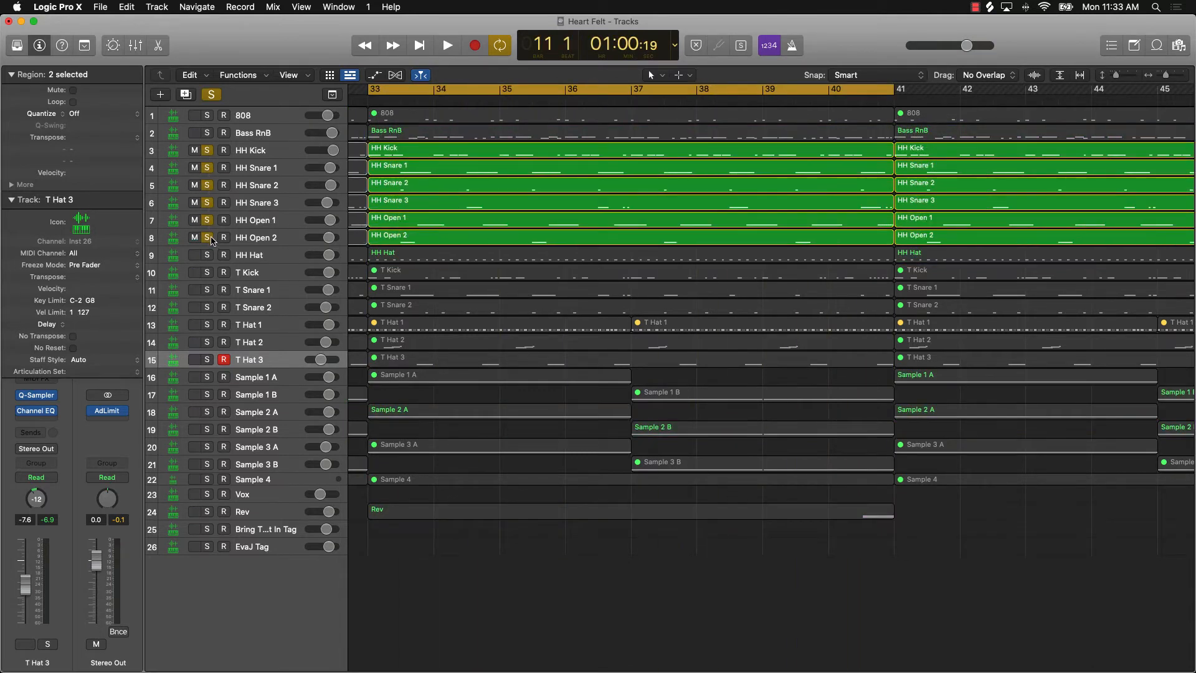
Play the soloed HH drum tracks from bar 33 and add HH Hat to the solo during playback
{"action": "key", "text": "space"}
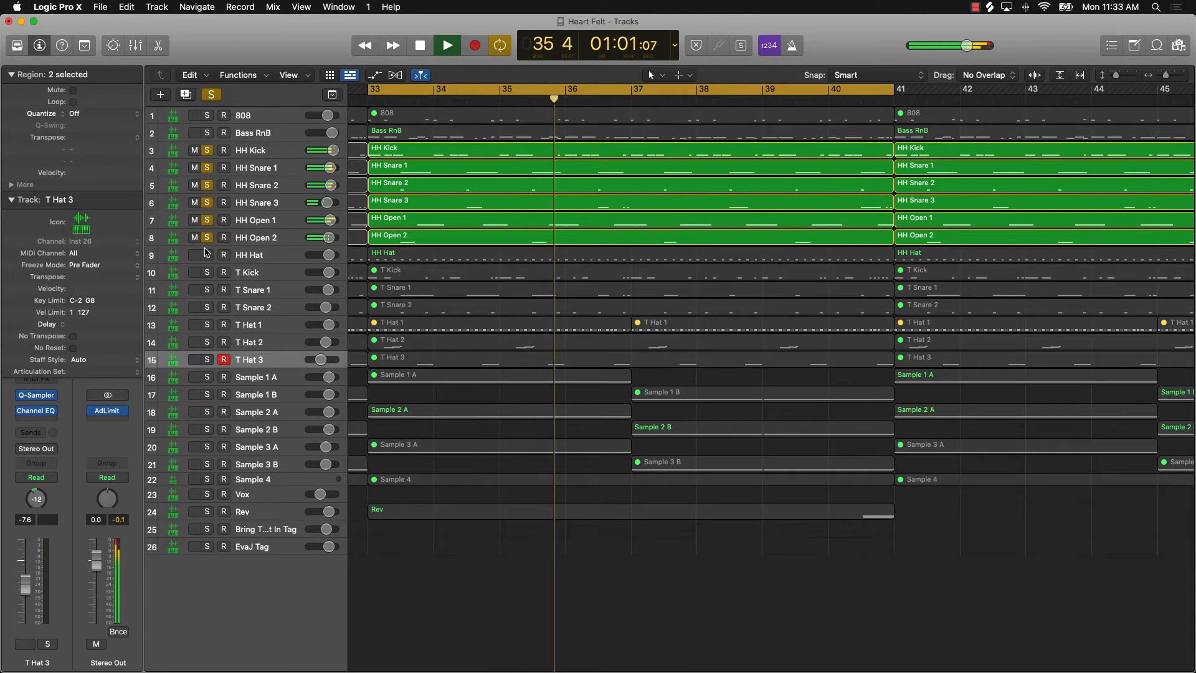
{"action": "left_click", "coordinate": [207, 256]}
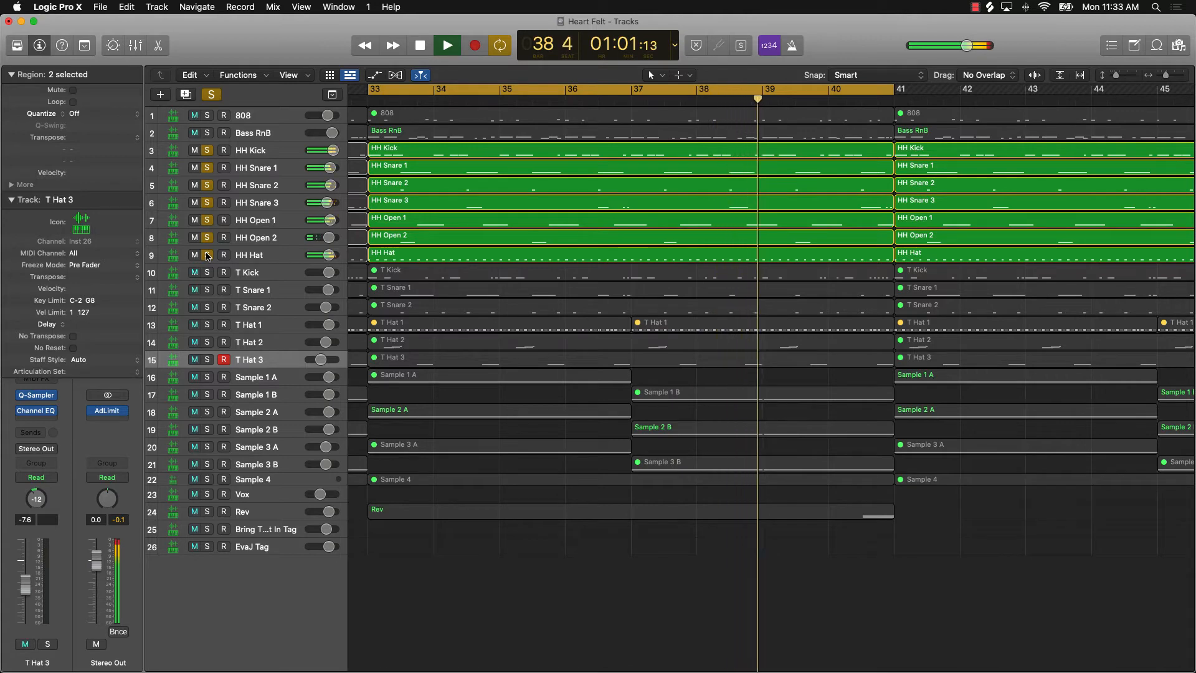
{"action": "key", "text": "space"}
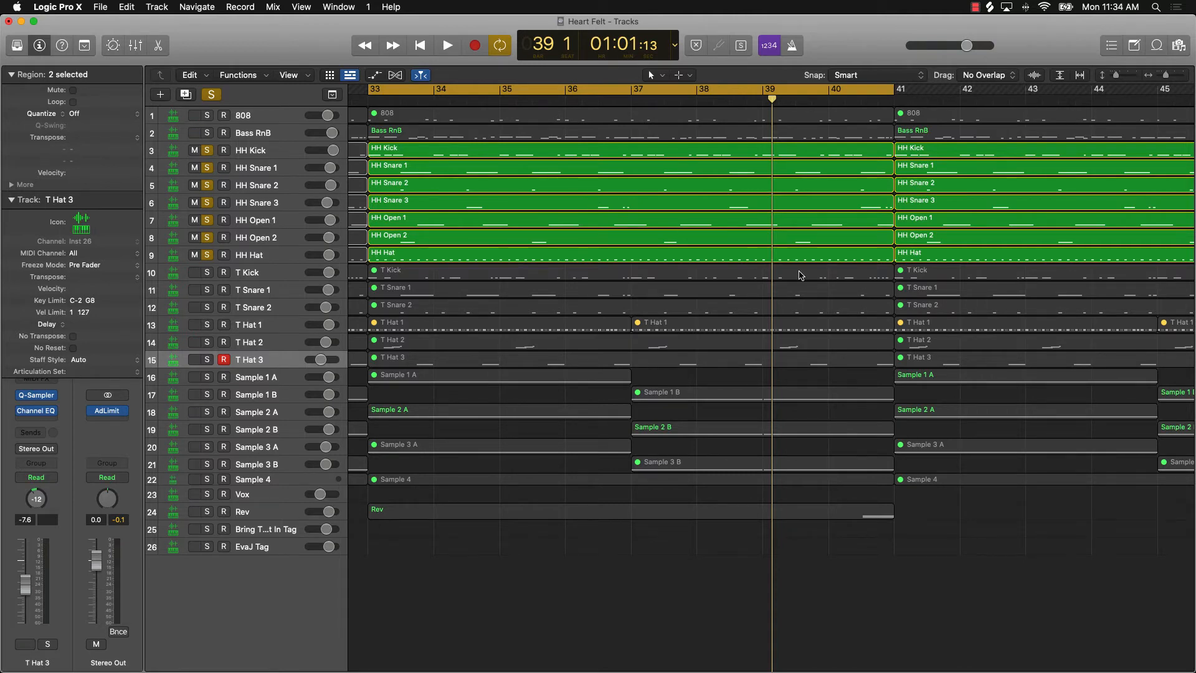
Turn off the cycle range over bars 33 to 41 and clear all track solos
{"action": "key", "text": "super+Left"}
{"action": "key", "text": "super+Left"}
{"action": "key", "text": "super+Left"}
{"action": "key", "text": "super+Left"}
{"action": "key", "text": "super+Left"}
{"action": "key", "text": "super+Left"}
{"action": "key", "text": "super+Left"}
{"action": "key", "text": "super+Left"}
{"action": "scroll", "coordinate": [801, 275], "scroll_direction": "right", "scroll_amount": 3}
{"action": "key", "text": "super+Left"}
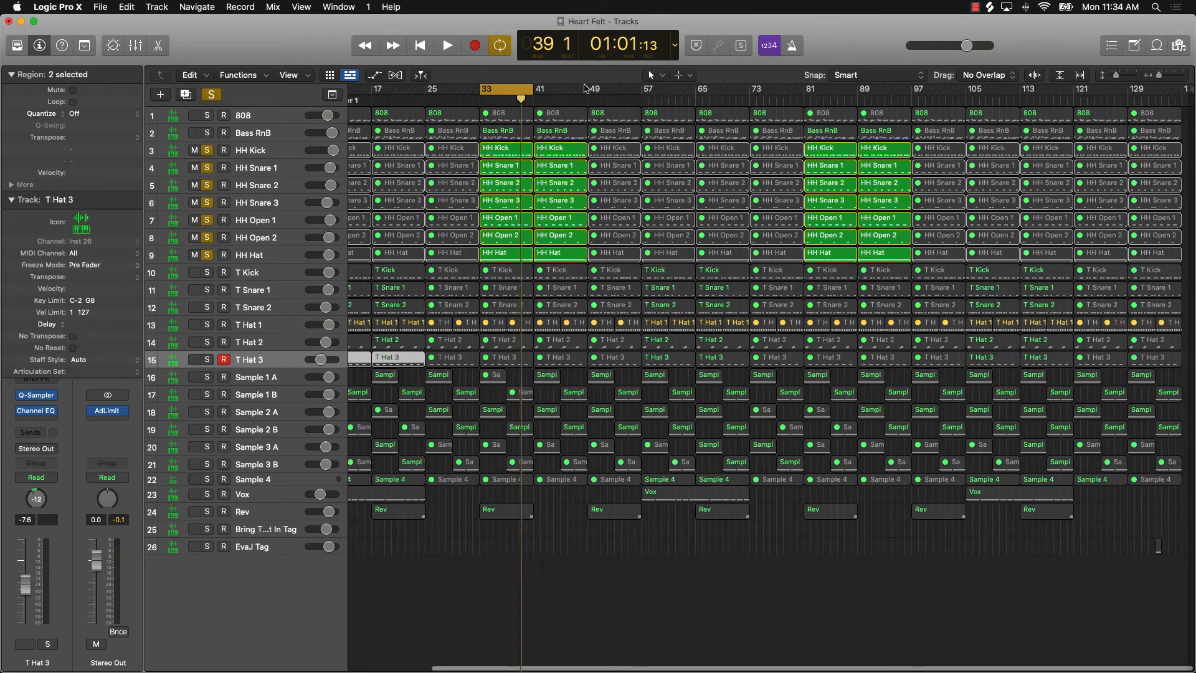
{"action": "left_click", "coordinate": [503, 89]}
{"action": "left_click", "coordinate": [212, 94]}
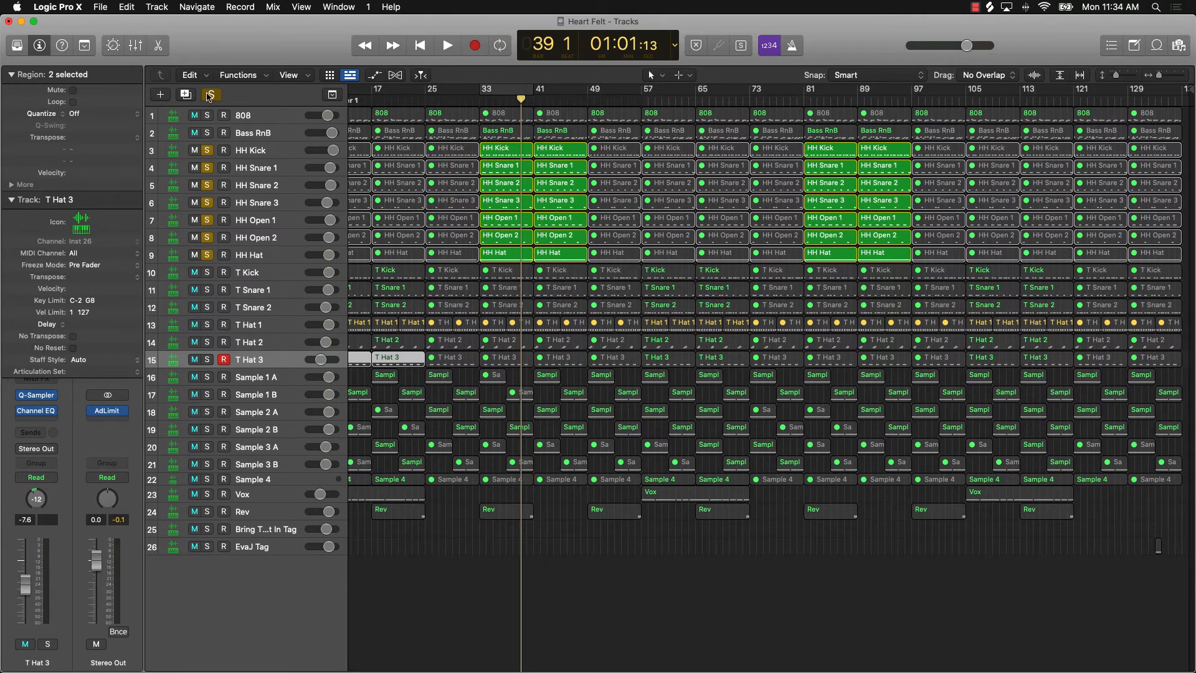
Select the Sample 1 A track and open its Remix FX plug-in, placing the window clear of the track headers
{"action": "scroll", "coordinate": [492, 280], "scroll_direction": "left", "scroll_amount": 2}
{"action": "scroll", "coordinate": [492, 280], "scroll_direction": "left", "scroll_amount": 4}
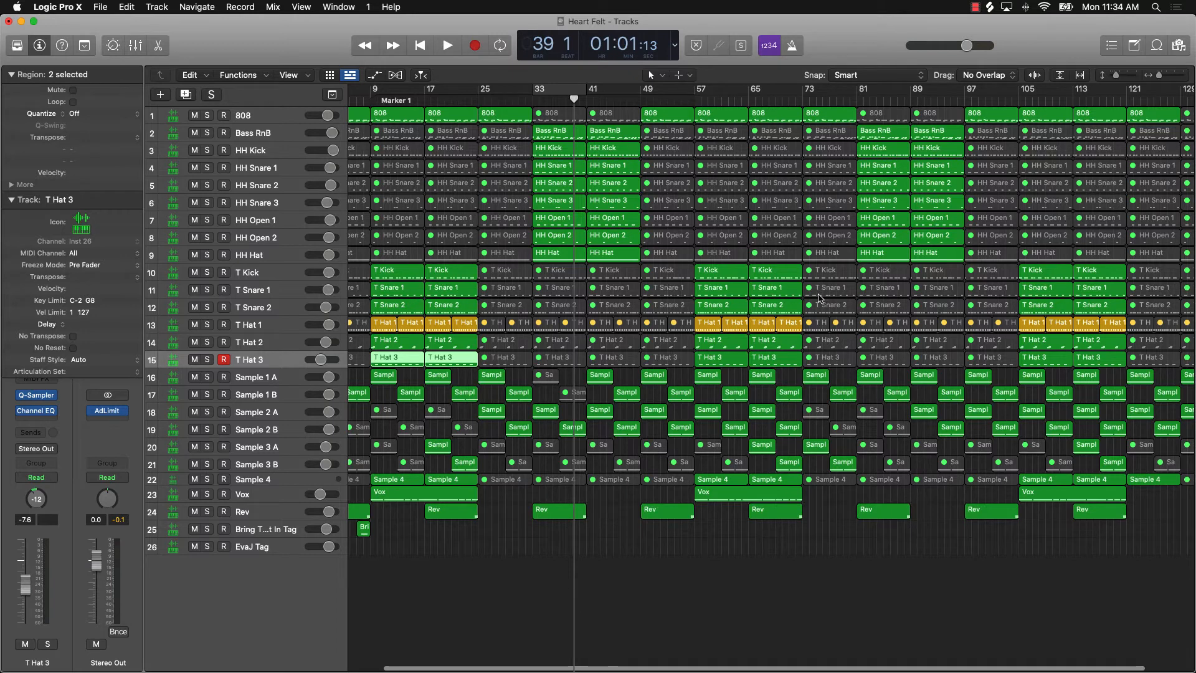
{"action": "scroll", "coordinate": [538, 433], "scroll_direction": "left", "scroll_amount": 4}
{"action": "scroll", "coordinate": [537, 434], "scroll_direction": "left", "scroll_amount": 1}
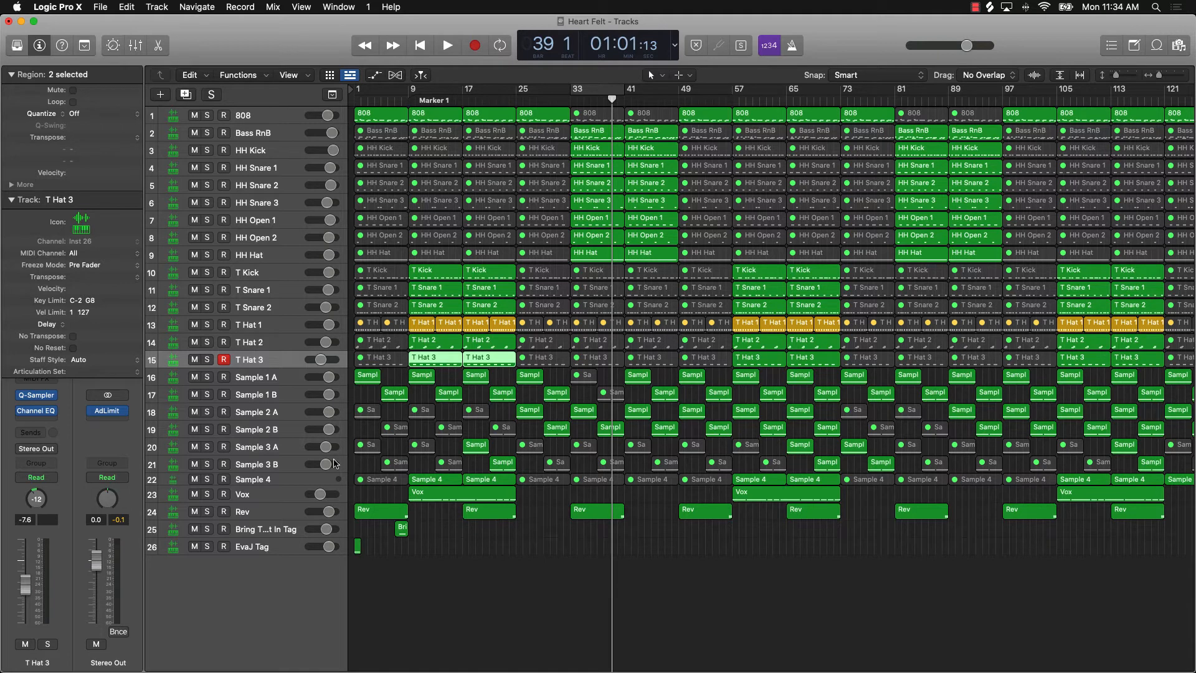
{"action": "left_click", "coordinate": [256, 382]}
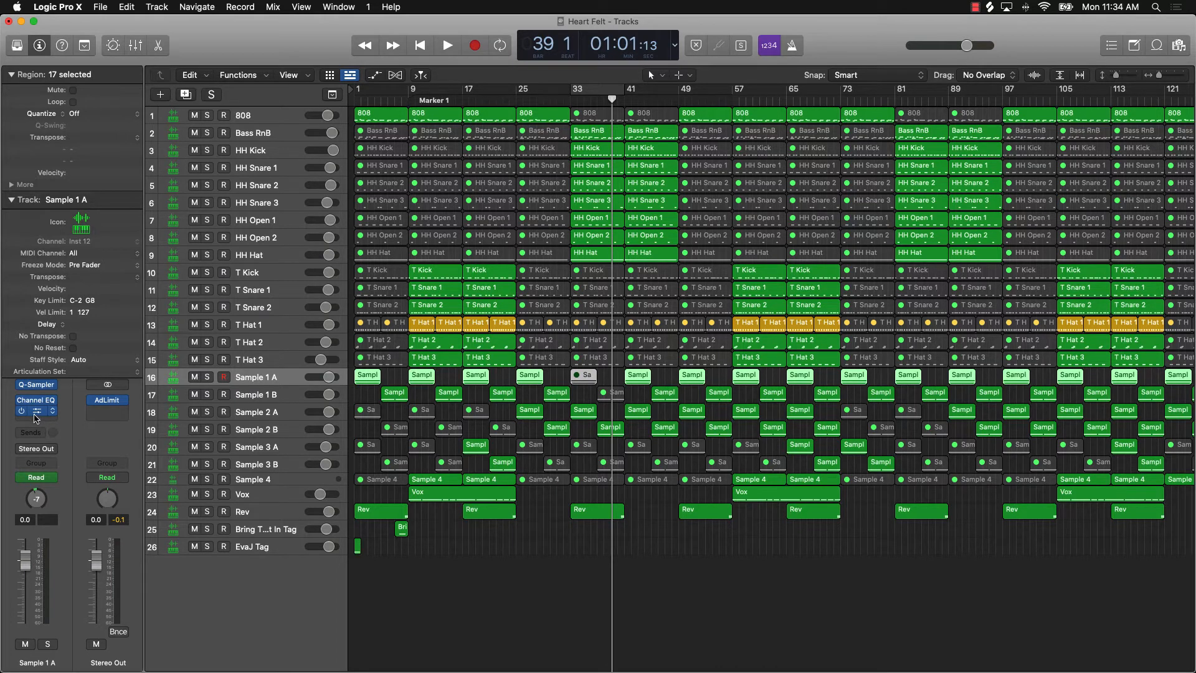
{"action": "left_click", "coordinate": [36, 416]}
{"action": "left_click_drag", "start_coordinate": [712, 198], "coordinate": [1030, 111]}
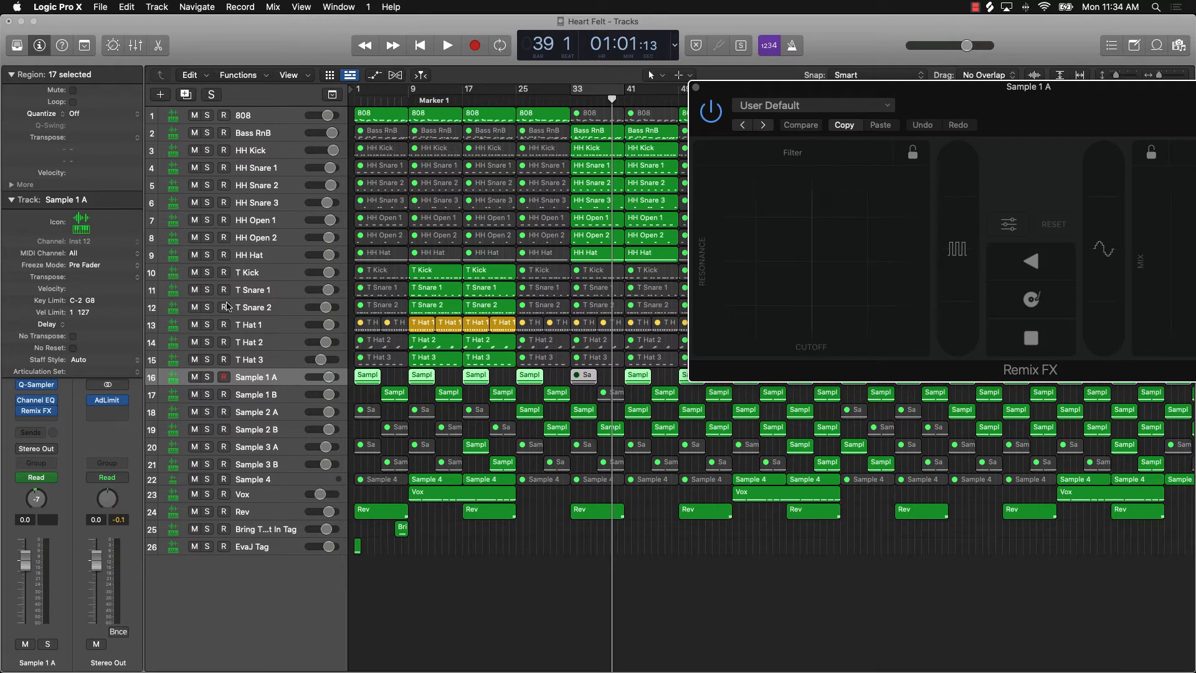
Show the automation curves on all tracks and fit the arrangement's full length in view
{"action": "key", "text": "a"}
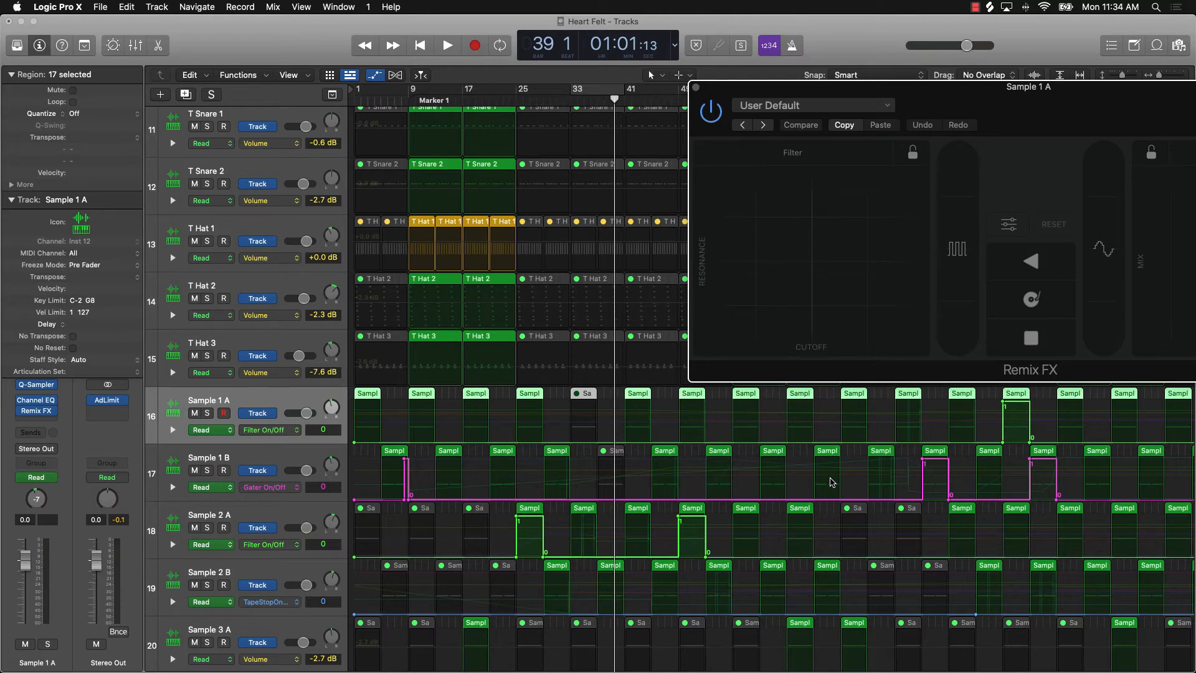
{"action": "key", "text": "super+Right"}
{"action": "key", "text": "super+Left"}
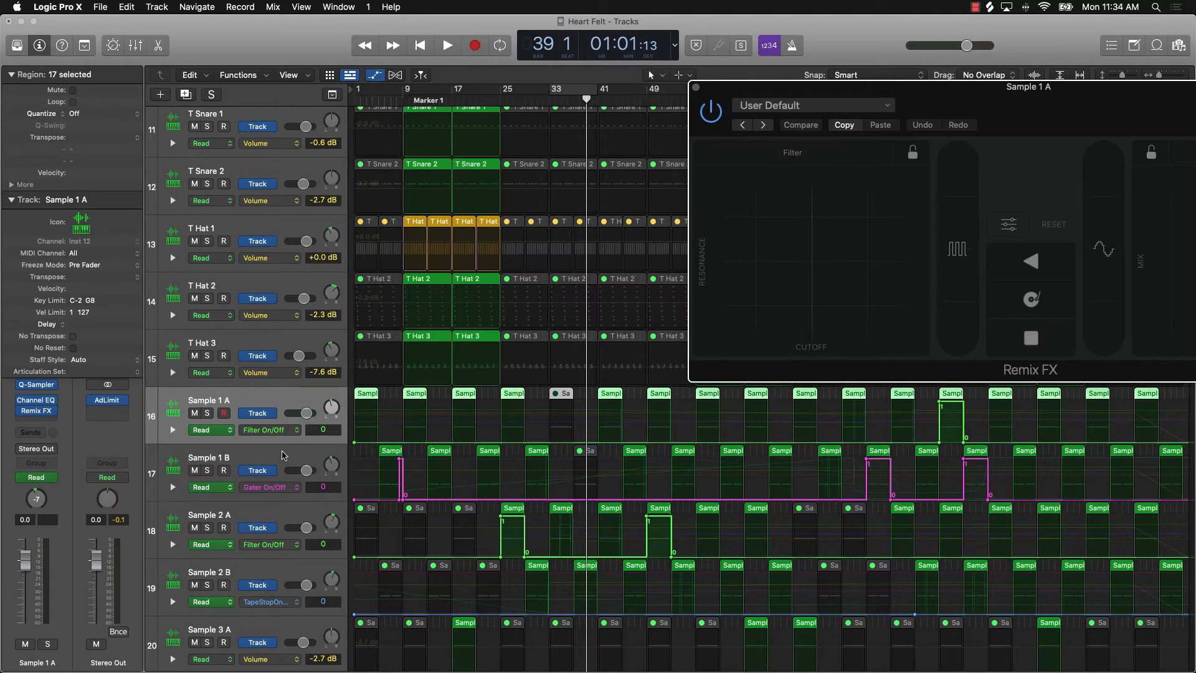
Replace Sample 1 A's plug-in window with Sample 1 B's Remix FX, set the playhead to bar 1, and try the Repeater pad
{"action": "left_click", "coordinate": [283, 454]}
{"action": "left_click", "coordinate": [696, 87]}
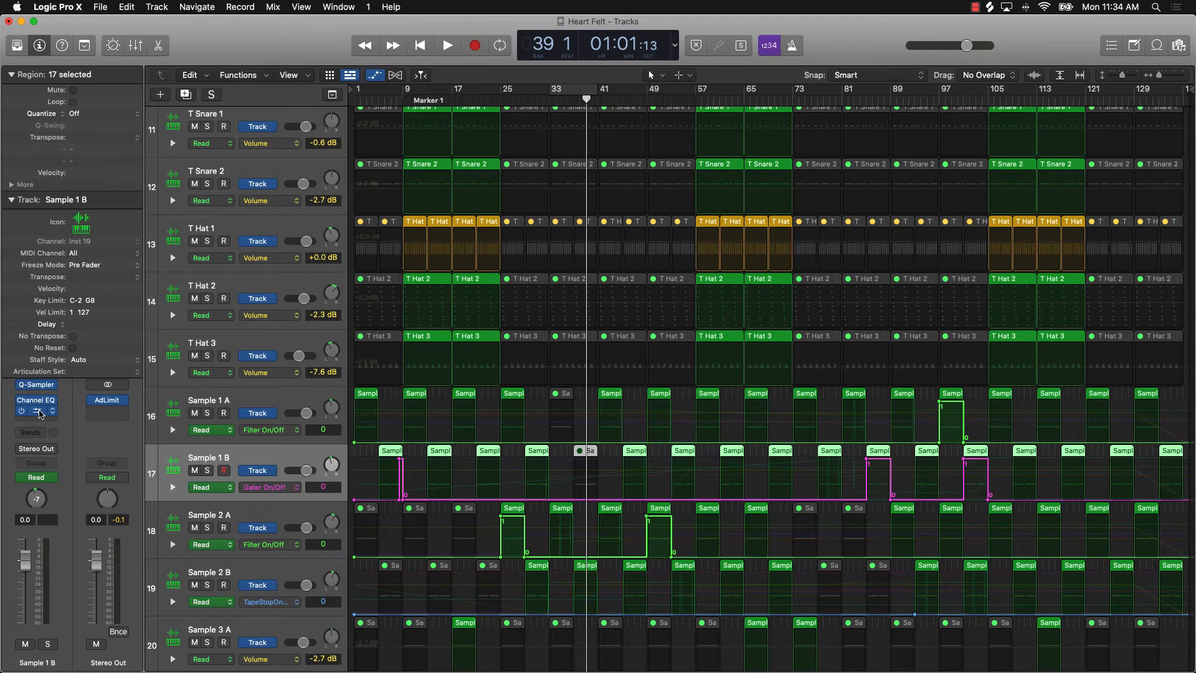
{"action": "left_click", "coordinate": [40, 411]}
{"action": "left_click_drag", "start_coordinate": [756, 196], "coordinate": [974, 121]}
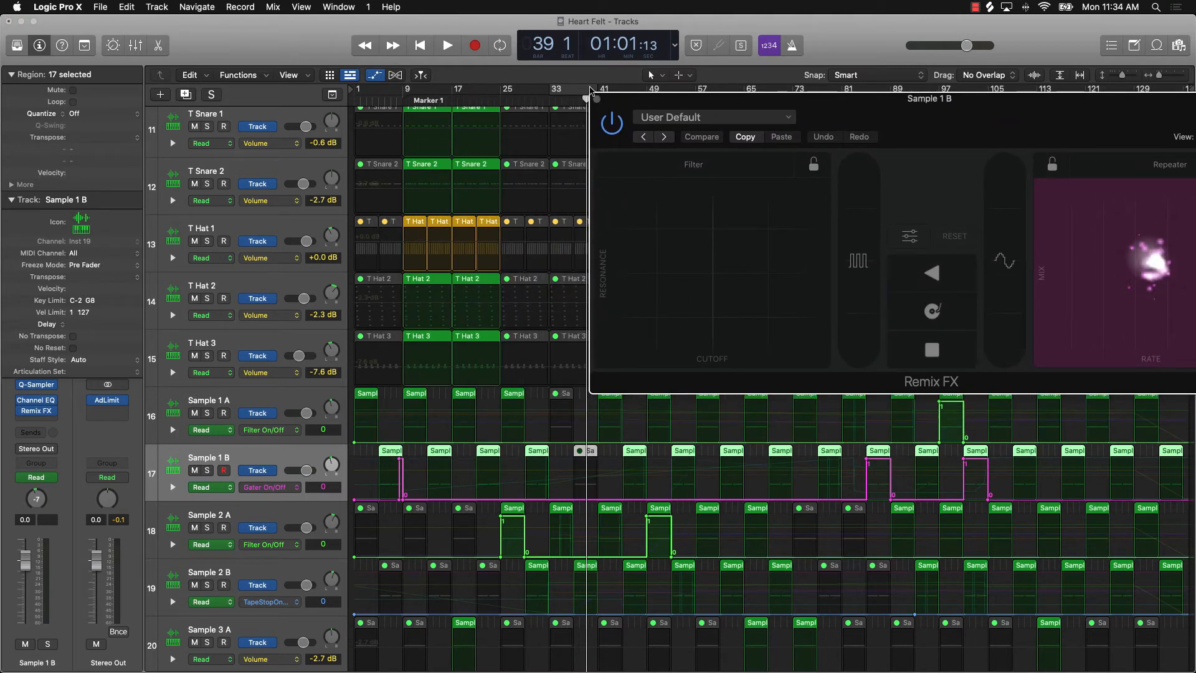
{"action": "left_click_drag", "start_coordinate": [612, 107], "coordinate": [353, 101]}
{"action": "left_click_drag", "start_coordinate": [913, 117], "coordinate": [528, 105]}
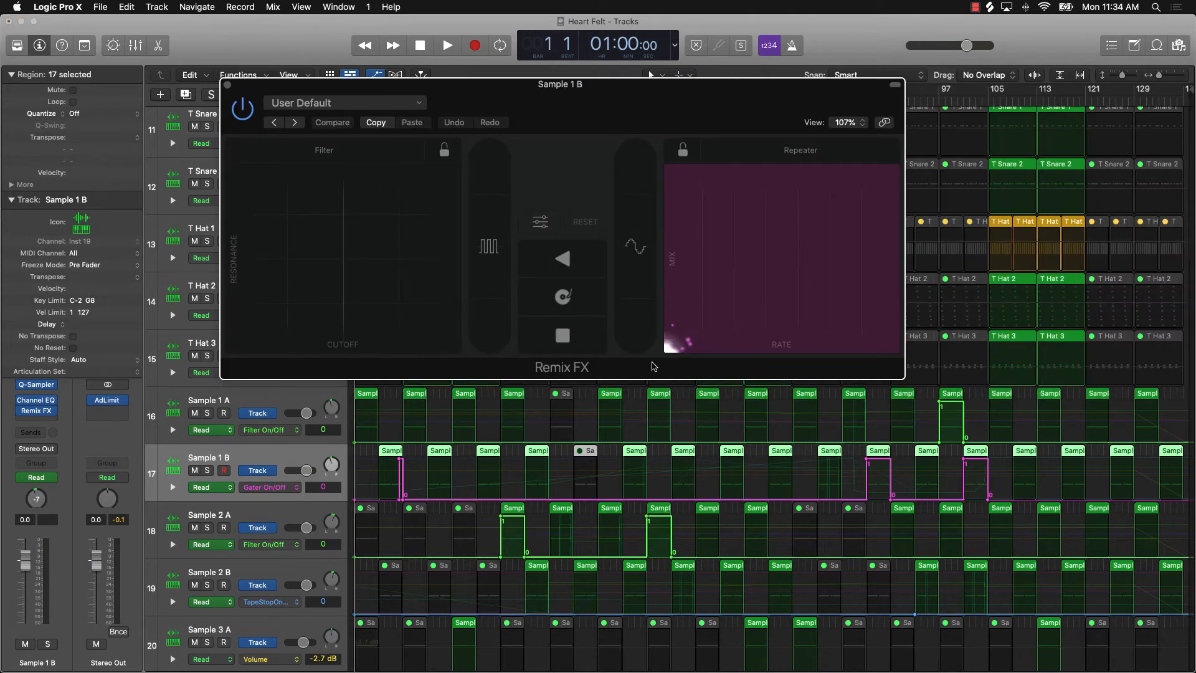
{"action": "left_click", "coordinate": [693, 333]}
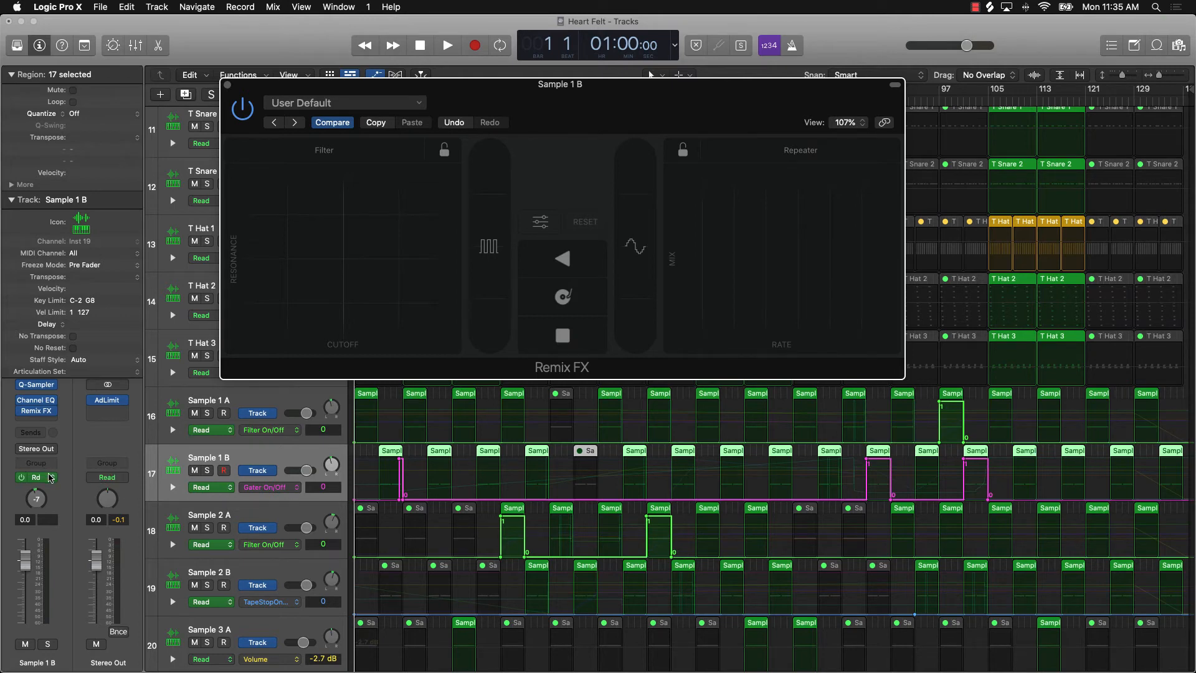
Set Sample 1 B's automation mode to Latch and return it to Read
{"action": "left_click", "coordinate": [52, 478]}
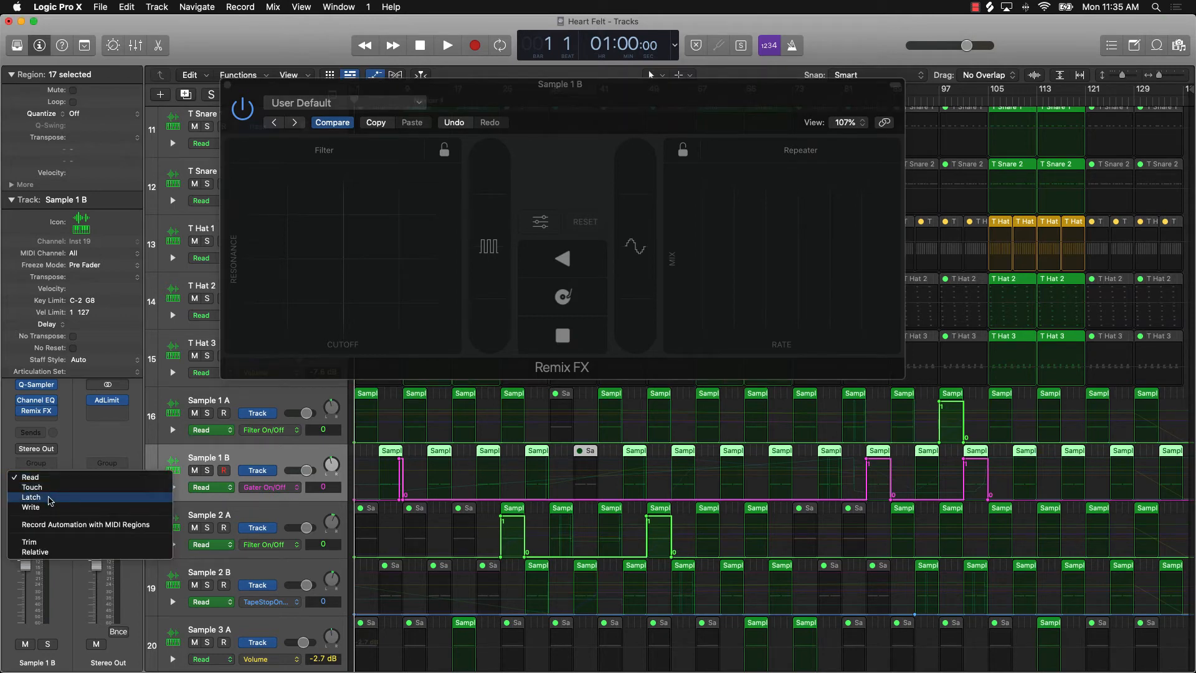
{"action": "left_click", "coordinate": [54, 497]}
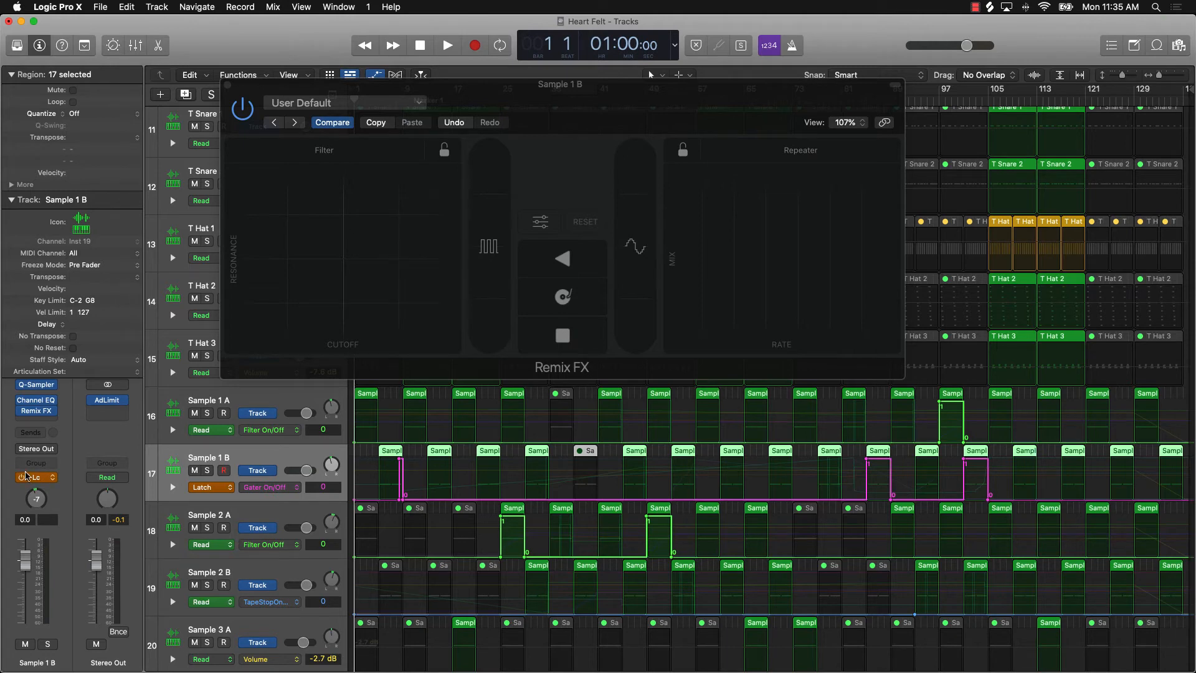
{"action": "left_click", "coordinate": [49, 482]}
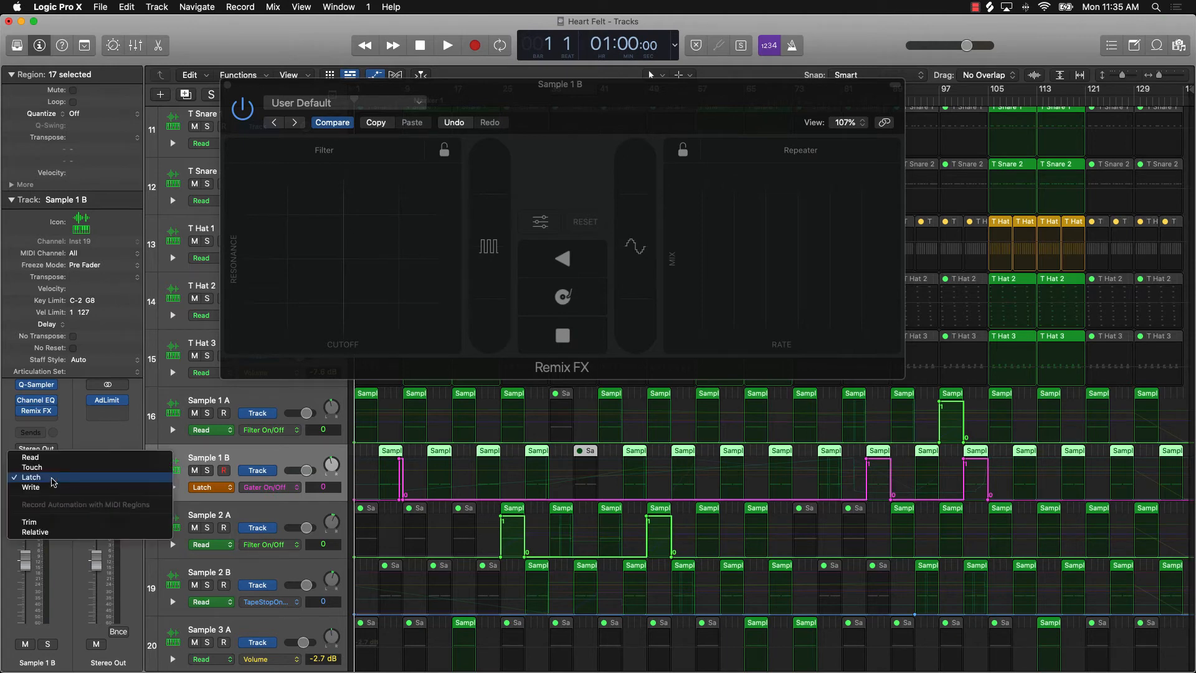
{"action": "left_click", "coordinate": [77, 462]}
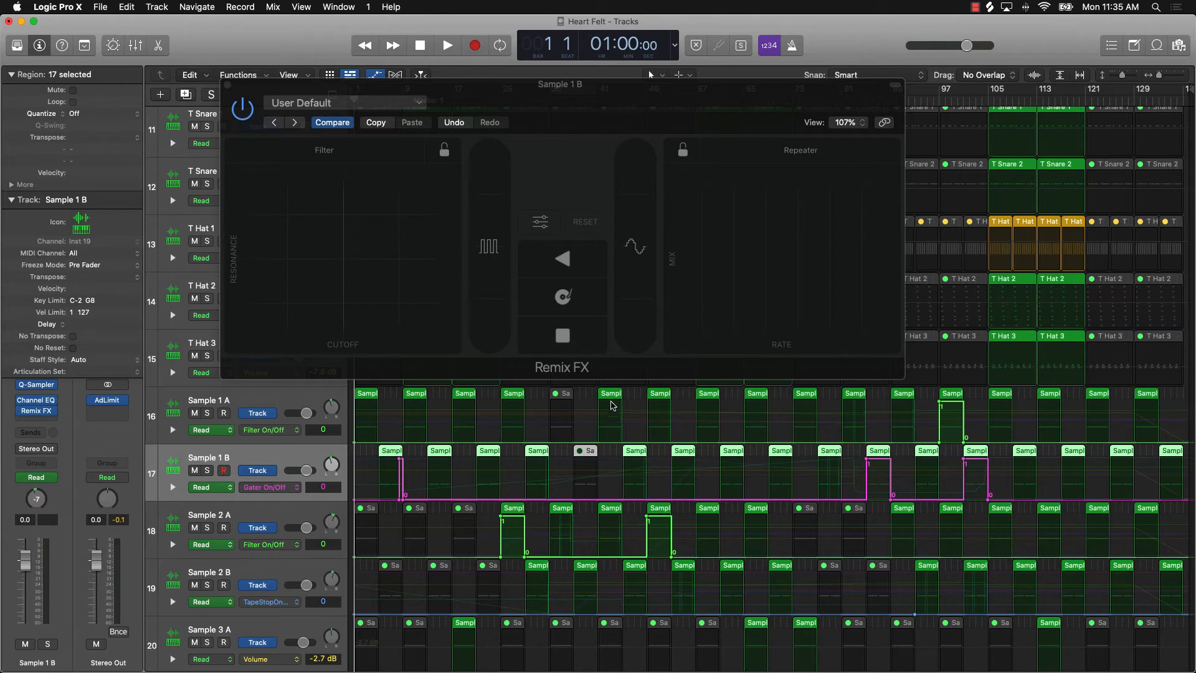
Play from bar 45 to about bar 57 with Sample 1 B's Remix FX in view, and close the plug-in
{"action": "left_click_drag", "start_coordinate": [661, 120], "coordinate": [243, 94]}
{"action": "left_click_drag", "start_coordinate": [617, 101], "coordinate": [624, 102]}
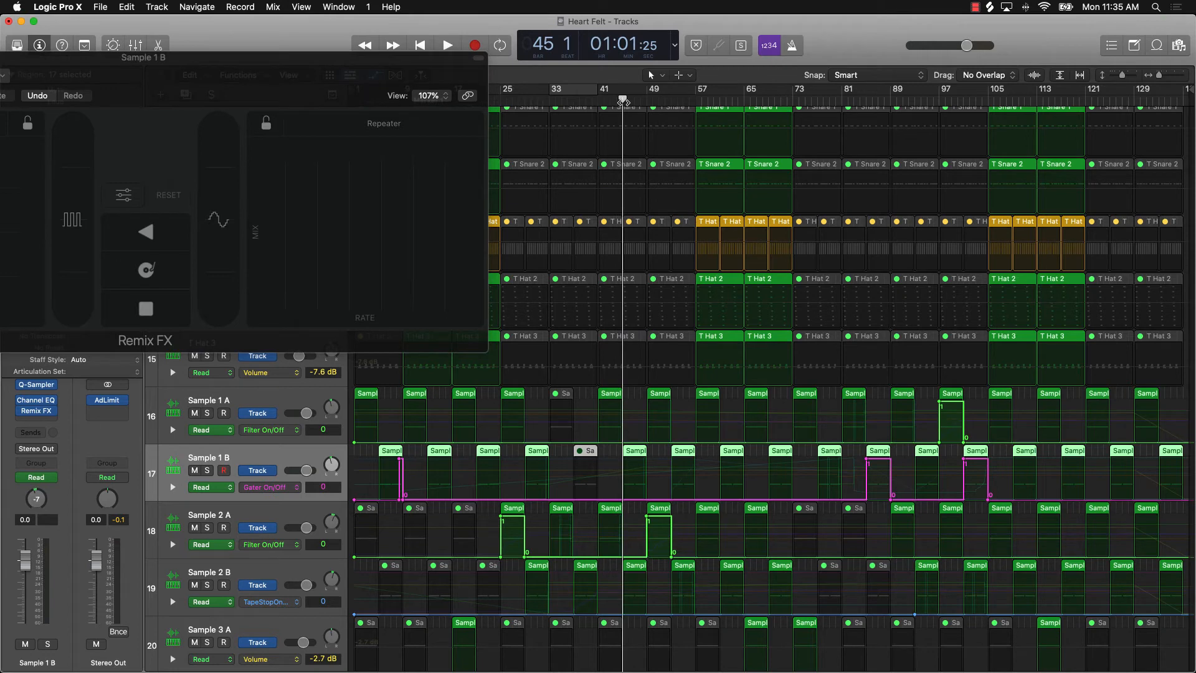
{"action": "left_click_drag", "start_coordinate": [277, 83], "coordinate": [400, 83]}
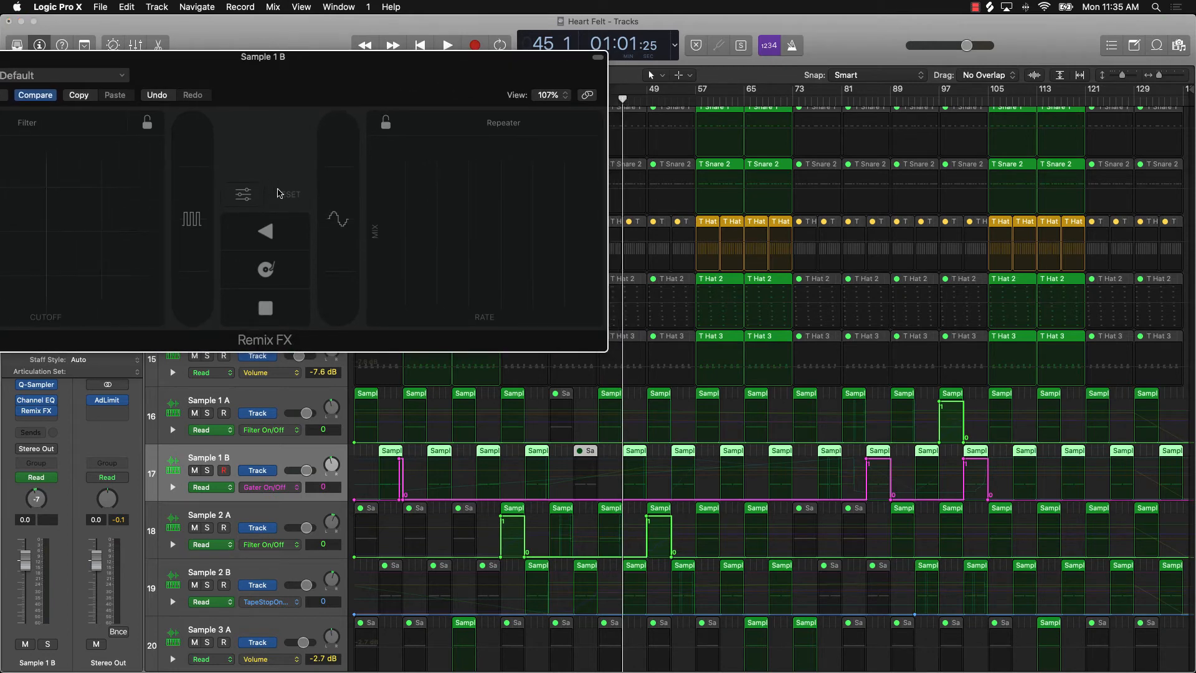
{"action": "key", "text": "space"}
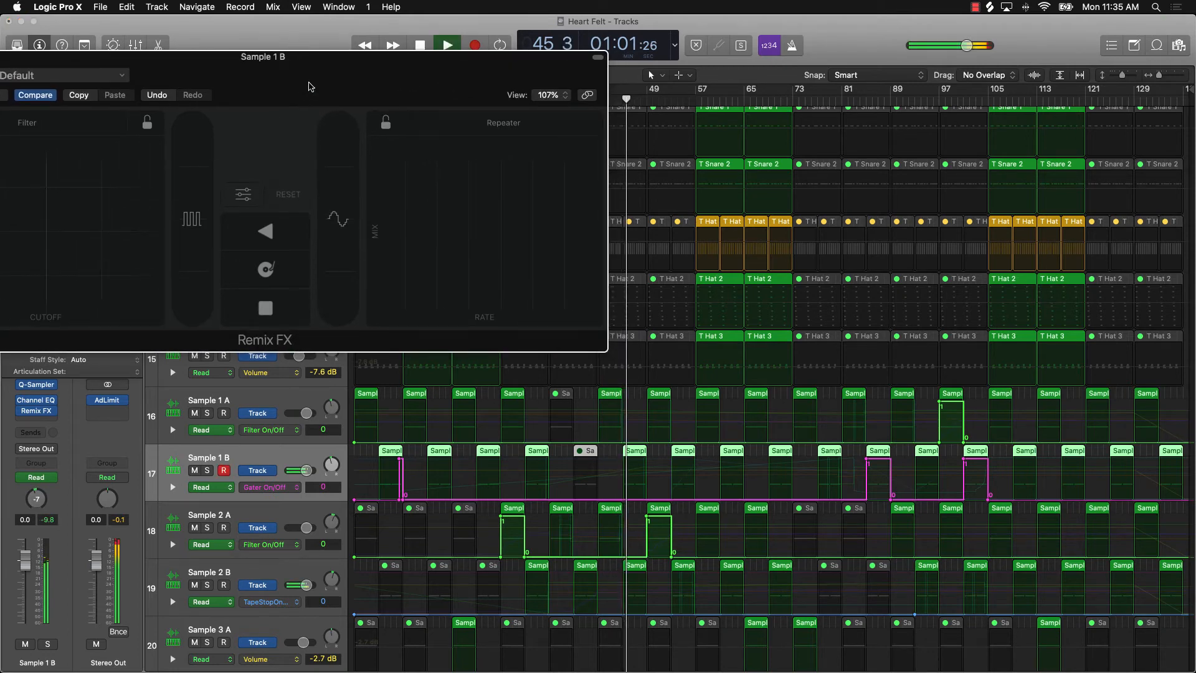
{"action": "left_click_drag", "start_coordinate": [311, 87], "coordinate": [1022, 147]}
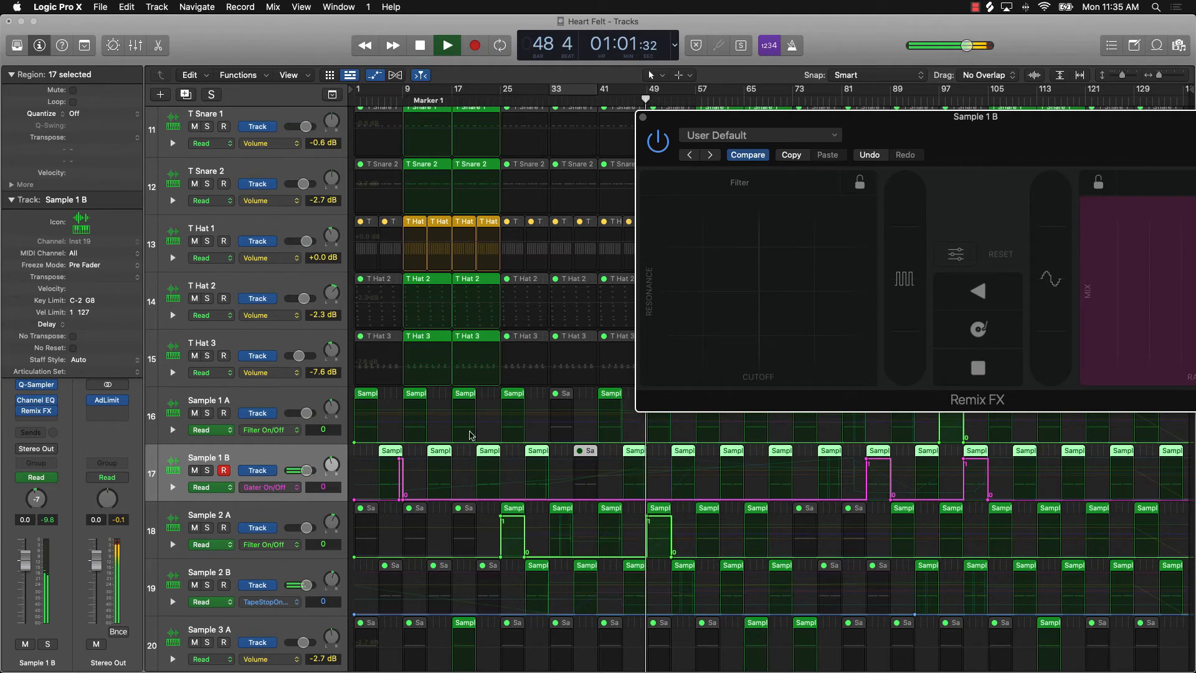
{"action": "left_click_drag", "start_coordinate": [1020, 141], "coordinate": [632, 95]}
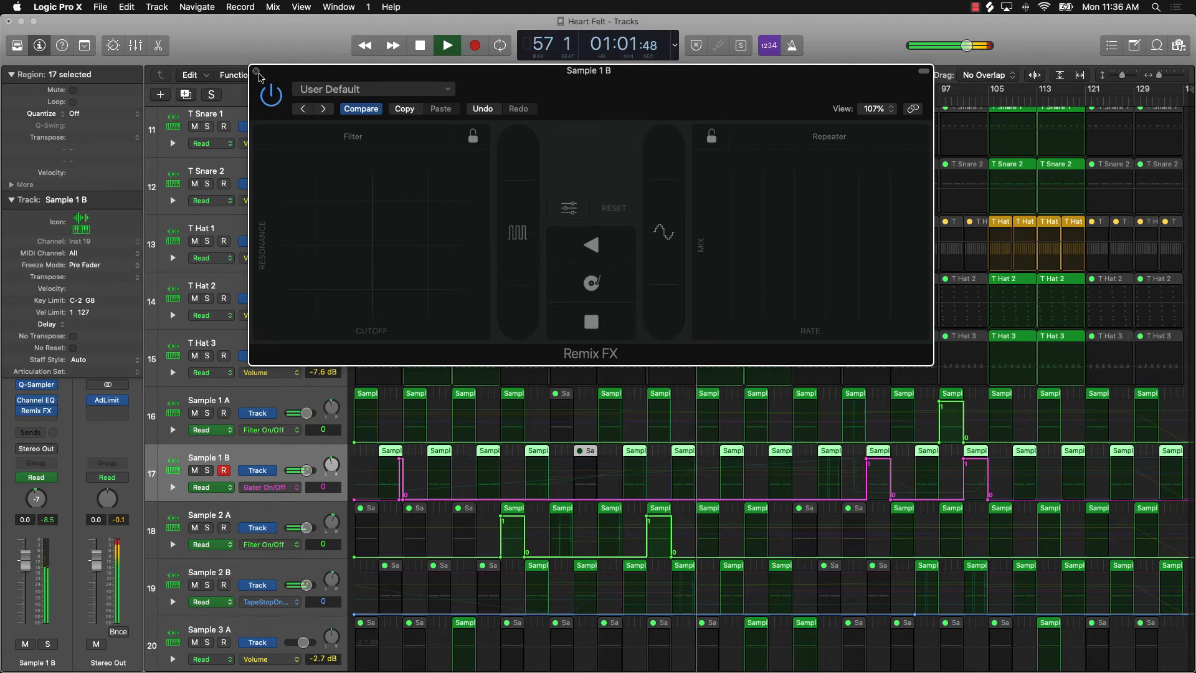
{"action": "left_click", "coordinate": [256, 71]}
{"action": "key", "text": "space"}
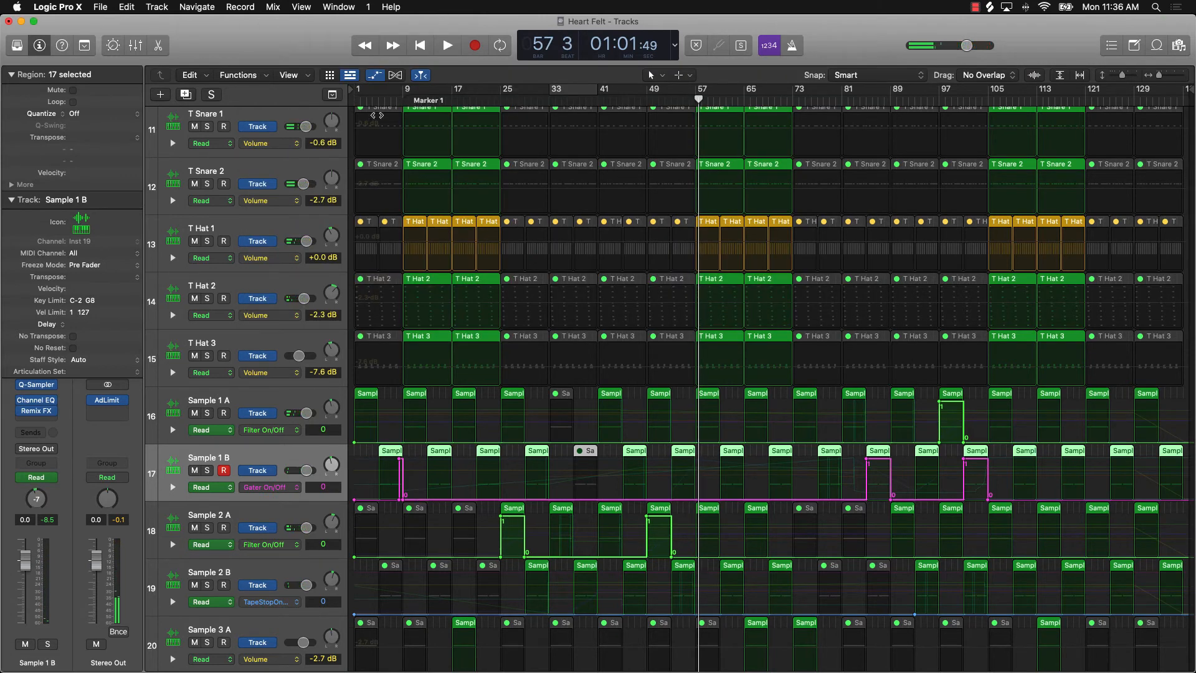
Play Sample 1 B's automated Remix FX gater from bar 5 to bar 9 with the plug-in open, and close it
{"action": "left_click", "coordinate": [378, 100]}
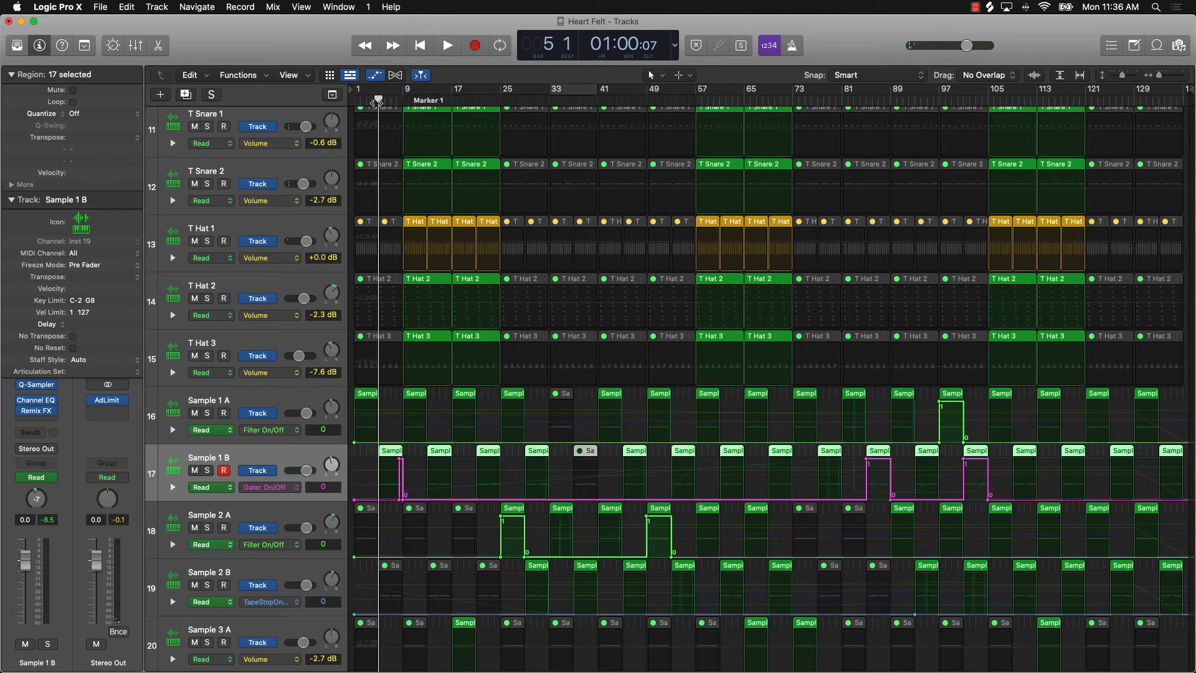
{"action": "left_click_drag", "start_coordinate": [375, 103], "coordinate": [375, 102]}
{"action": "left_click", "coordinate": [39, 414]}
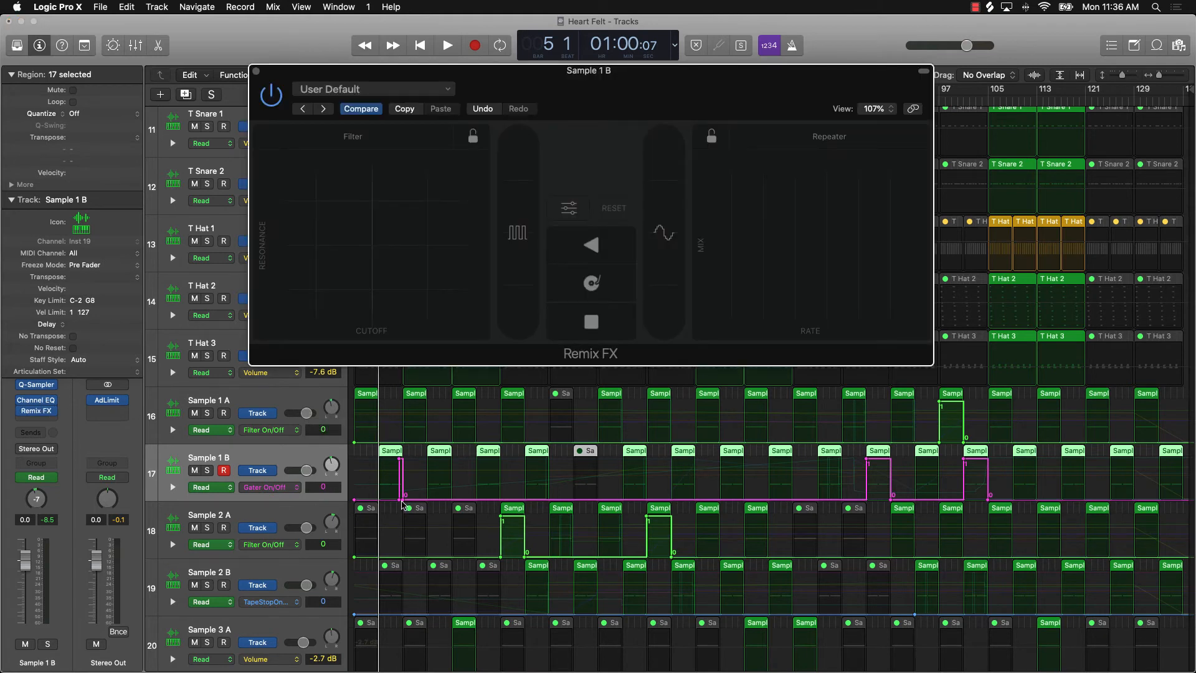
{"action": "key", "text": "space"}
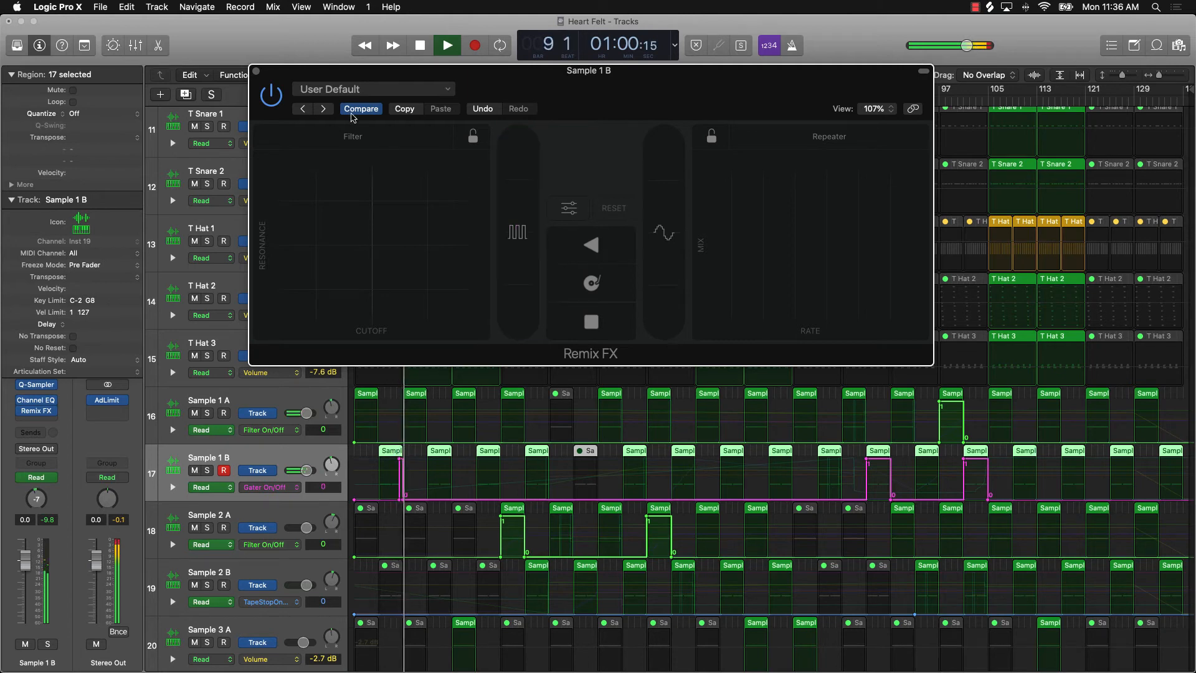
{"action": "left_click", "coordinate": [256, 72]}
{"action": "key", "text": "space"}
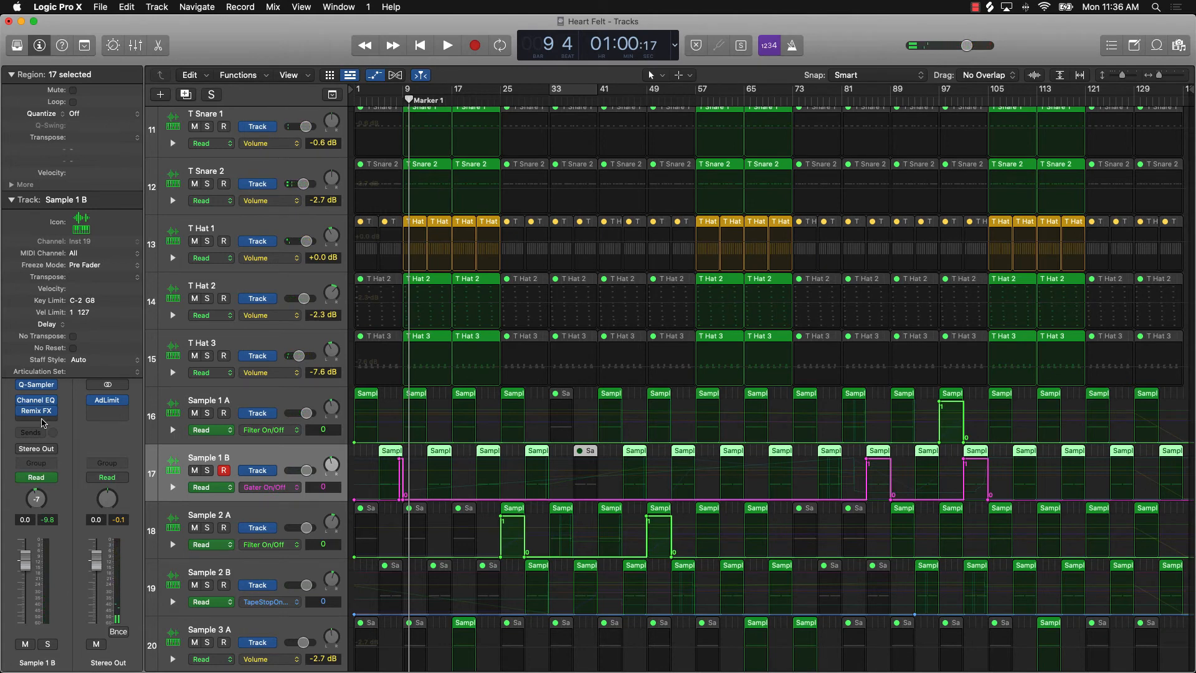
Bypass and re-enable Sample 1 B's Remix FX, and hide the track automation with no regions left selected
{"action": "left_click", "coordinate": [23, 411]}
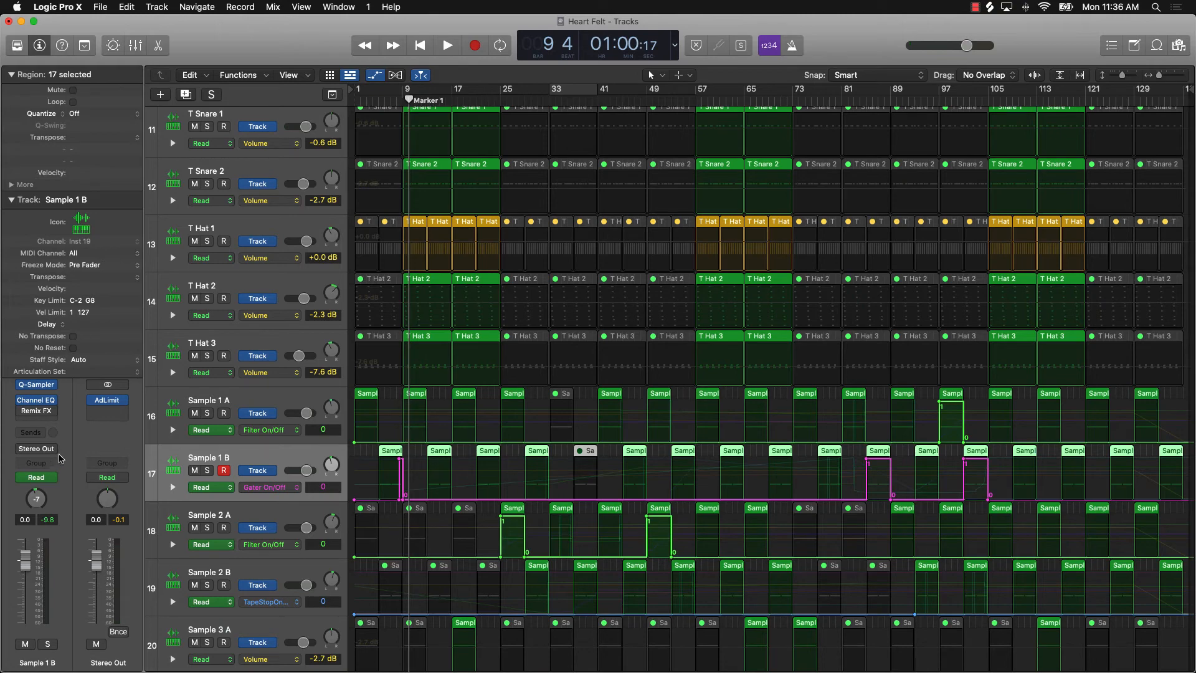
{"action": "left_click", "coordinate": [22, 412]}
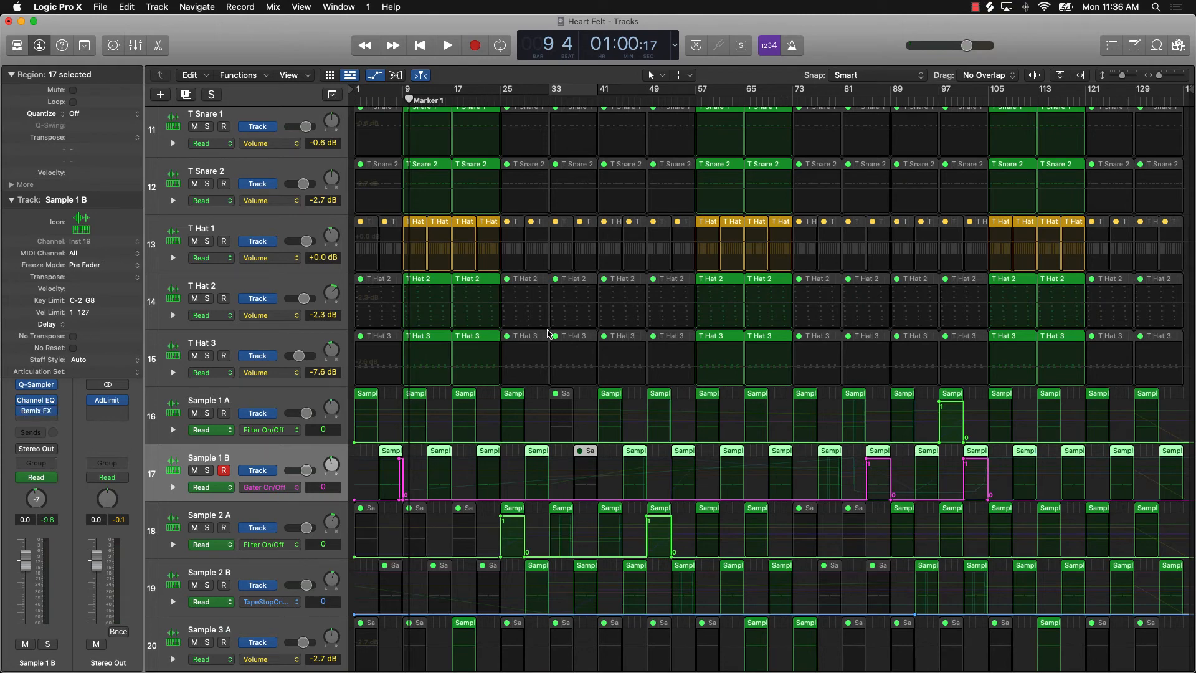
{"action": "key", "text": "a"}
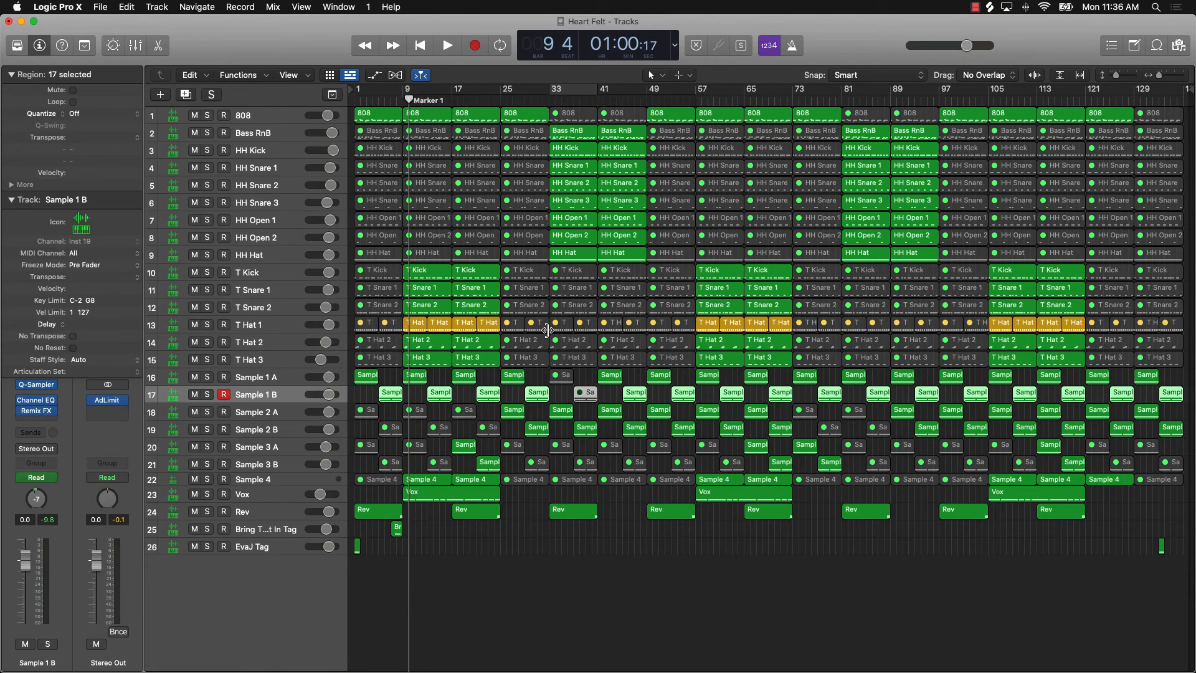
{"action": "left_click", "coordinate": [605, 565]}
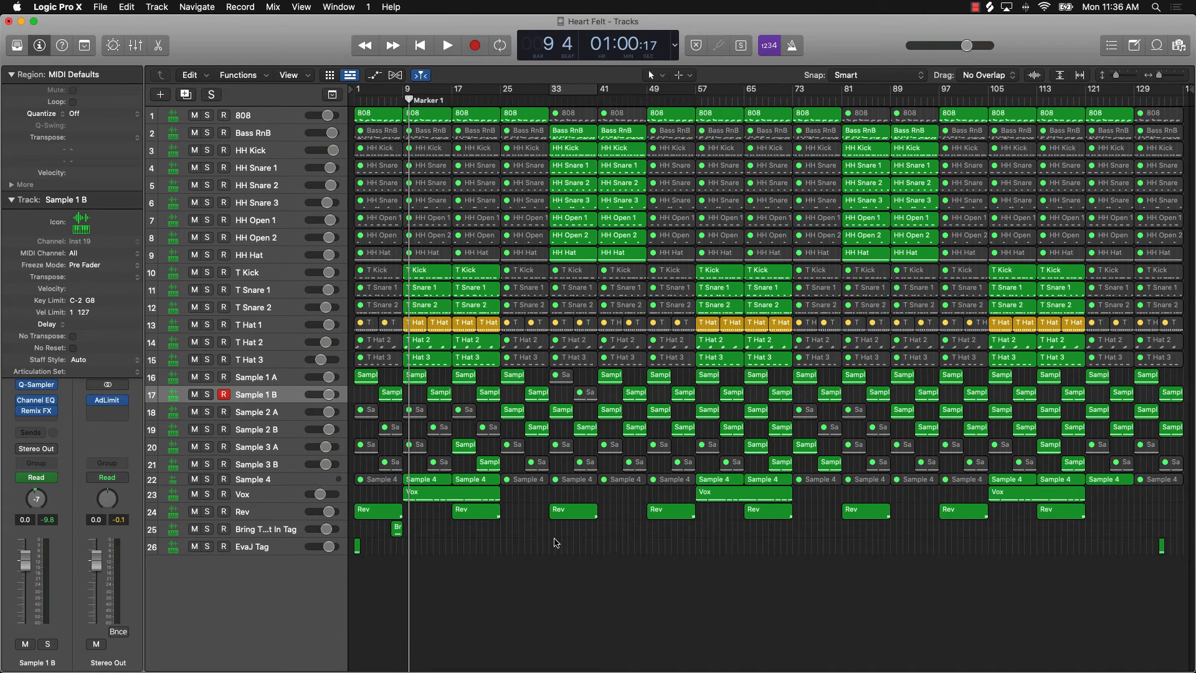
Select the Vox track and audition its sample by playing the F, K and J notes in Musical Typing
{"action": "scroll", "coordinate": [556, 539], "scroll_direction": "up", "scroll_amount": 10}
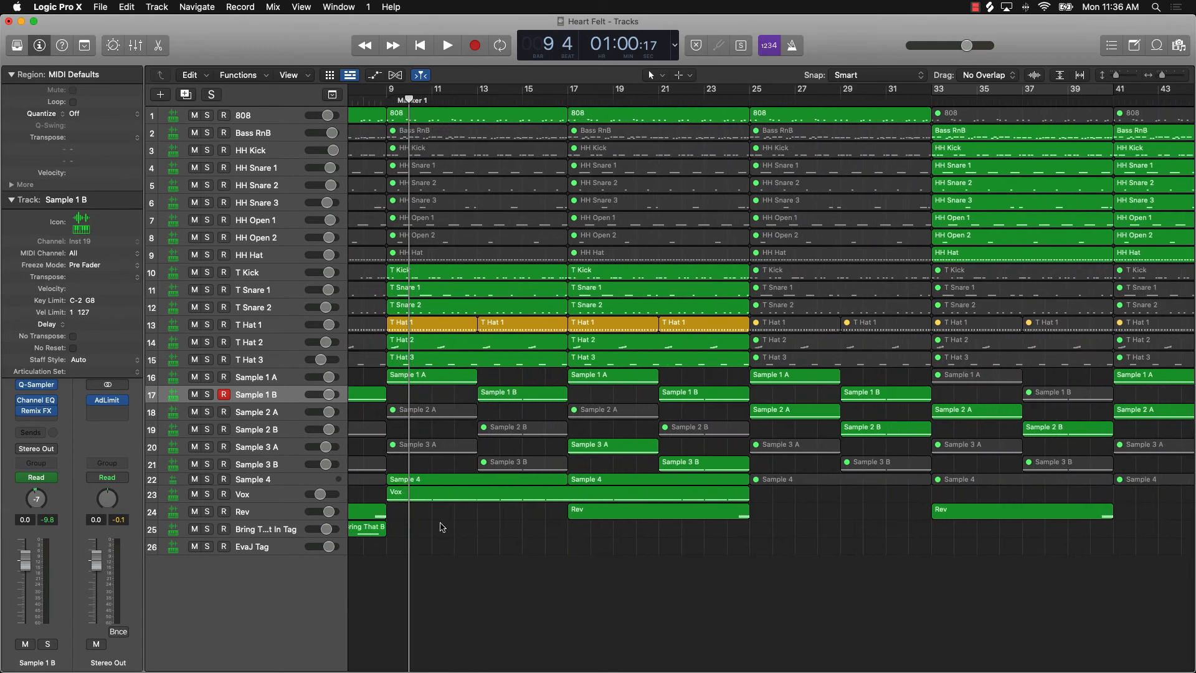
{"action": "scroll", "coordinate": [359, 518], "scroll_direction": "up", "scroll_amount": 5}
{"action": "scroll", "coordinate": [358, 518], "scroll_direction": "up", "scroll_amount": 4}
{"action": "scroll", "coordinate": [357, 518], "scroll_direction": "left", "scroll_amount": 5}
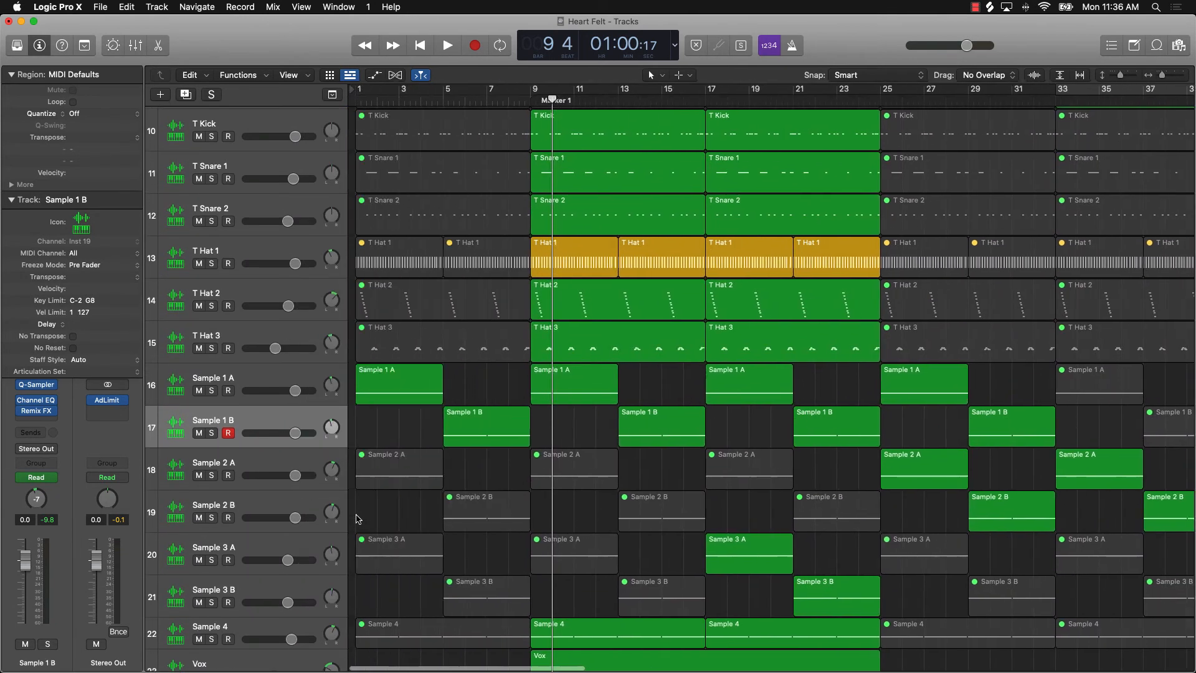
{"action": "scroll", "coordinate": [357, 518], "scroll_direction": "down", "scroll_amount": 7}
{"action": "scroll", "coordinate": [325, 519], "scroll_direction": "right", "scroll_amount": 1}
{"action": "left_click", "coordinate": [256, 468]}
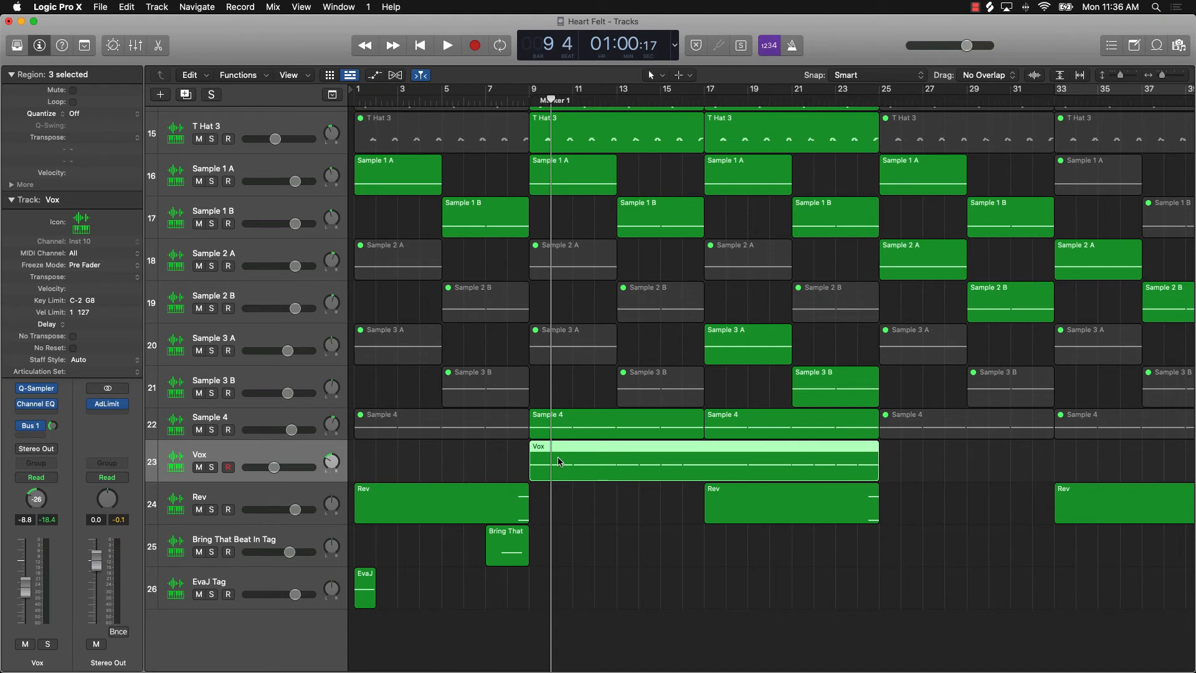
{"action": "key", "text": "super+k"}
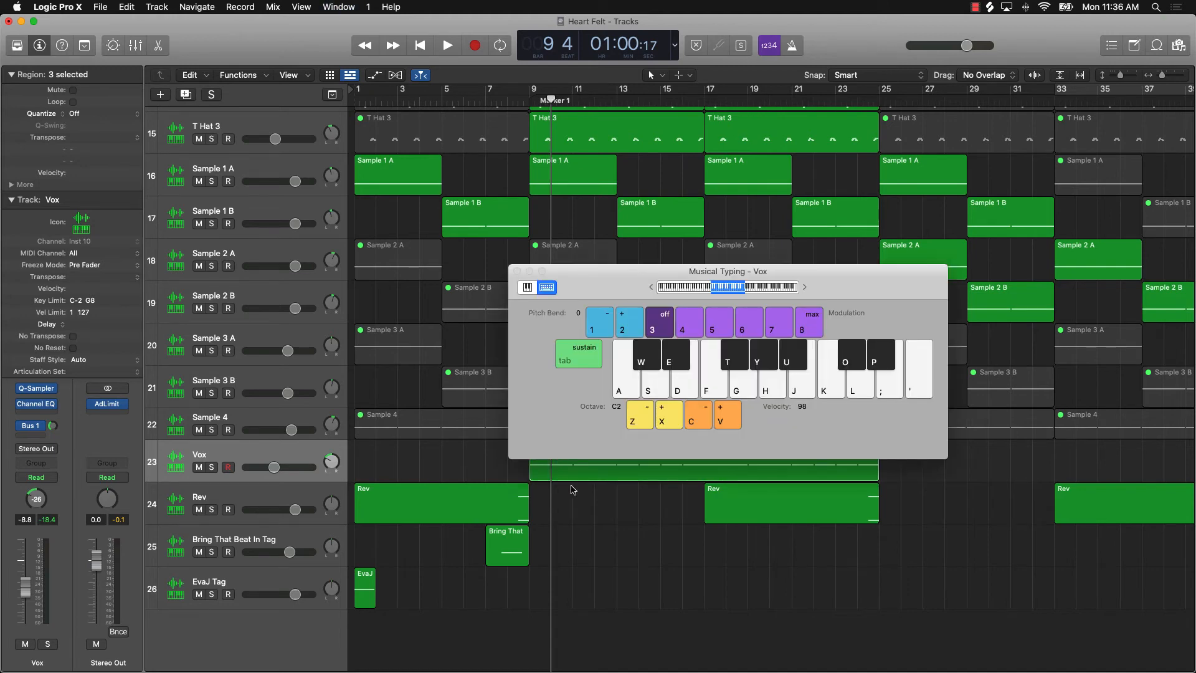
{"action": "left_click", "coordinate": [714, 389]}
{"action": "left_click", "coordinate": [820, 387]}
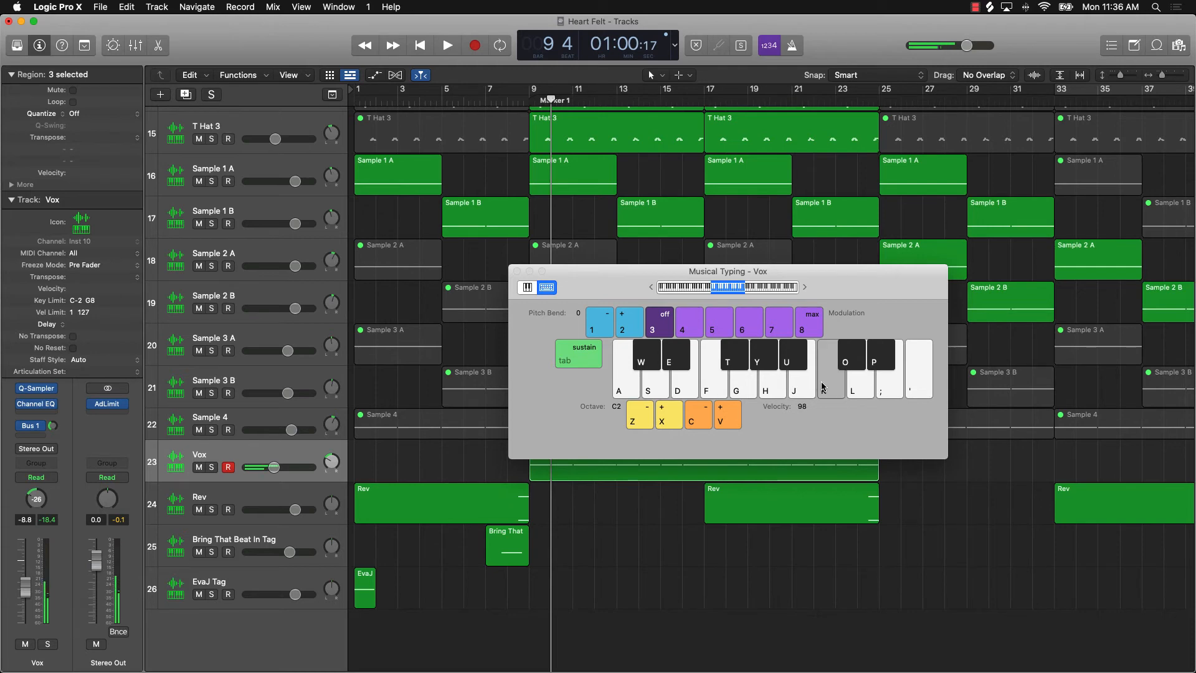
{"action": "left_click", "coordinate": [799, 392]}
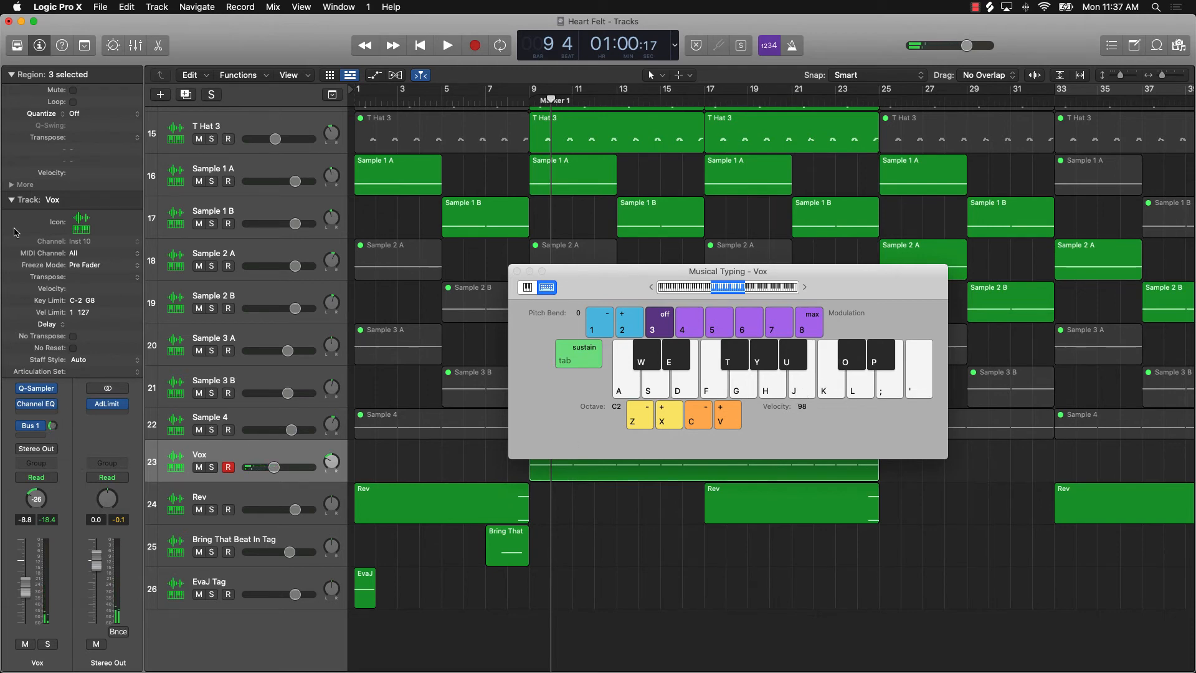
Collapse the Region and Track inspectors, and examine the ValhallaRoom reverb on the Vox track's Bus 1 send
{"action": "left_click", "coordinate": [15, 75]}
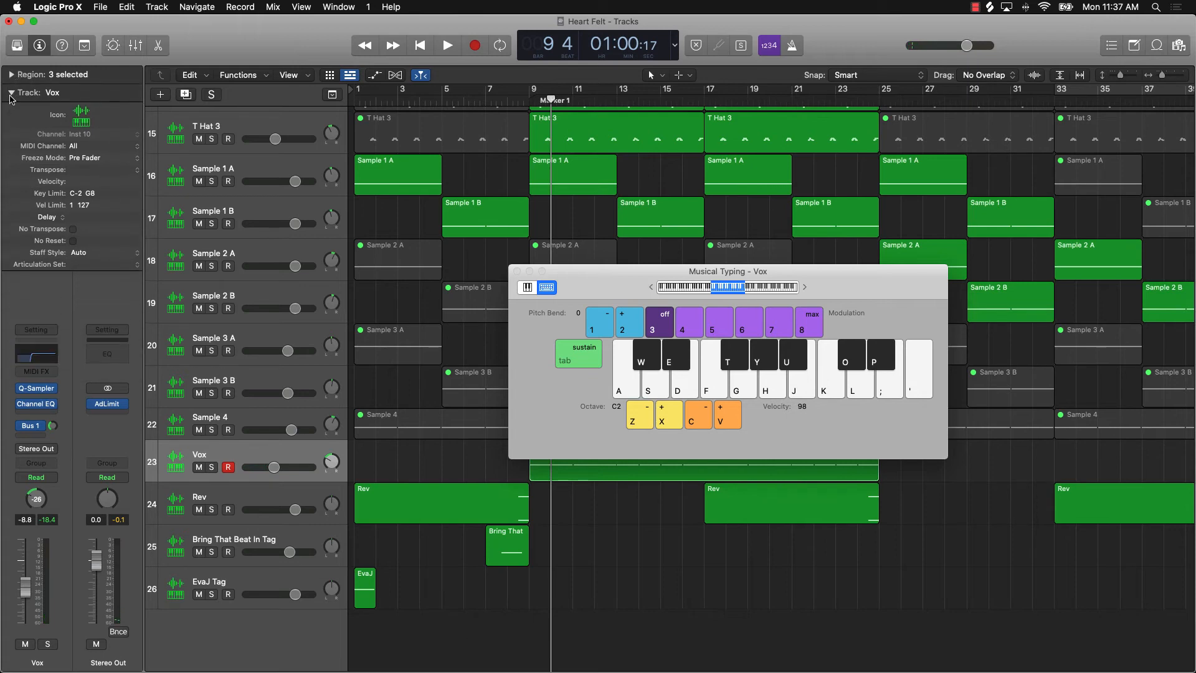
{"action": "left_click", "coordinate": [11, 93]}
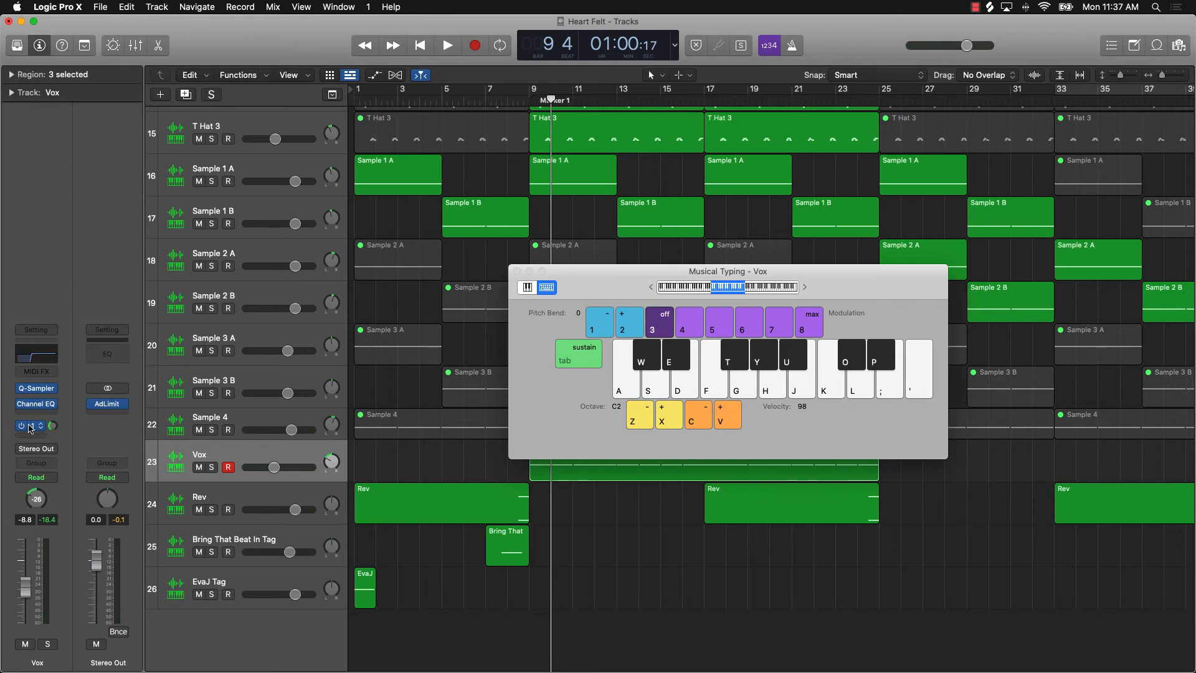
{"action": "left_click", "coordinate": [30, 428]}
{"action": "left_click", "coordinate": [37, 422]}
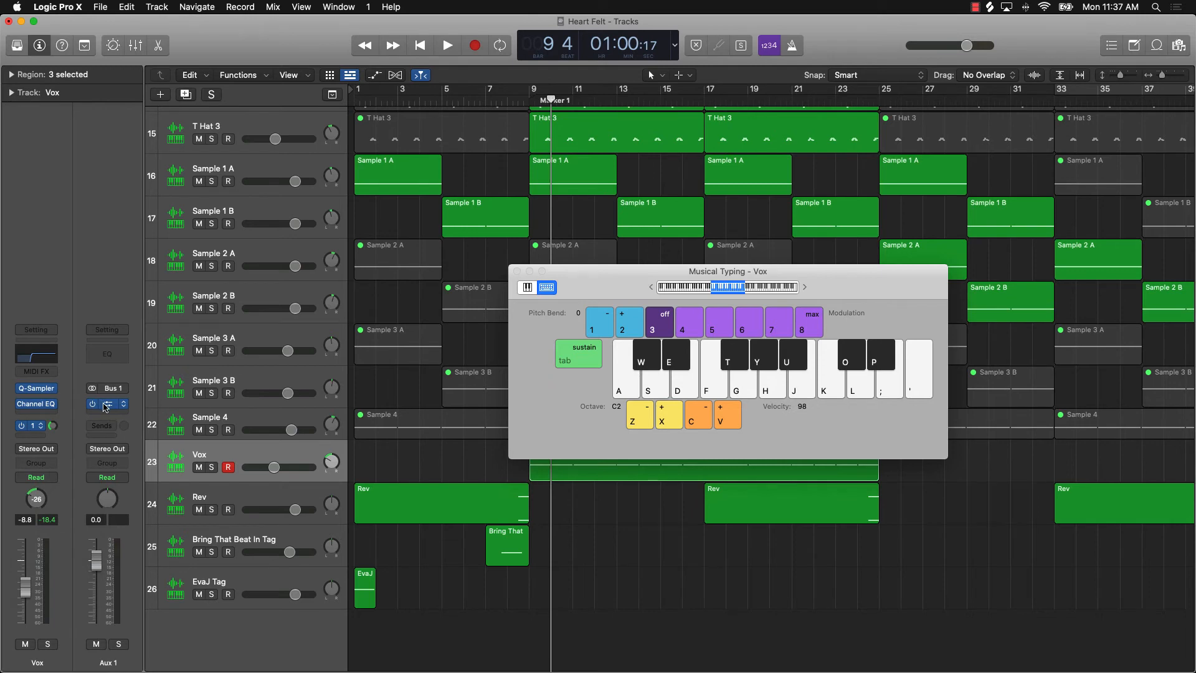
{"action": "left_click", "coordinate": [108, 407]}
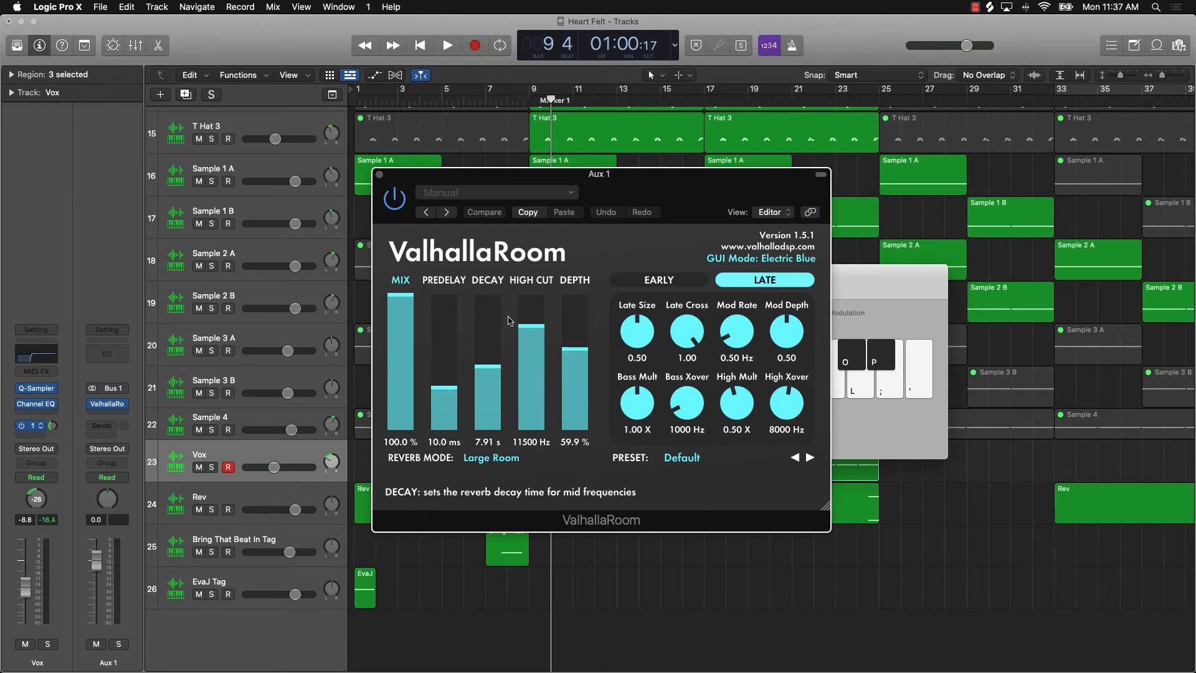
{"action": "left_click", "coordinate": [380, 175]}
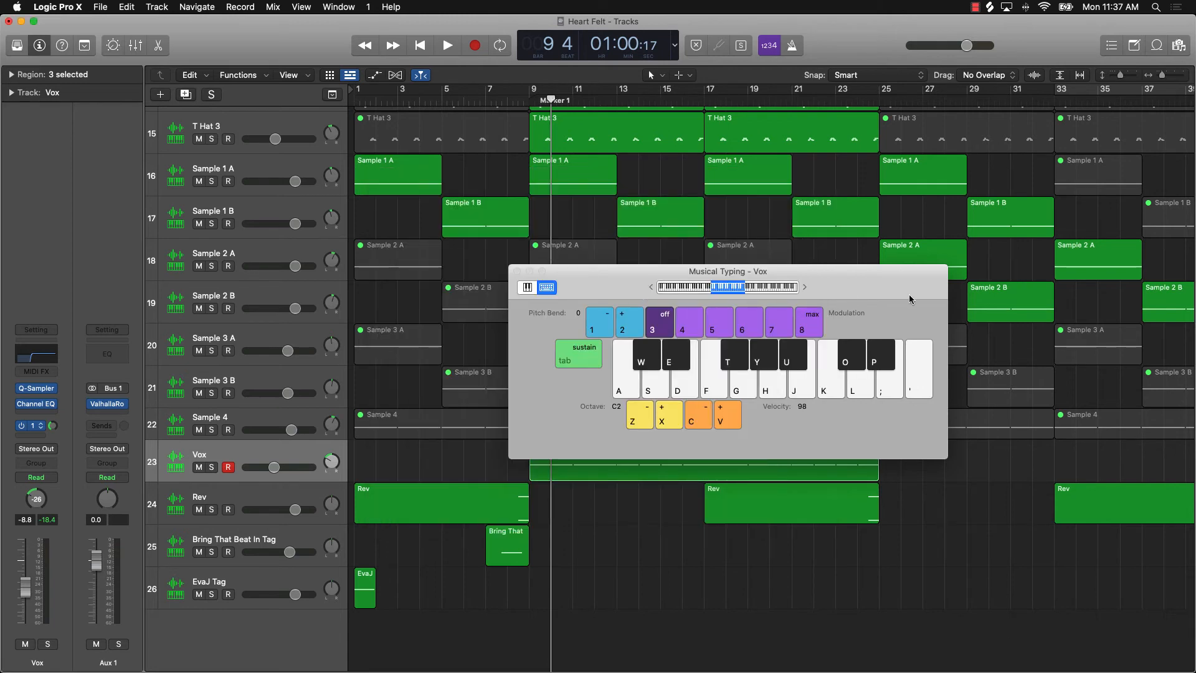
Move Musical Typing off the Vox region, play from bar 9 to about bar 11, and return the playhead to bar 9
{"action": "left_click_drag", "start_coordinate": [896, 284], "coordinate": [584, 191]}
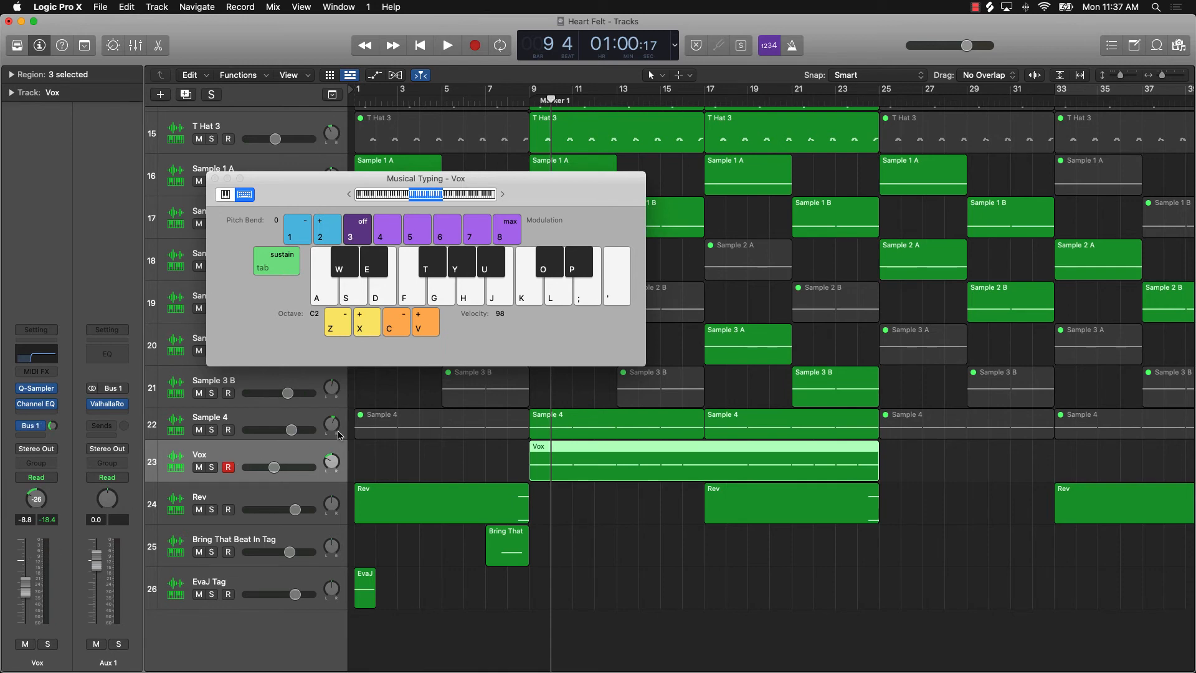
{"action": "left_click", "coordinate": [528, 98]}
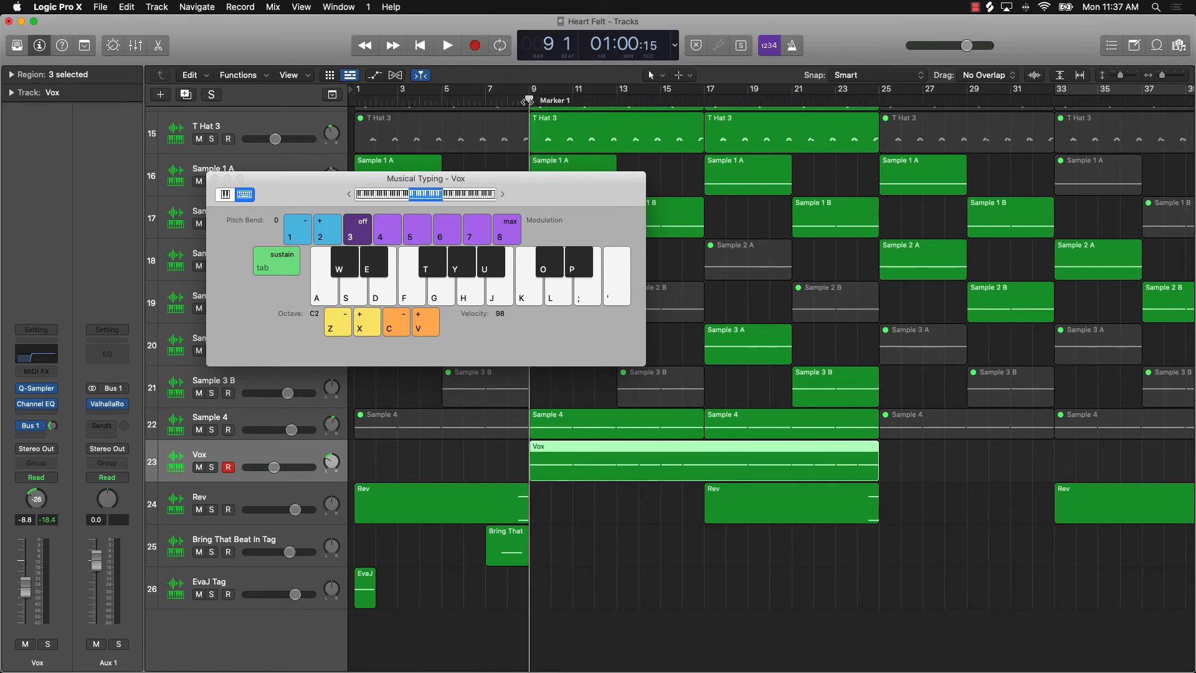
{"action": "key", "text": "space"}
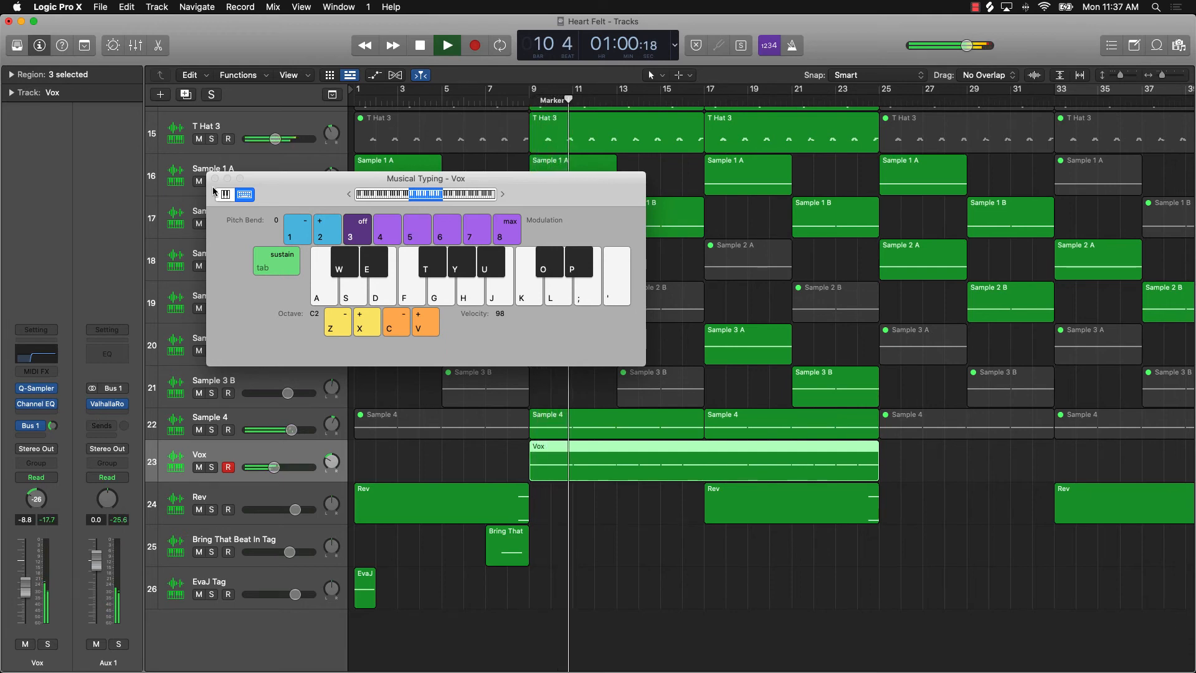
{"action": "key", "text": "space"}
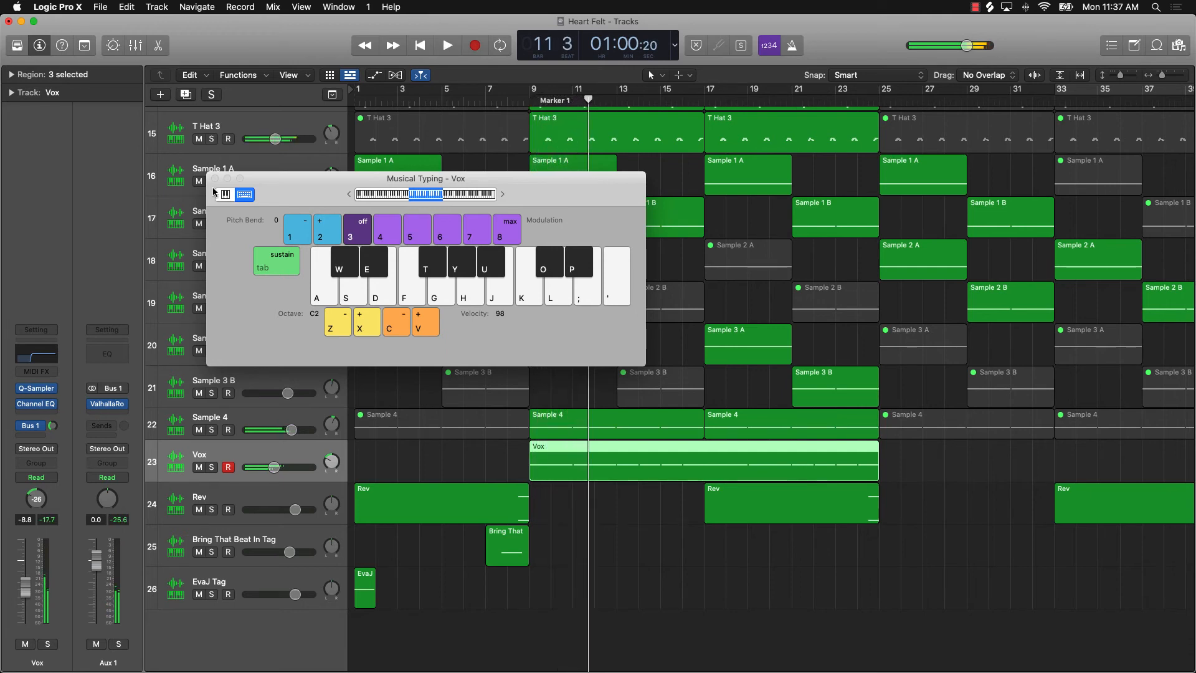
{"action": "key", "text": "comma"}
{"action": "key", "text": "comma"}
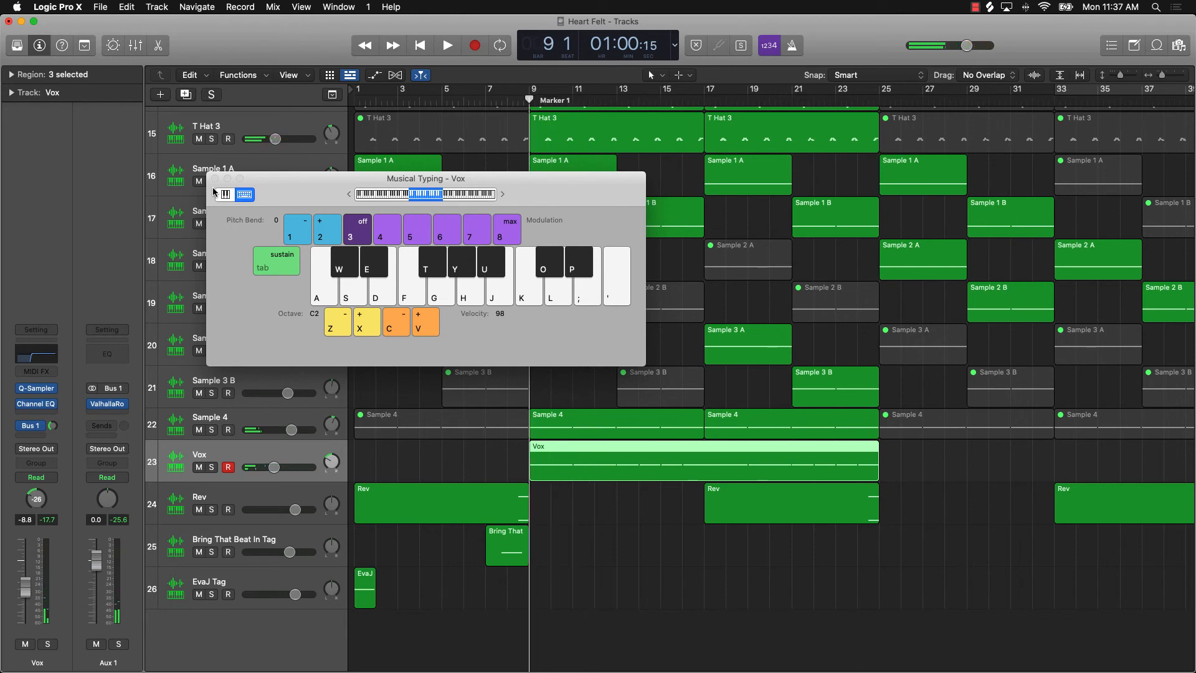
Bypass the Vox track's Bus 1 send, play from bar 9 to about bar 11, and re-enable the send
{"action": "left_click", "coordinate": [21, 426]}
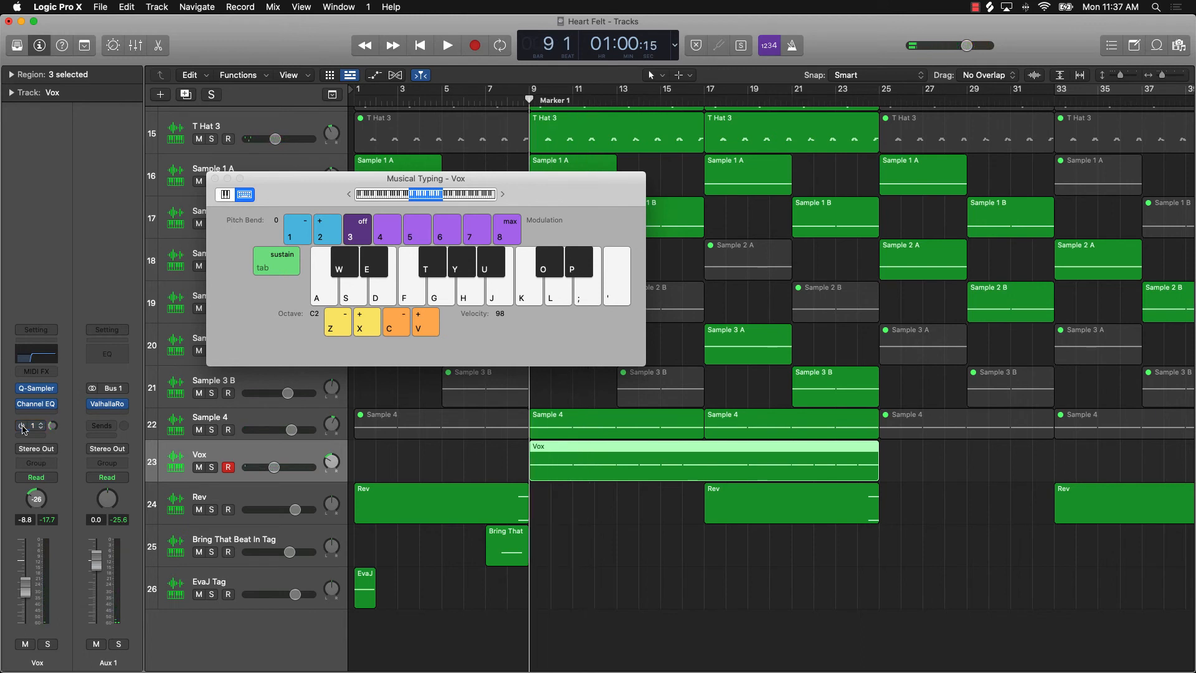
{"action": "key", "text": "space"}
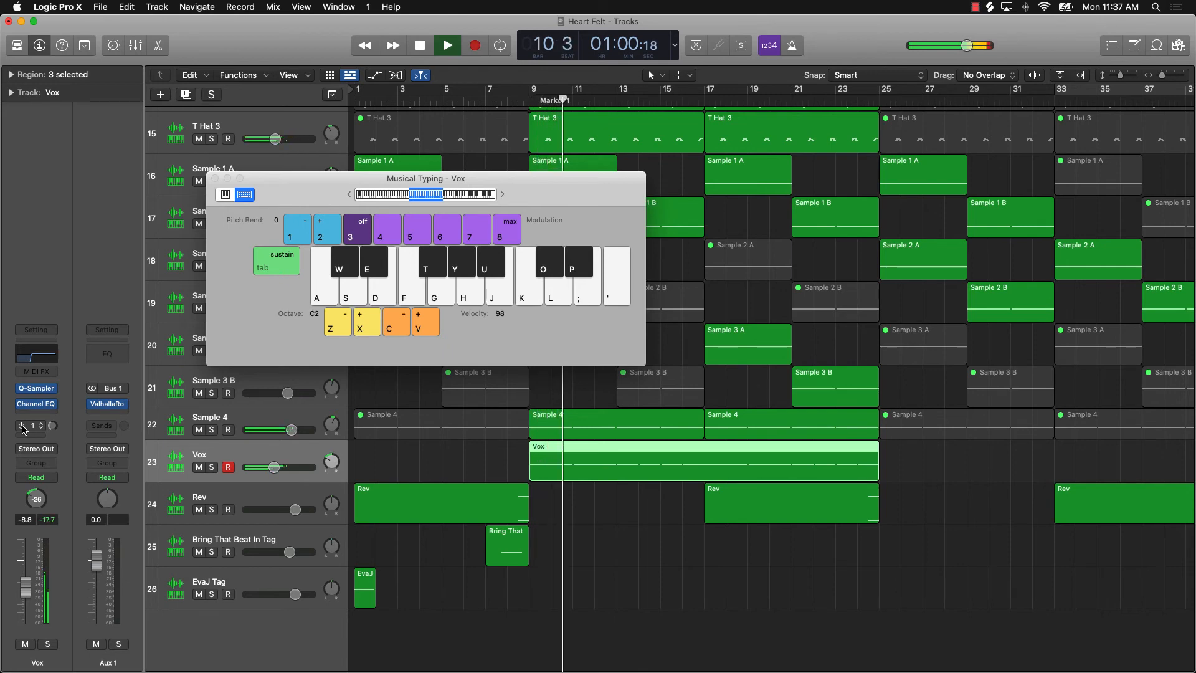
{"action": "key", "text": "space"}
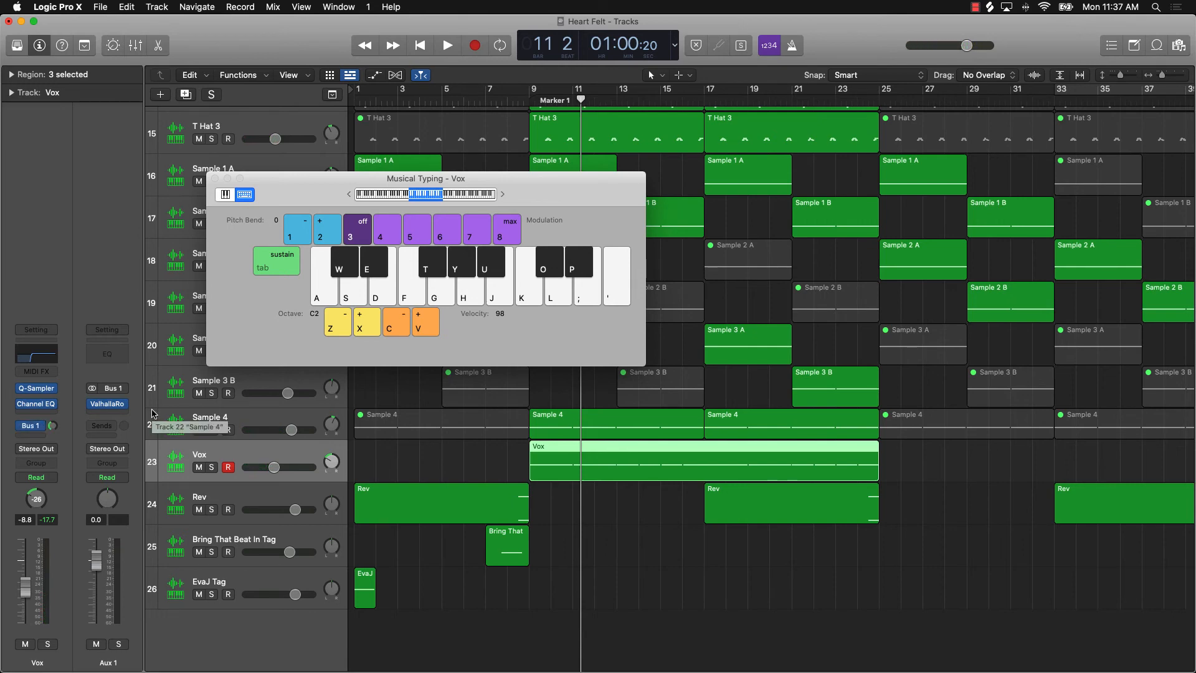
Replay the Vox from bar 9 to bar 11 with the Bus 1 reverb send active
{"action": "key", "text": "comma"}
{"action": "key", "text": "comma"}
{"action": "key", "text": "space"}
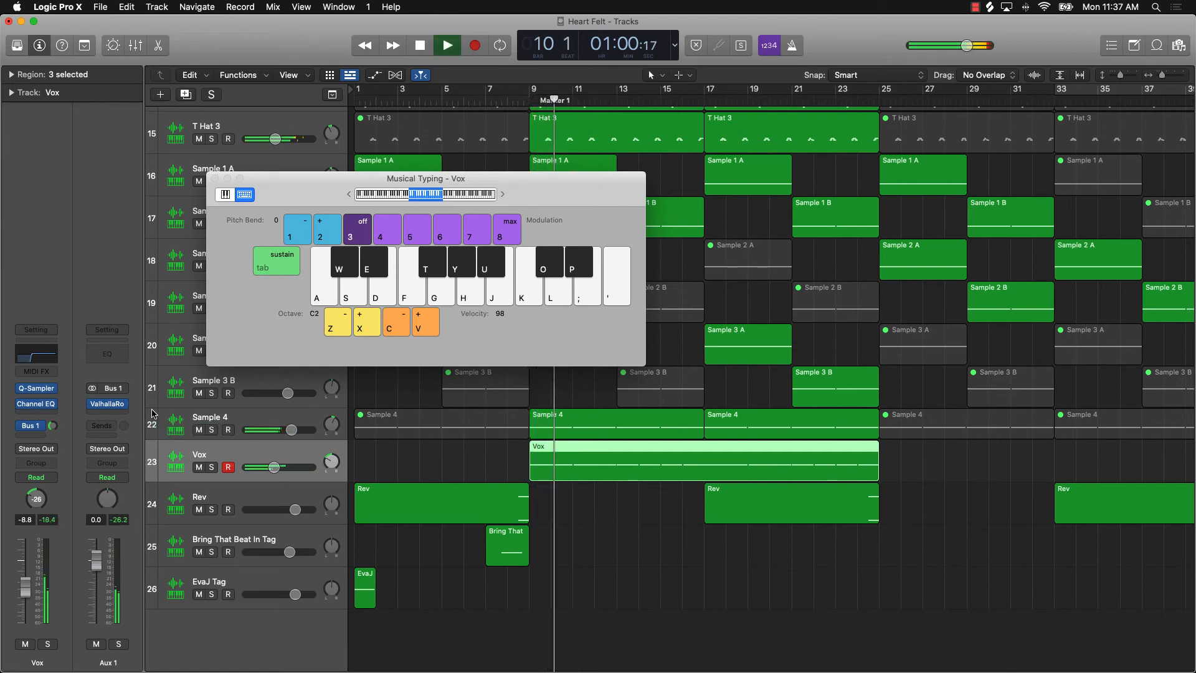
{"action": "key", "text": "space"}
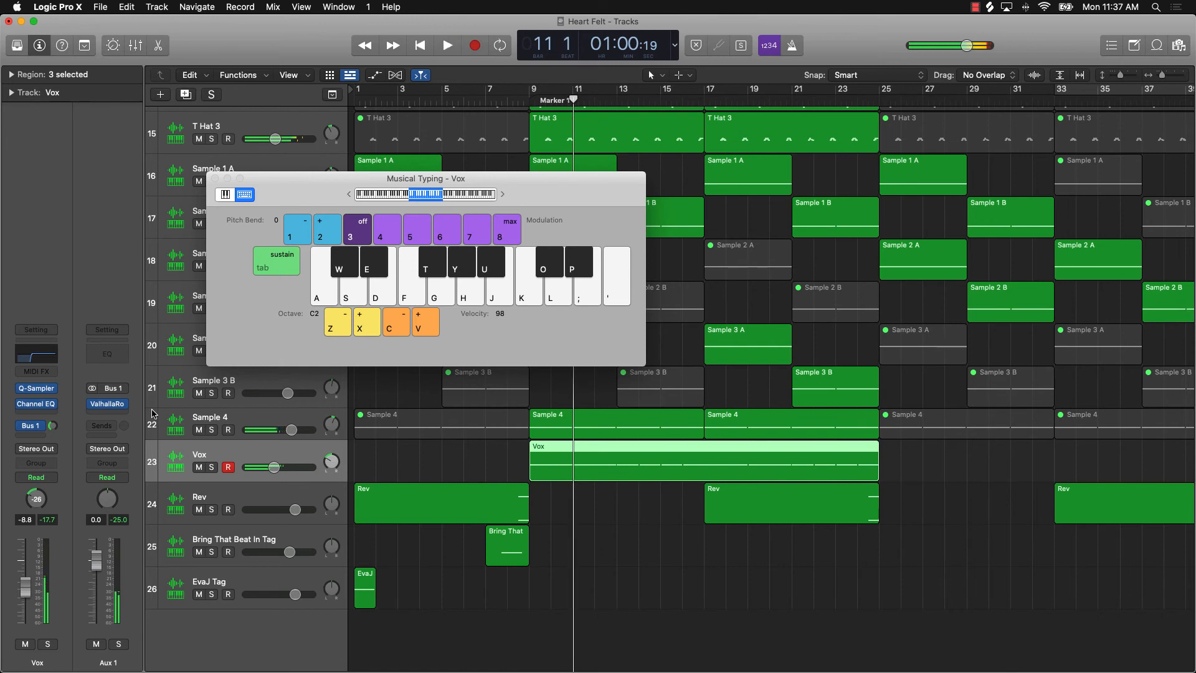
Select the Sample 4 track, set the playhead to bar 9, and audition the F note in Musical Typing at octaves C2 and C4
{"action": "left_click_drag", "start_coordinate": [292, 185], "coordinate": [743, 140]}
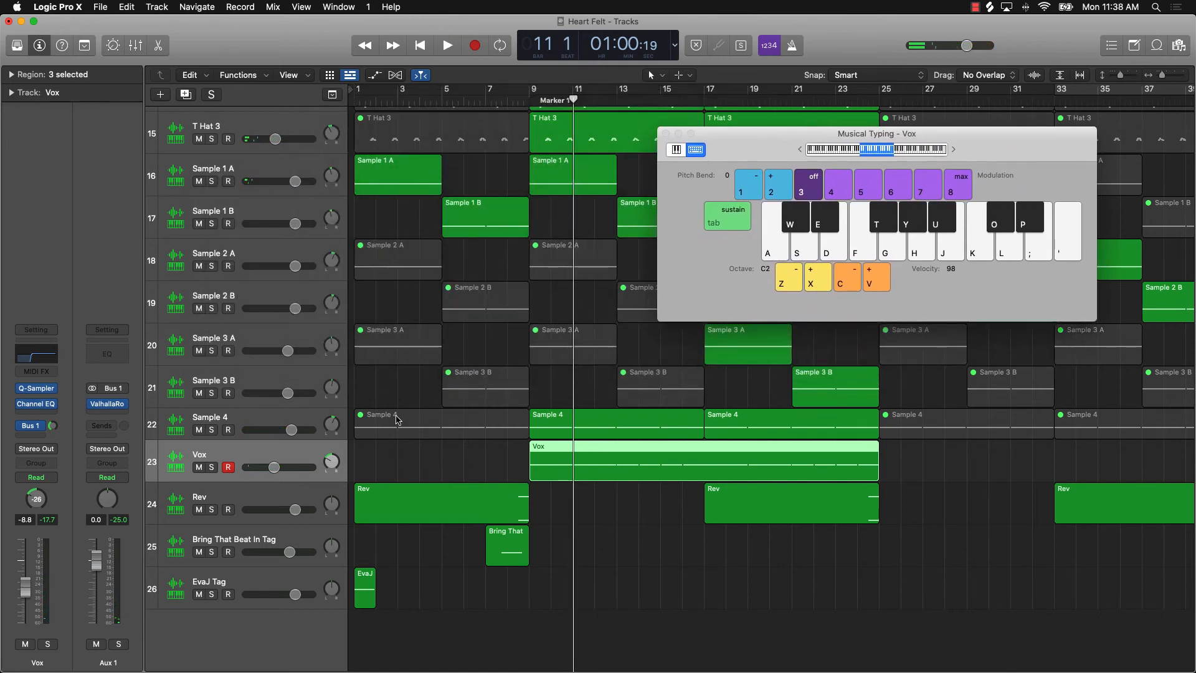
{"action": "left_click", "coordinate": [269, 425]}
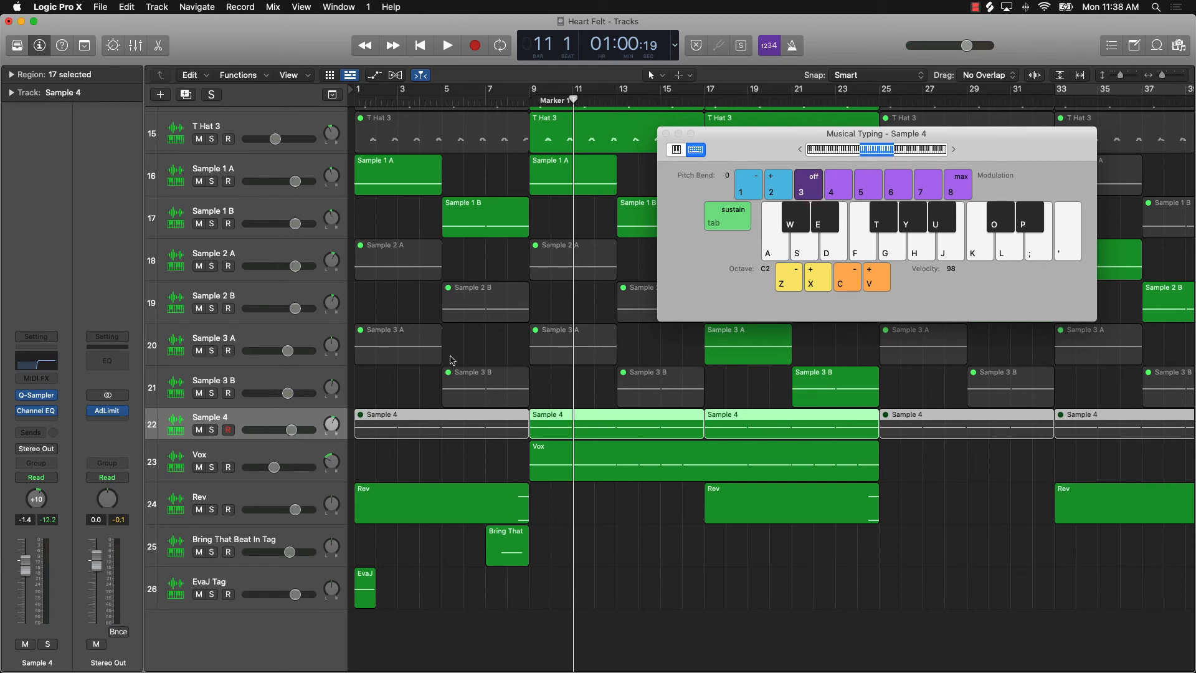
{"action": "left_click", "coordinate": [530, 99]}
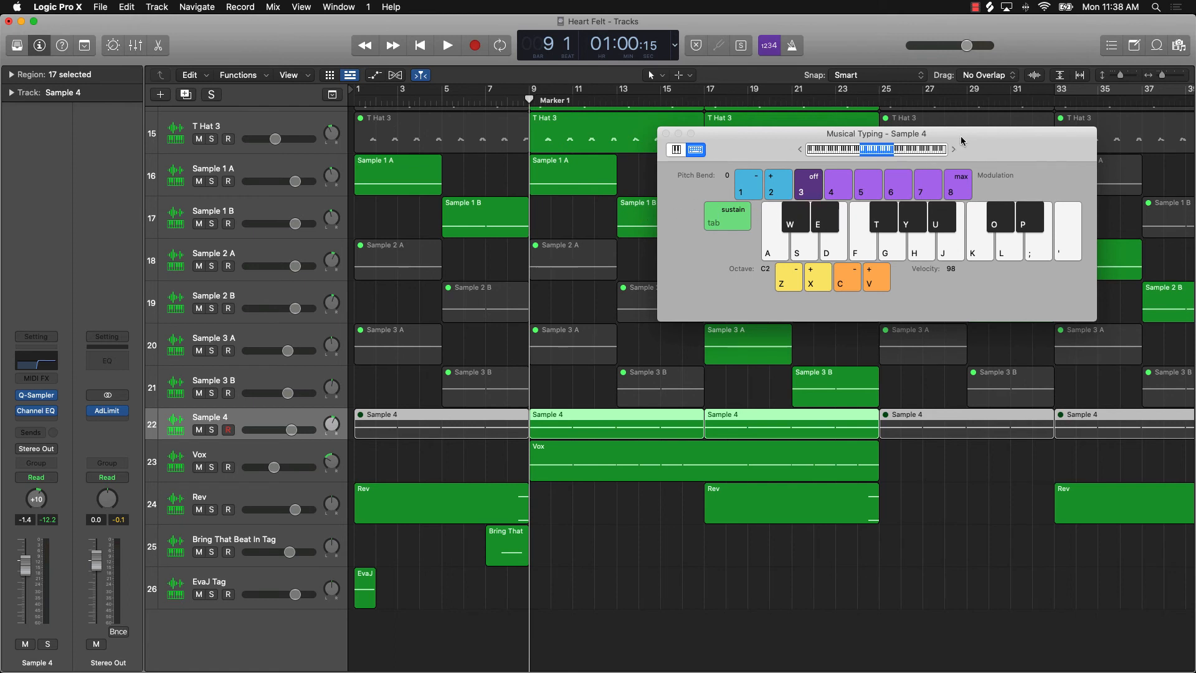
{"action": "left_click_drag", "start_coordinate": [964, 139], "coordinate": [585, 146]}
{"action": "left_click", "coordinate": [486, 254]}
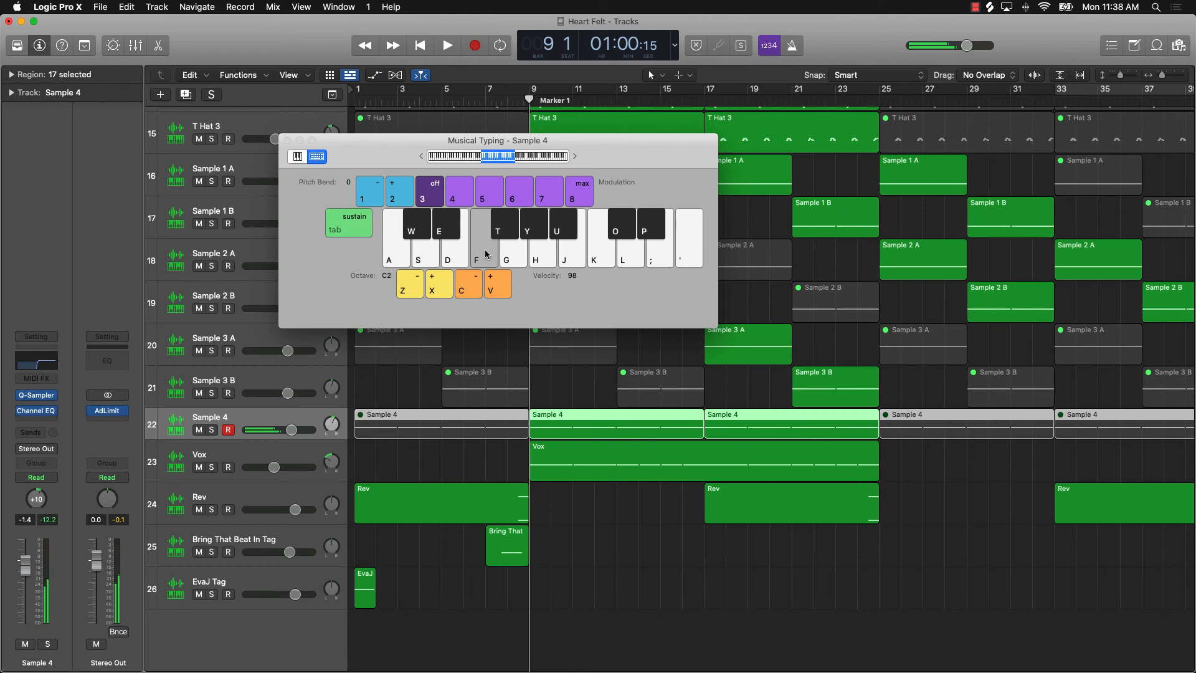
{"action": "double_click", "coordinate": [439, 285]}
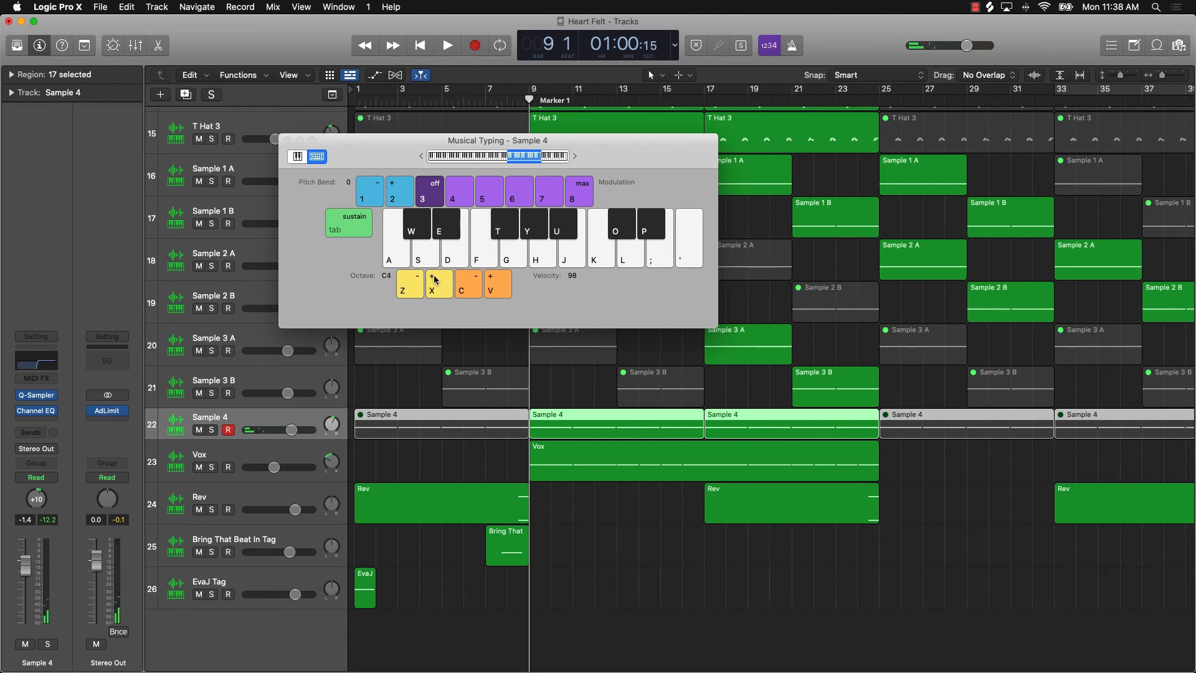
{"action": "left_click", "coordinate": [484, 245]}
Compare Sample 4's F note with its Channel EQ bypassed and re-enabled
{"action": "left_click", "coordinate": [22, 411]}
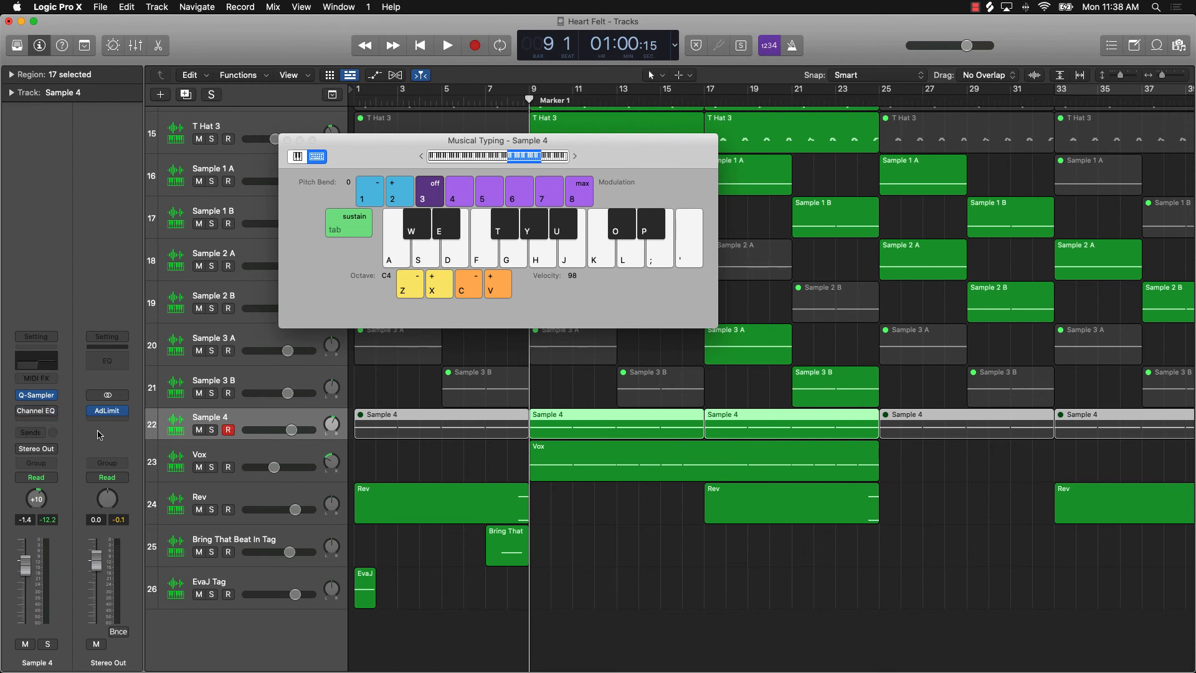
{"action": "left_click", "coordinate": [485, 258]}
{"action": "mouse_move", "coordinate": [22, 415]}
{"action": "left_click", "coordinate": [19, 411]}
{"action": "left_click", "coordinate": [490, 257]}
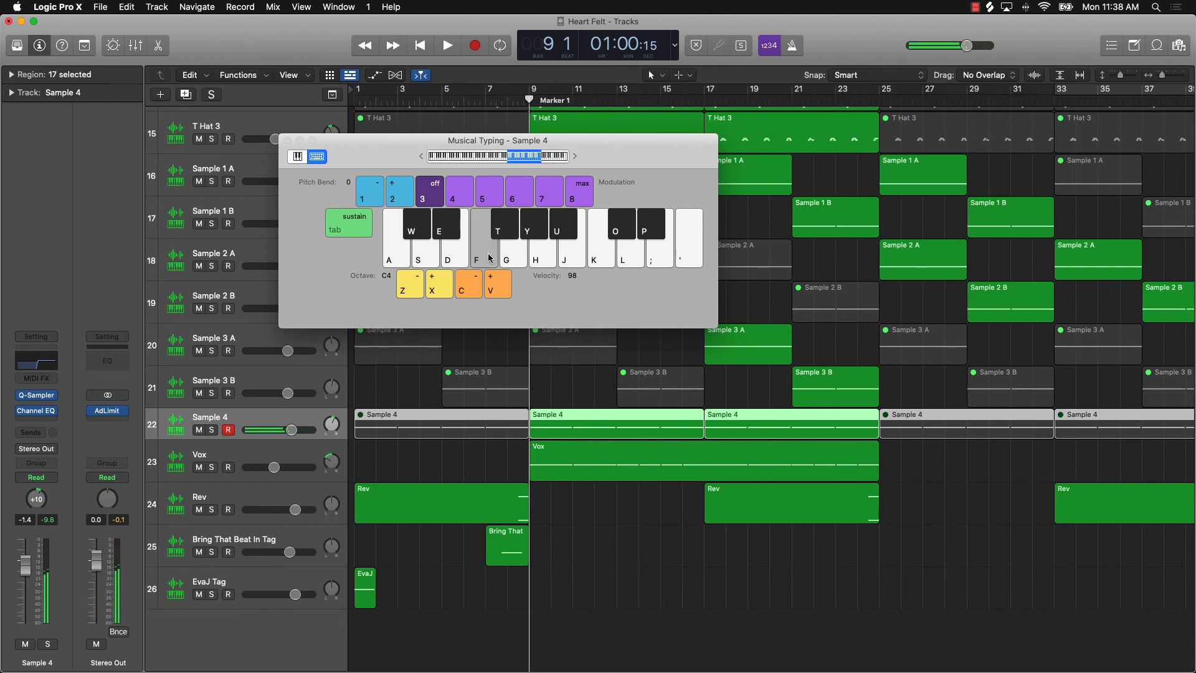
{"action": "left_click", "coordinate": [489, 257]}
Close Musical Typing, return the playhead to bar 1, and fit all 26 tracks in the Tracks area
{"action": "left_click", "coordinate": [287, 140]}
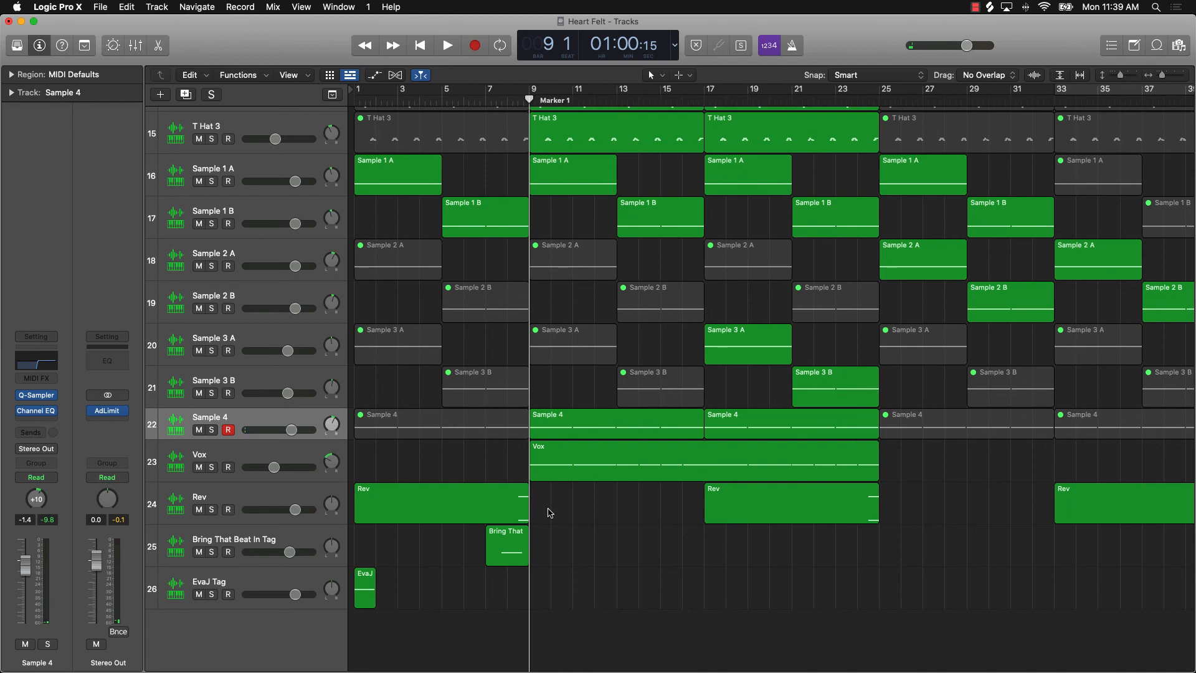
{"action": "key", "text": "Return"}
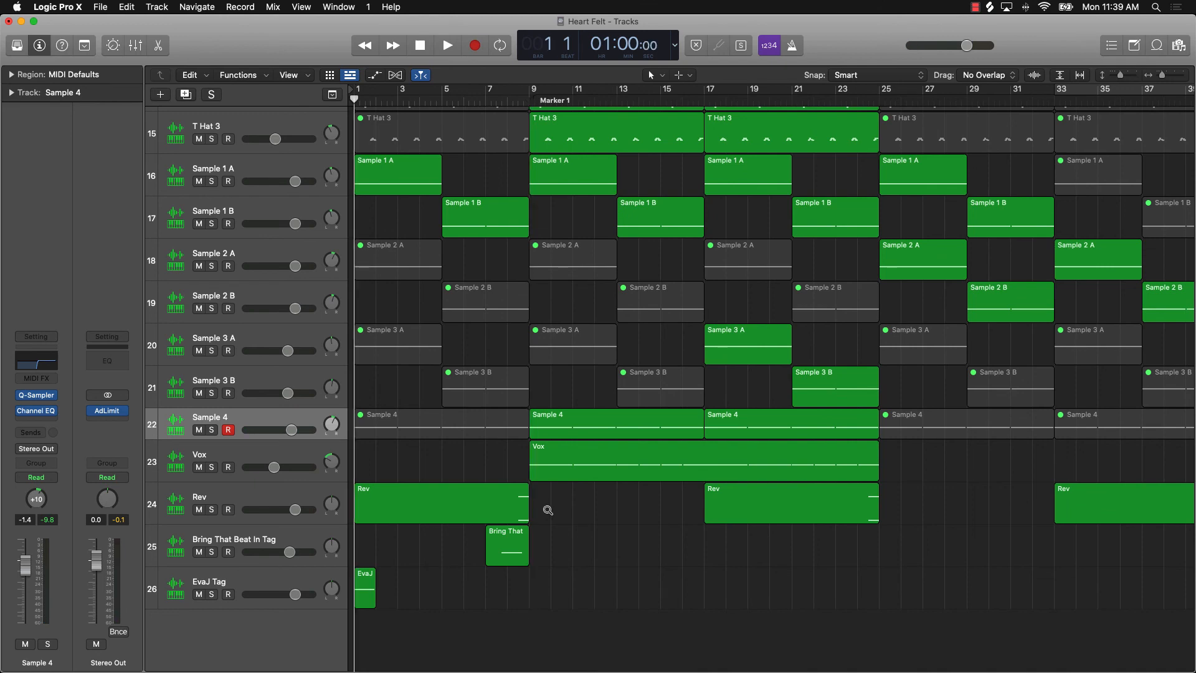
{"action": "scroll", "coordinate": [546, 513], "scroll_direction": "down", "scroll_amount": 5}
{"action": "scroll", "coordinate": [547, 511], "scroll_direction": "down", "scroll_amount": 2}
{"action": "scroll", "coordinate": [547, 509], "scroll_direction": "left", "scroll_amount": 4}
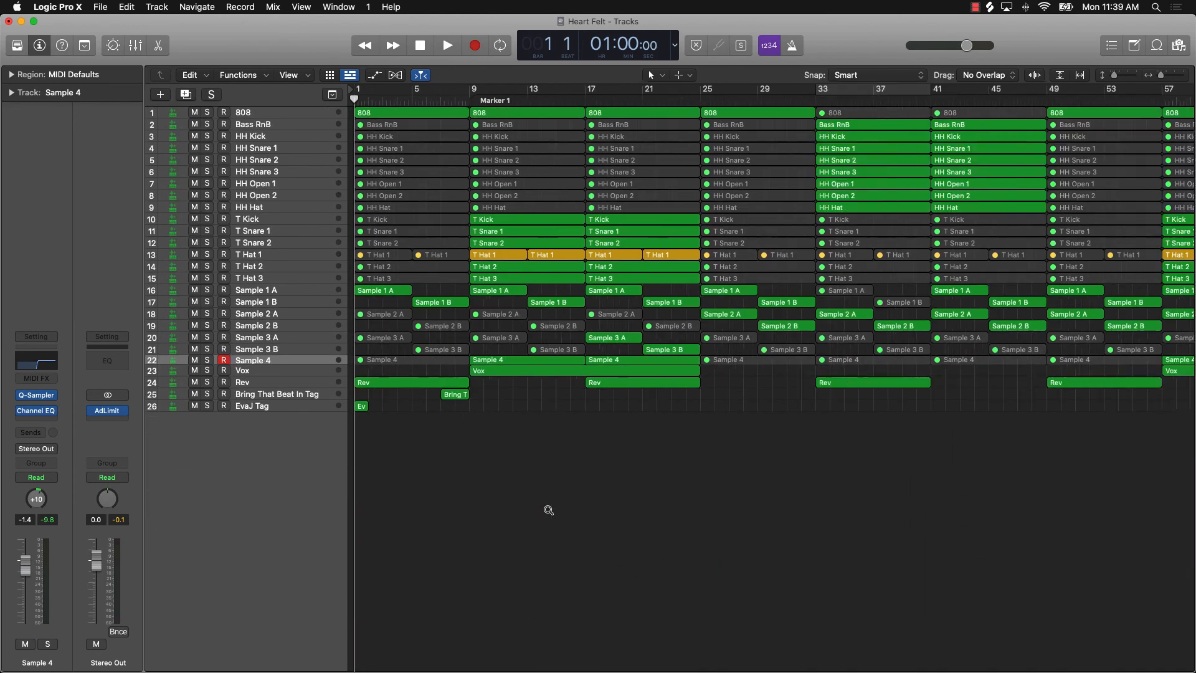